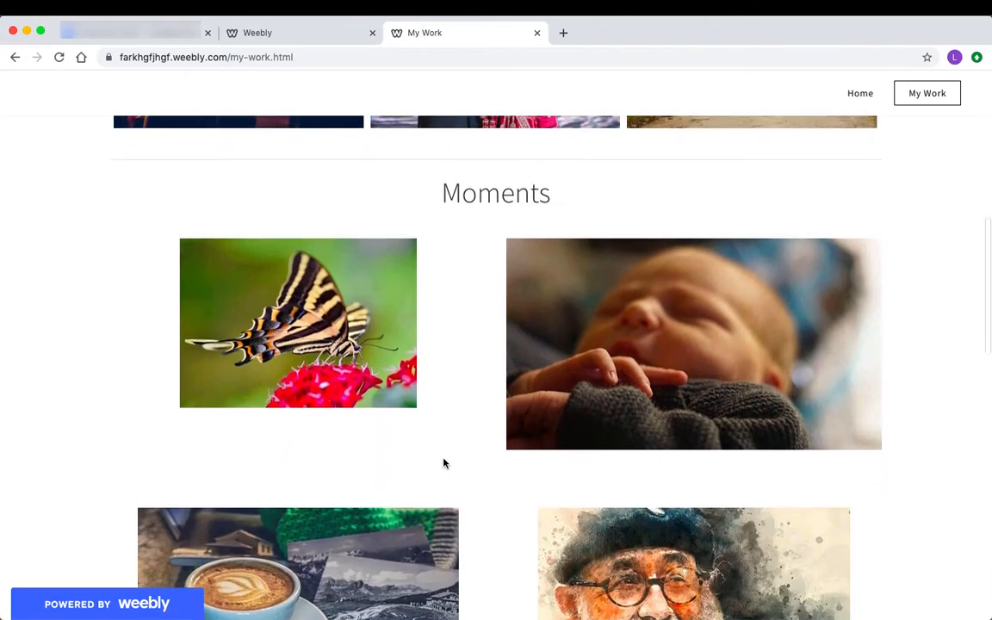
Scroll through the published My Work page's Weddings and Moments photo galleries
scroll(443, 464, "down", 7)
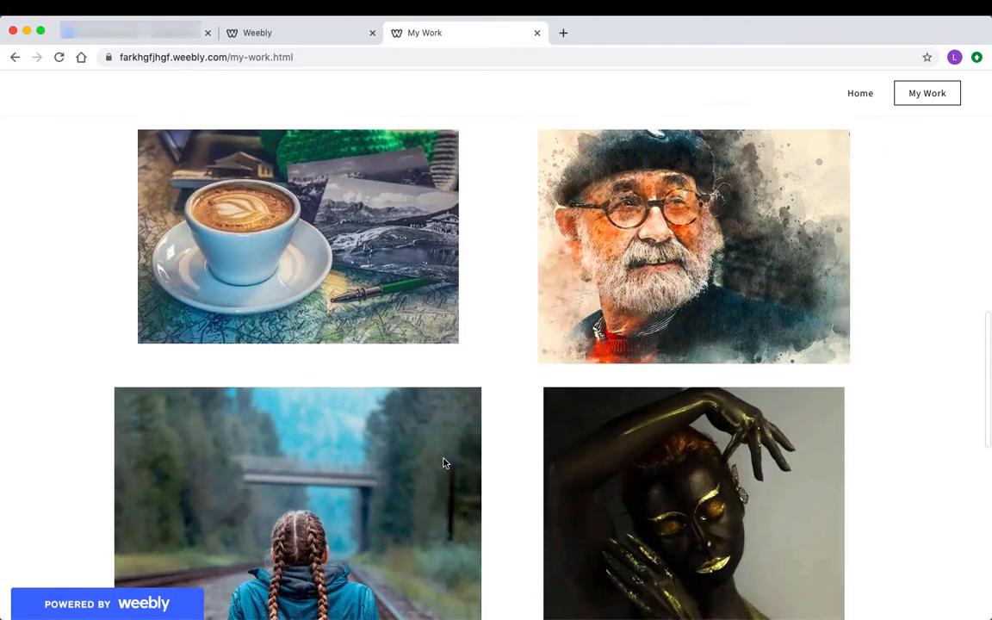
scroll(443, 463, "down", 5)
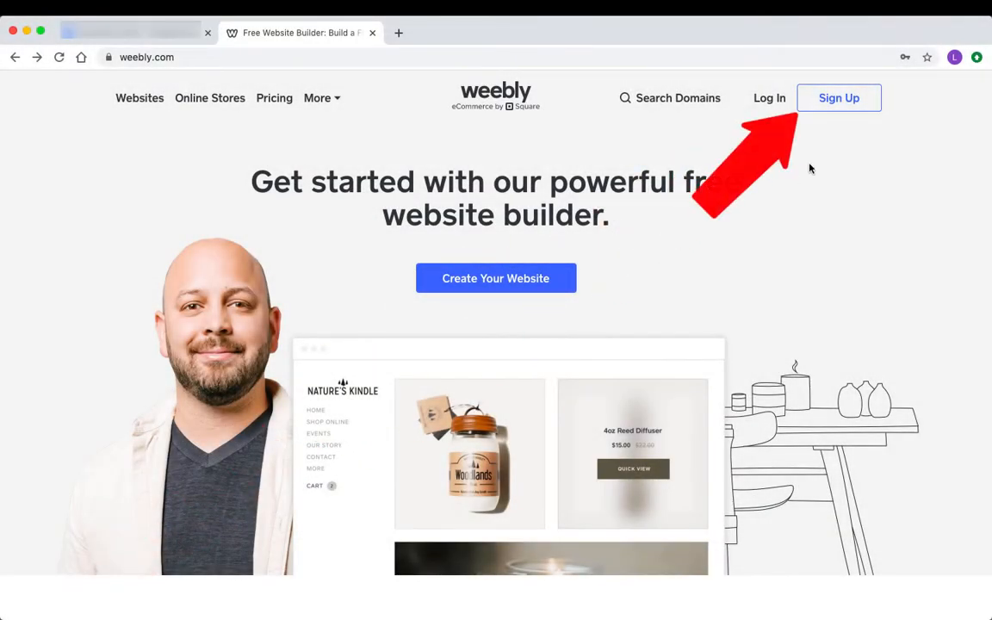
Start a new account and enter the account holder's first and last name, e-mail and password
left_click(855, 99)
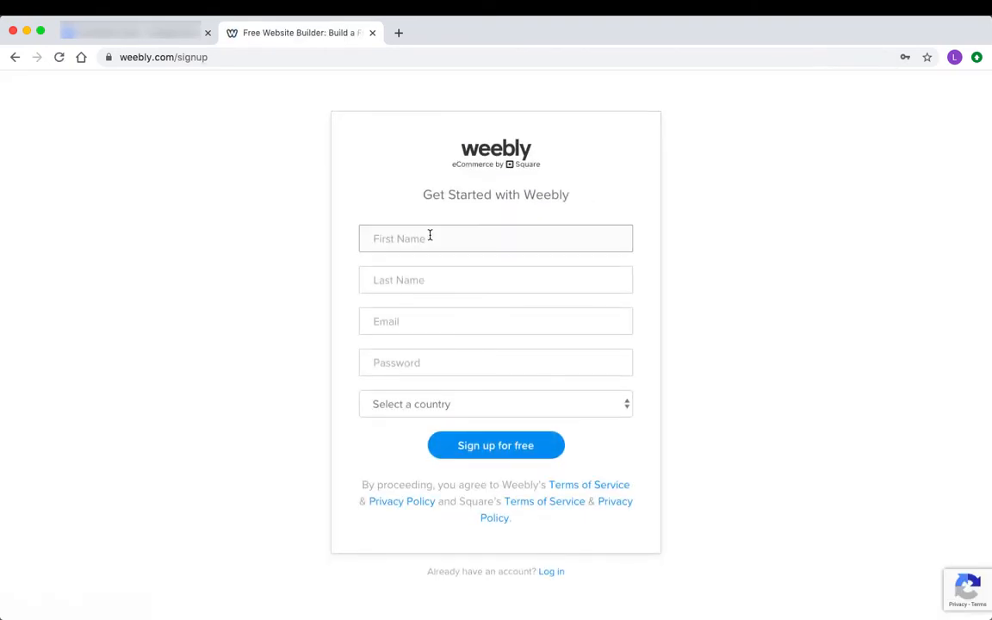
left_click(430, 235)
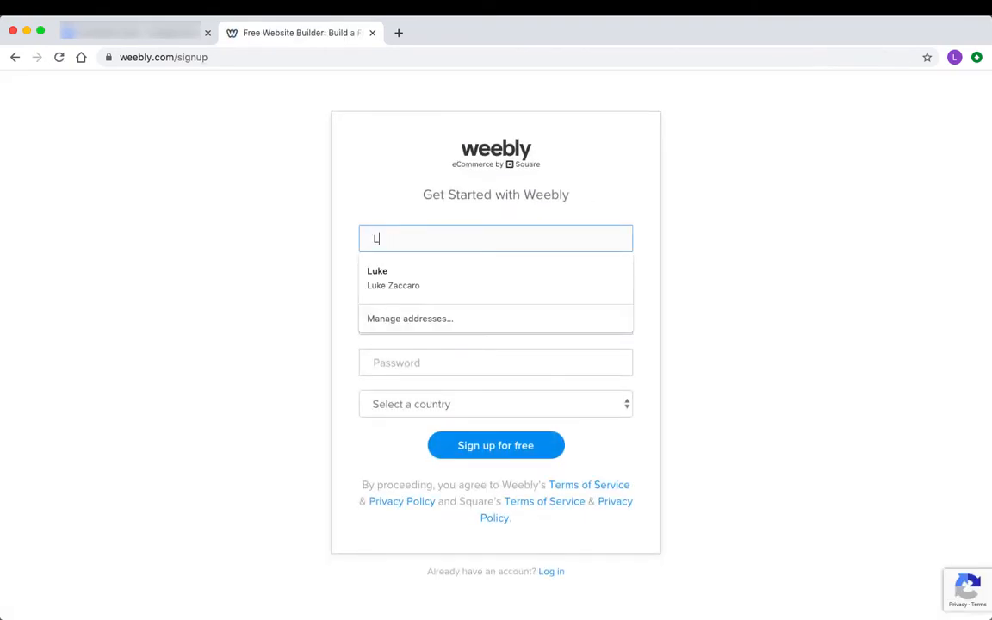
key("Tab")
key("Tab")
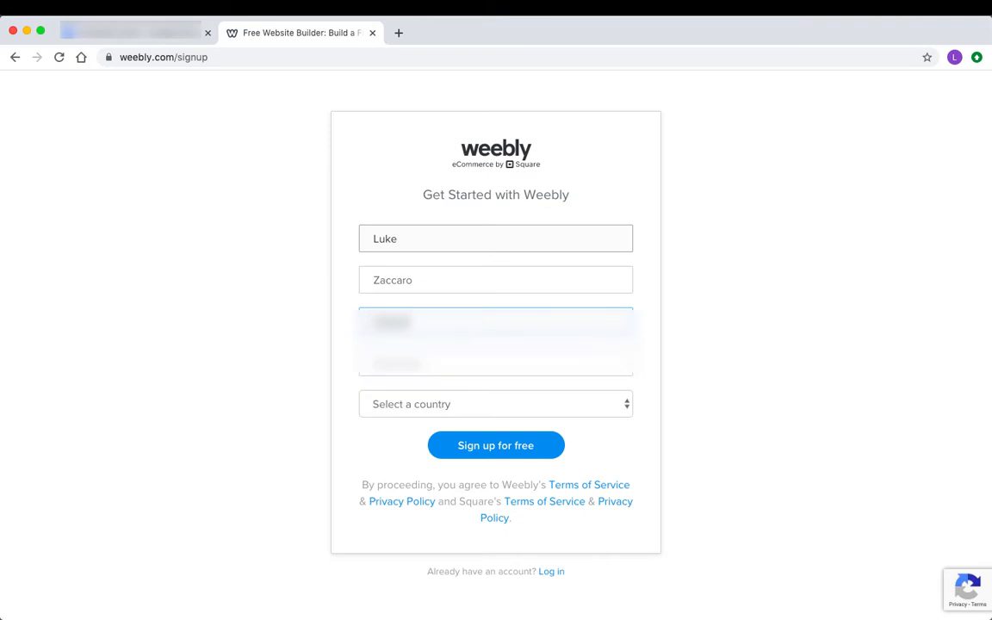
type("[blurred]")
key("Tab")
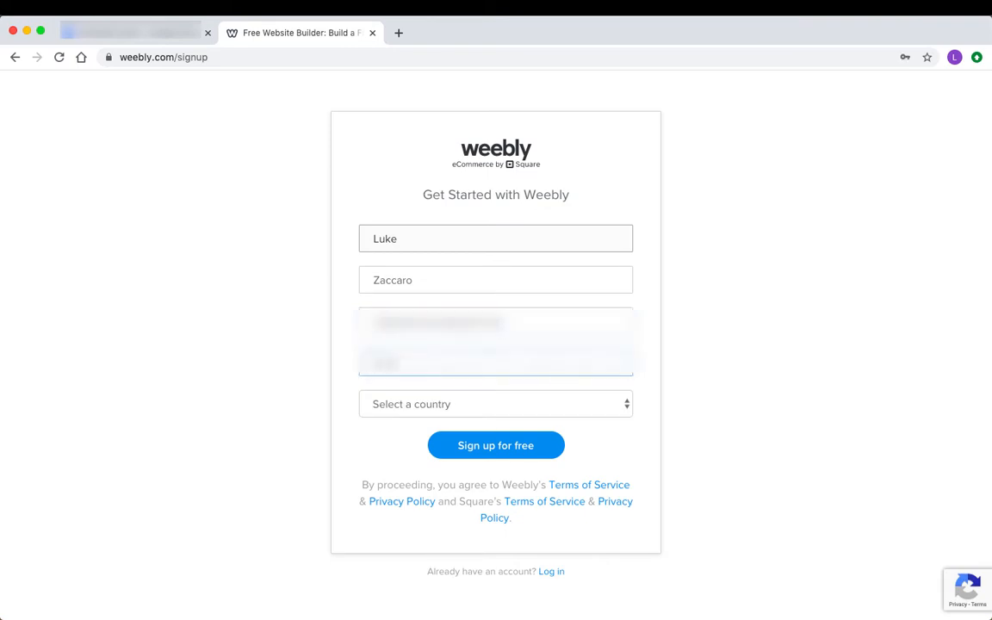
Choose United States as the country and submit the free sign-up
left_click(449, 406)
left_click(446, 417)
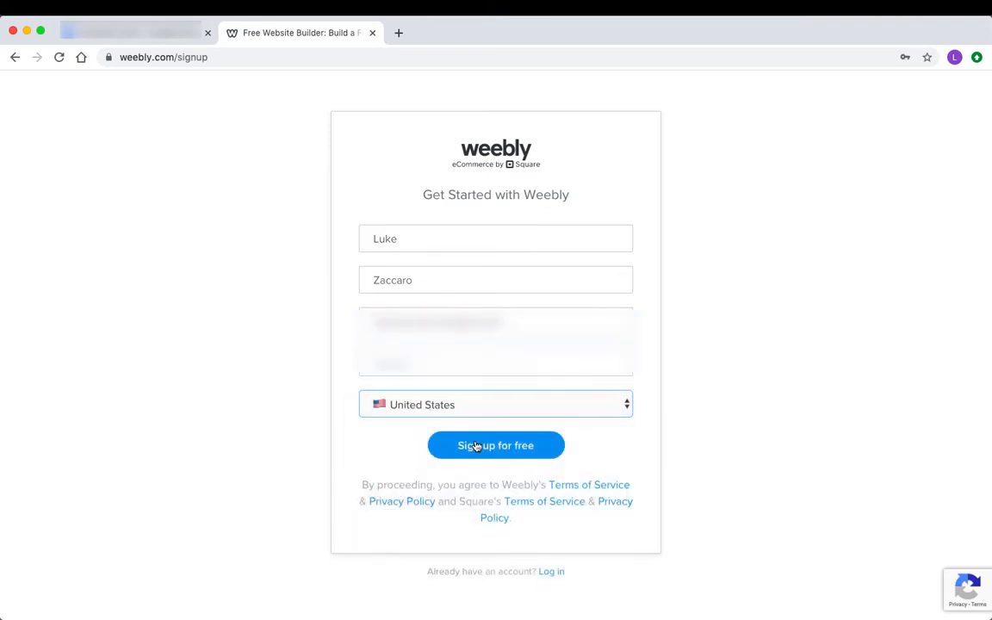
left_click(476, 446)
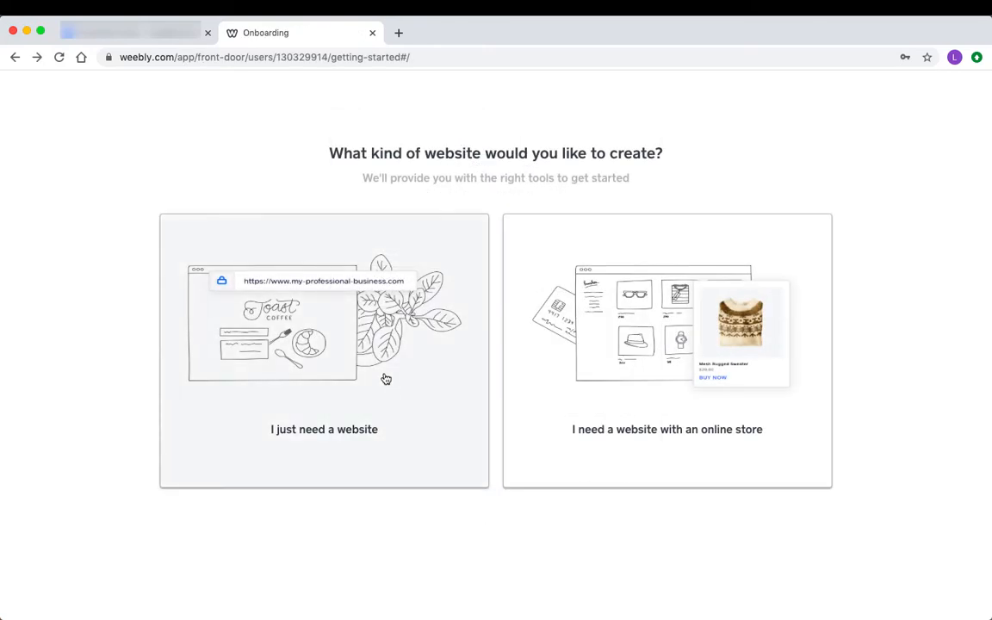
Choose a plain website without a store and browse the Portfolio themes
left_click(386, 379)
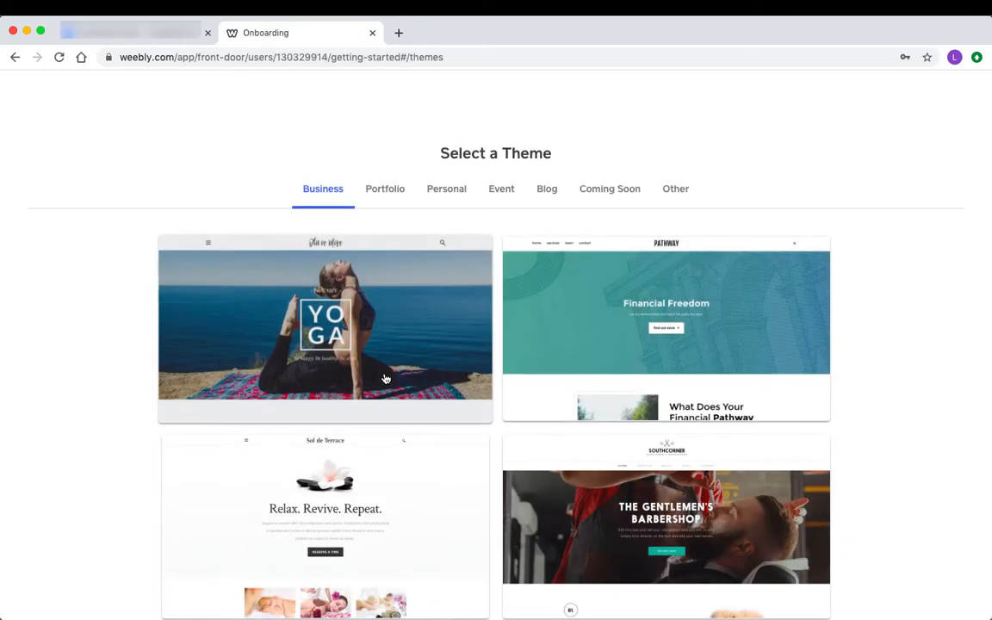
left_click(383, 190)
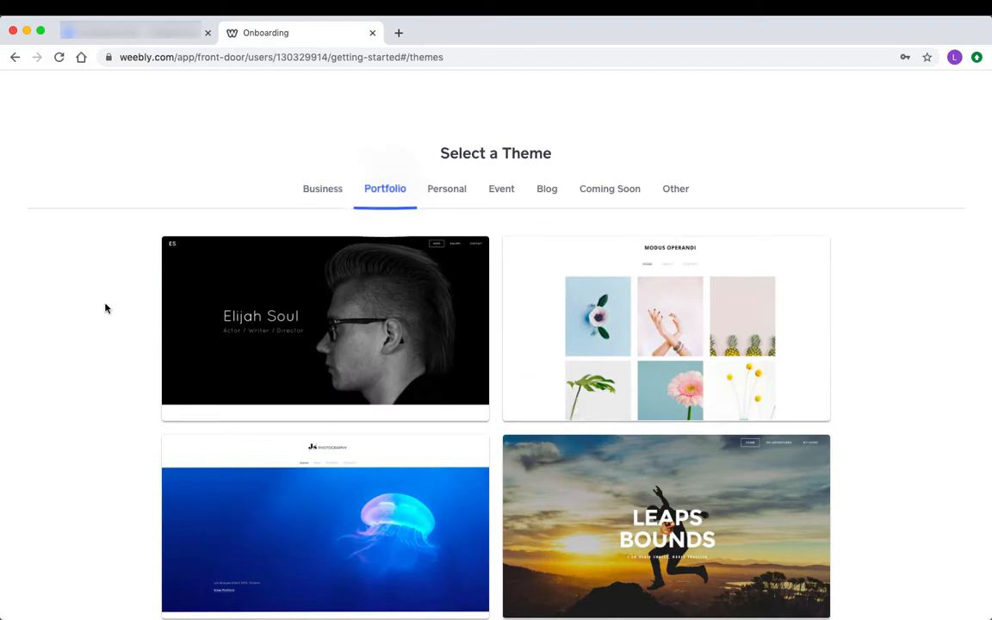
scroll(105, 309, "down", 5)
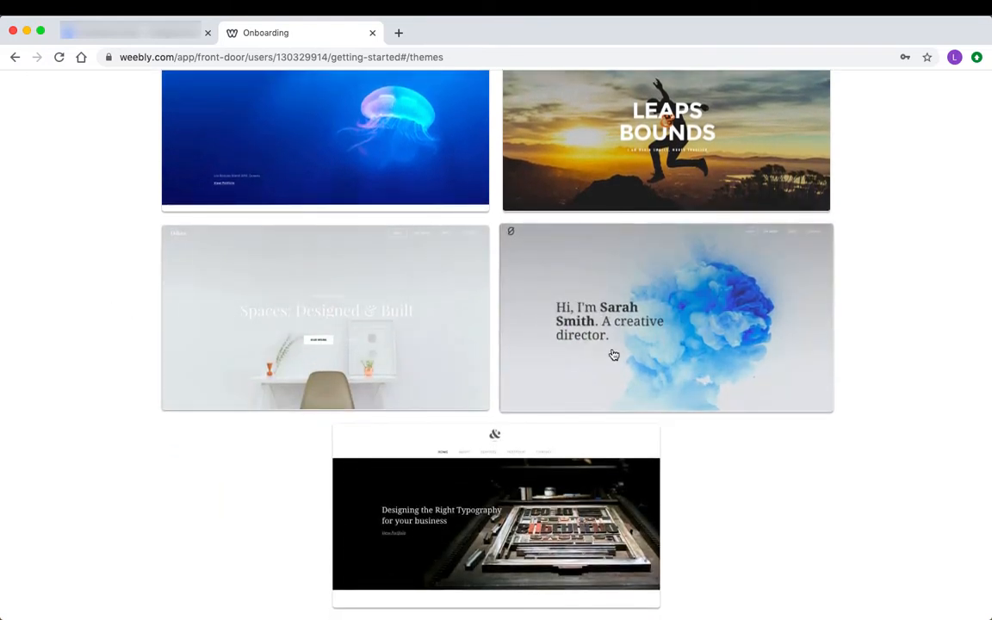
Preview the blue-smoke creative director theme and start editing with it
left_click(613, 353)
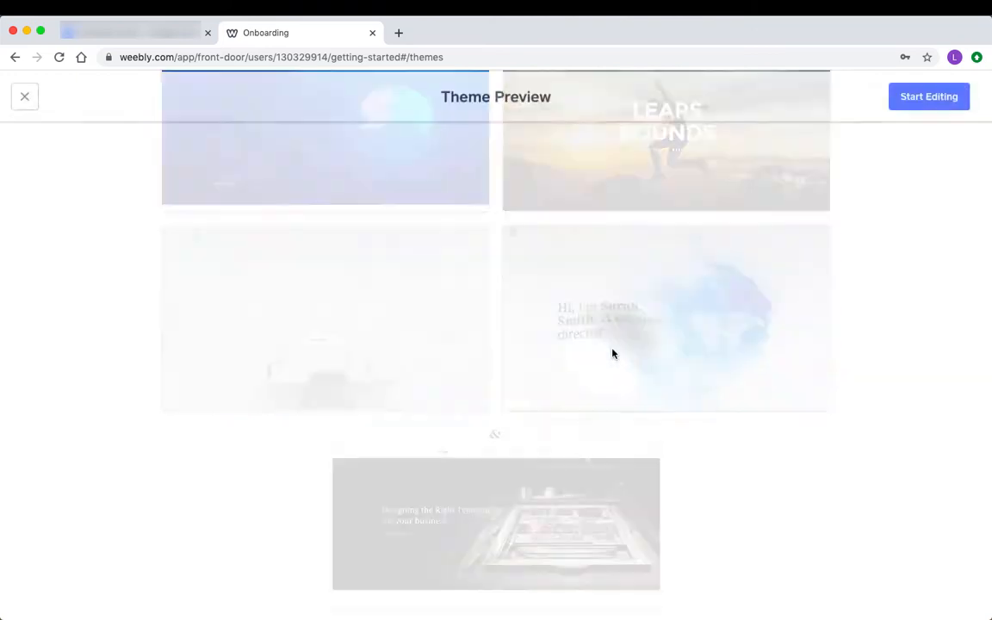
scroll(472, 354, "down", 3)
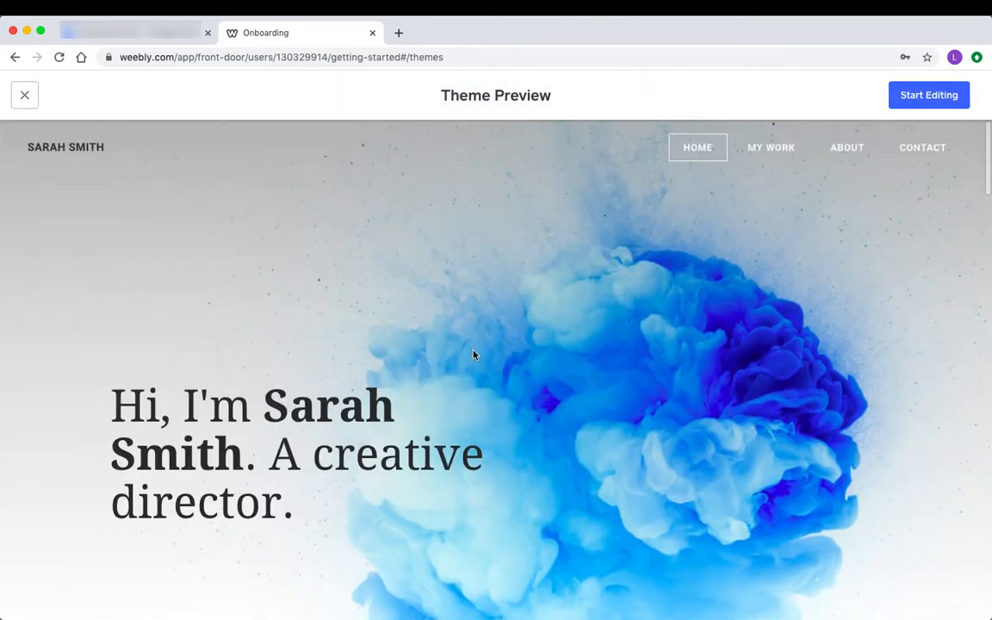
scroll(472, 354, "down", 20)
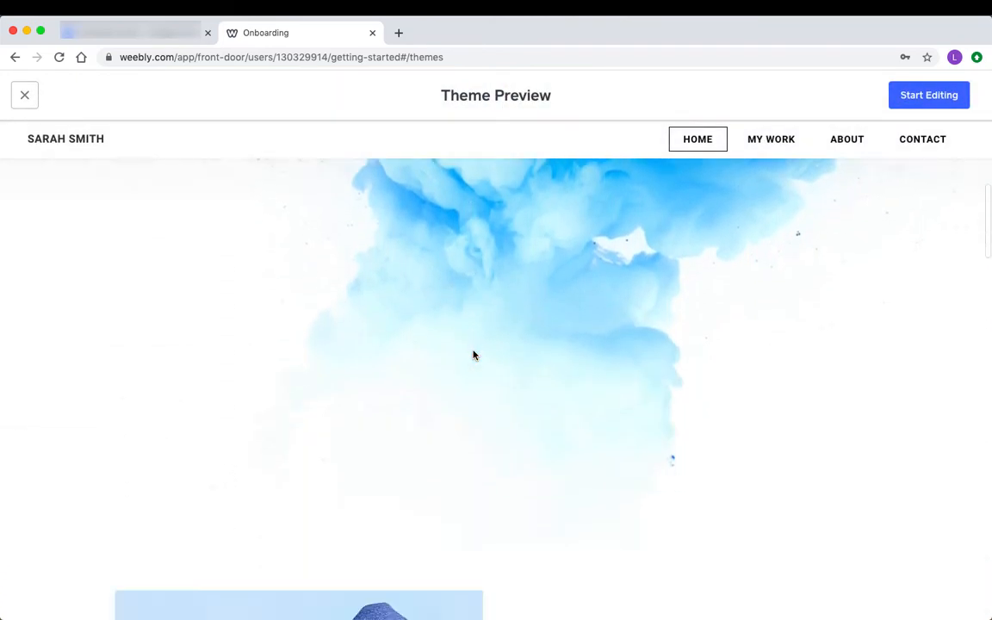
scroll(472, 354, "down", 4)
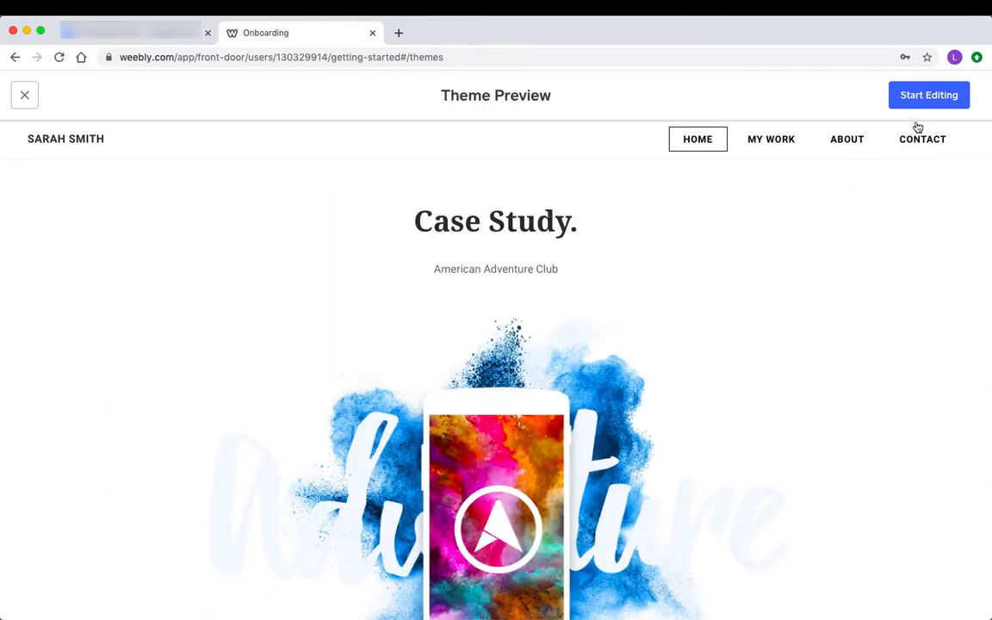
left_click(929, 99)
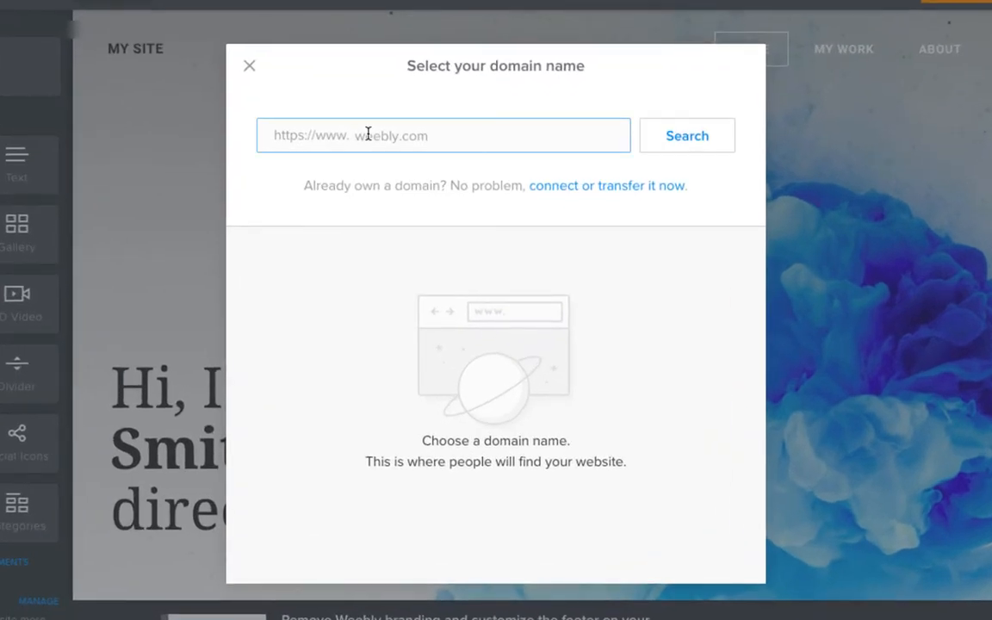
Search for farawayphotos and claim the free farawayphotos.weebly.com subdomain
left_click(427, 145)
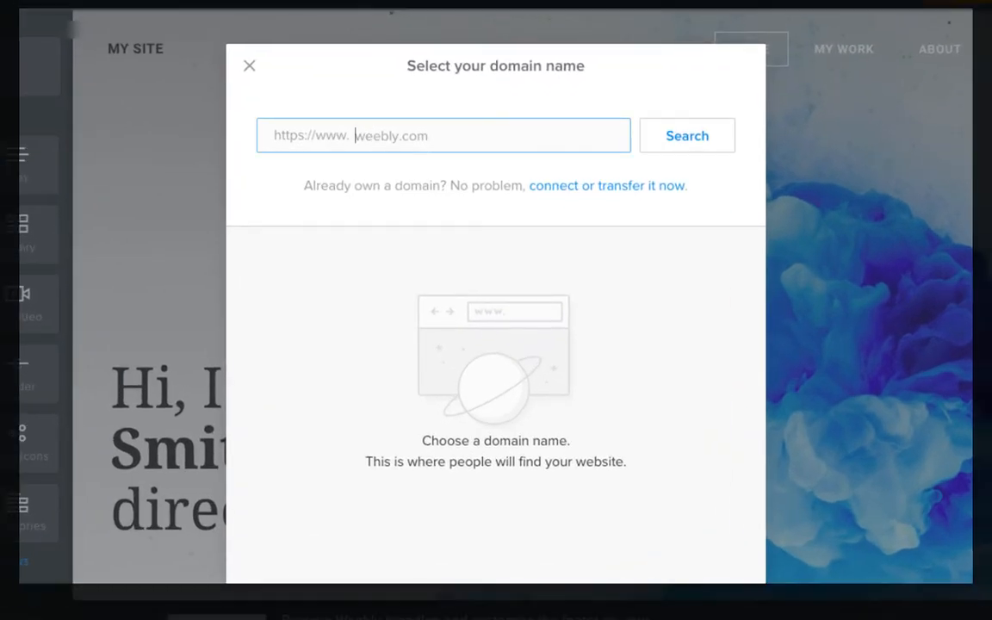
type("farawayphotos.weebly")
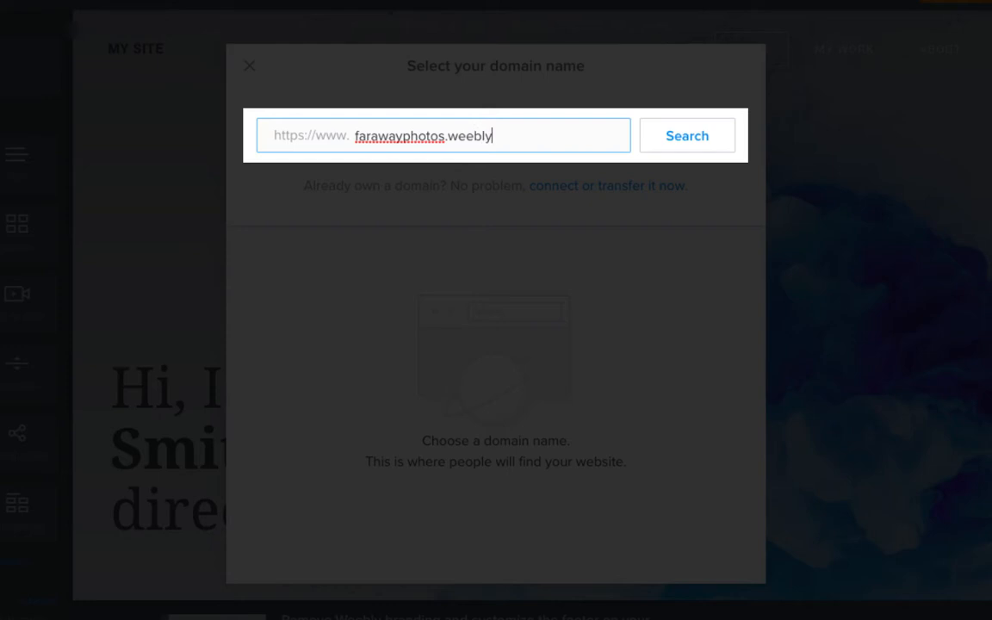
type(".com")
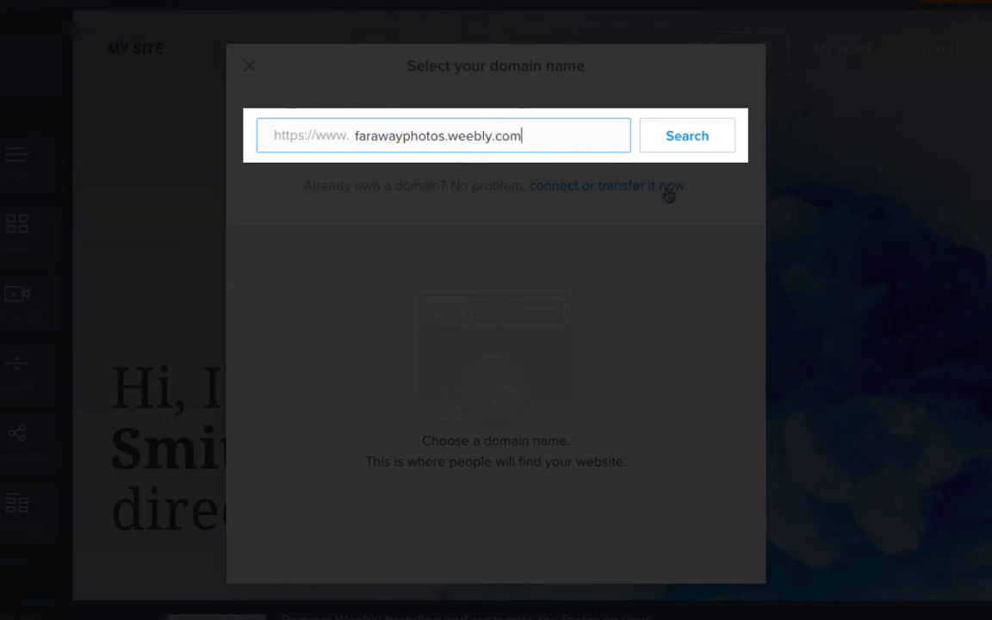
left_click(703, 140)
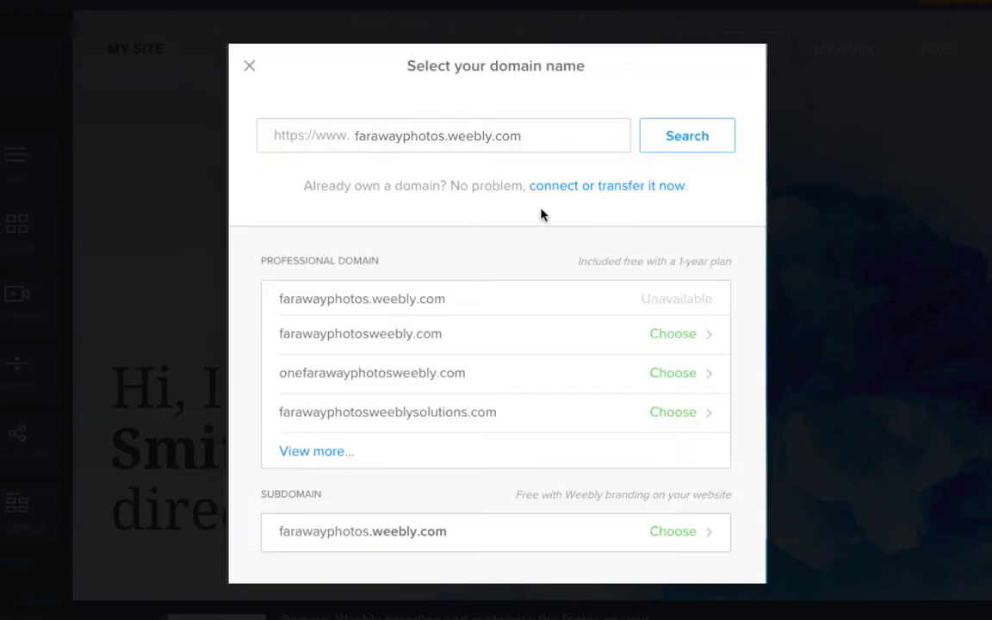
left_click(369, 540)
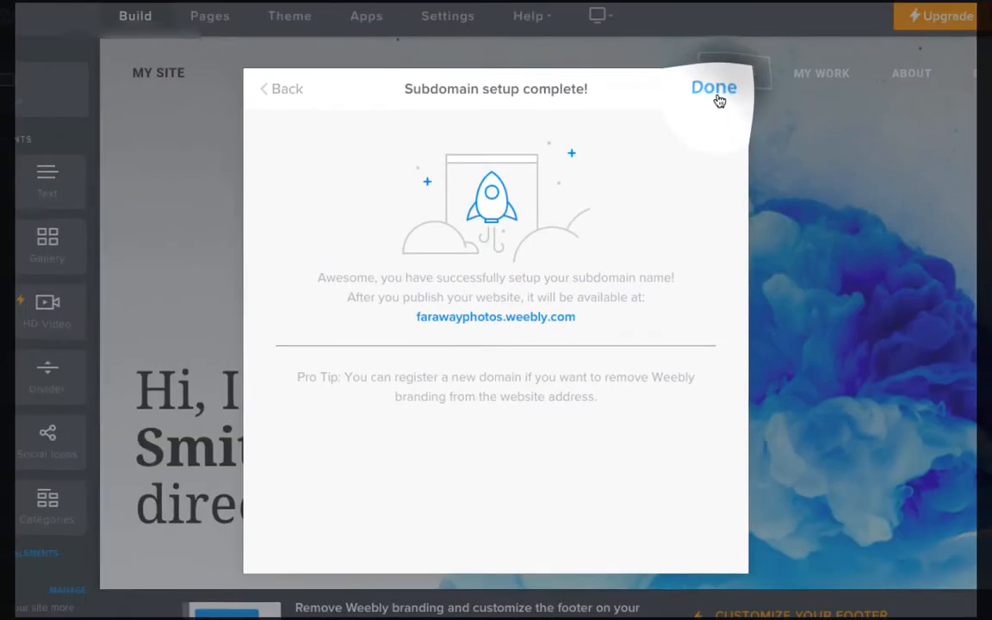
left_click(716, 96)
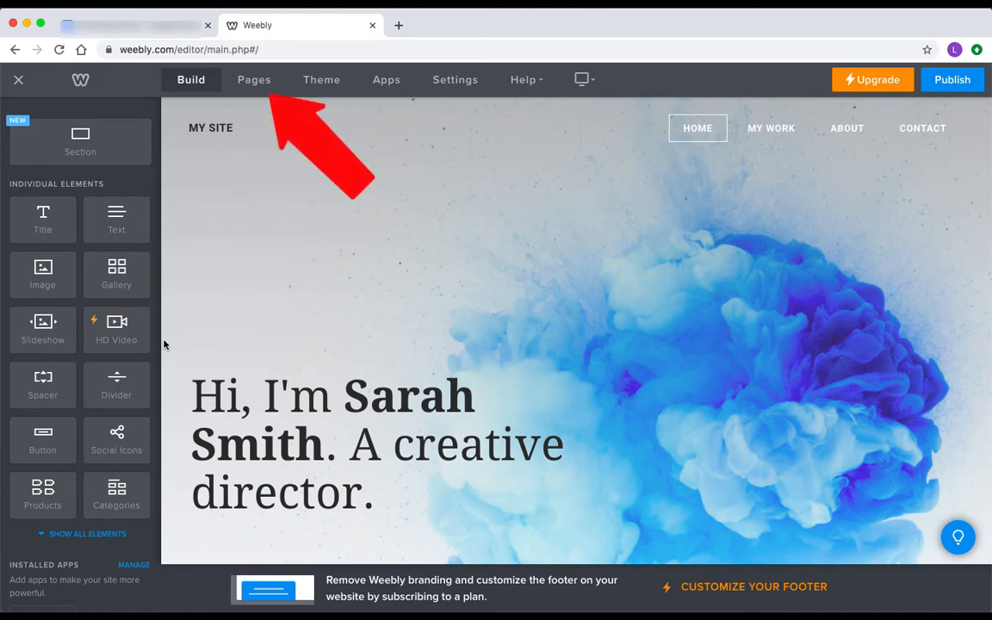
Delete the About and Contact pages from the site's page list
left_click(253, 80)
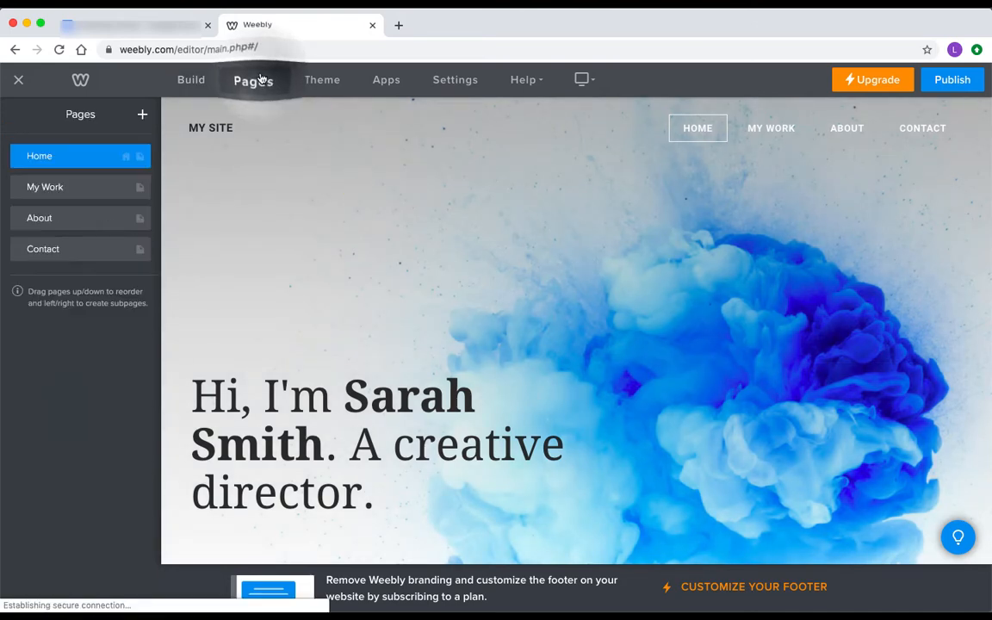
left_click(93, 223)
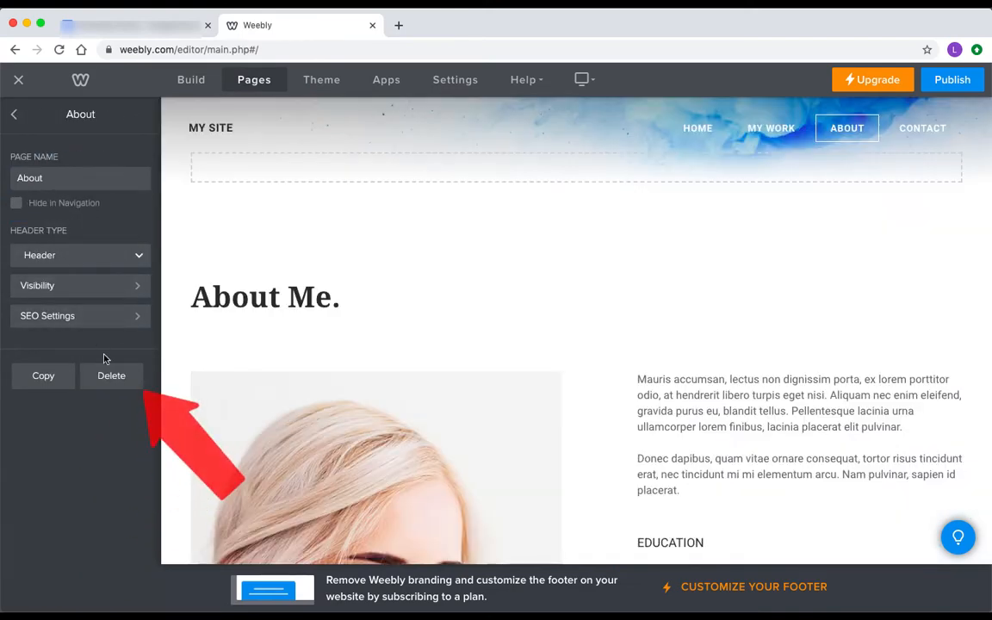
left_click(109, 375)
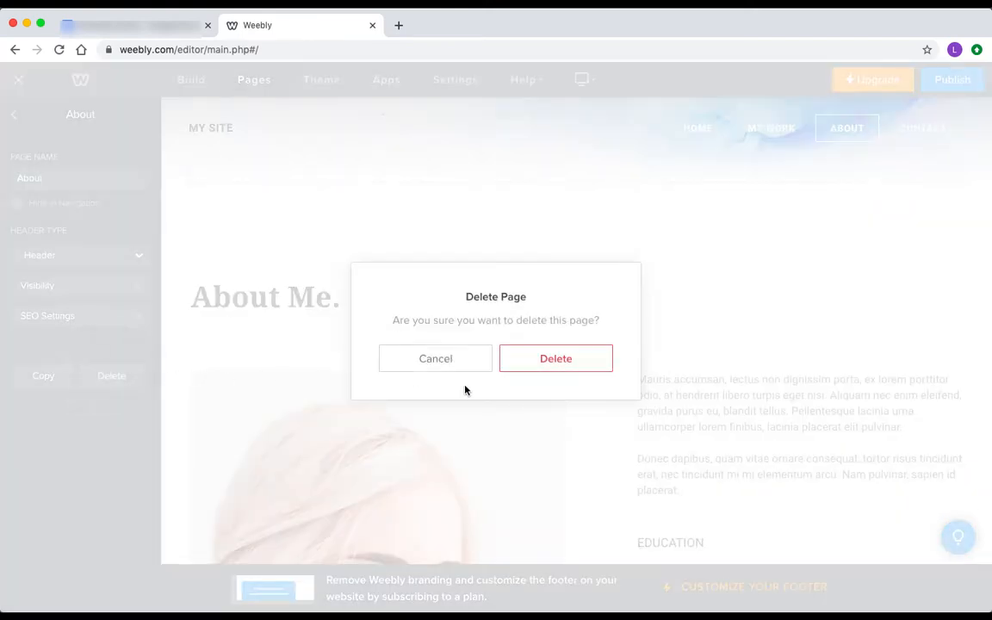
left_click(534, 365)
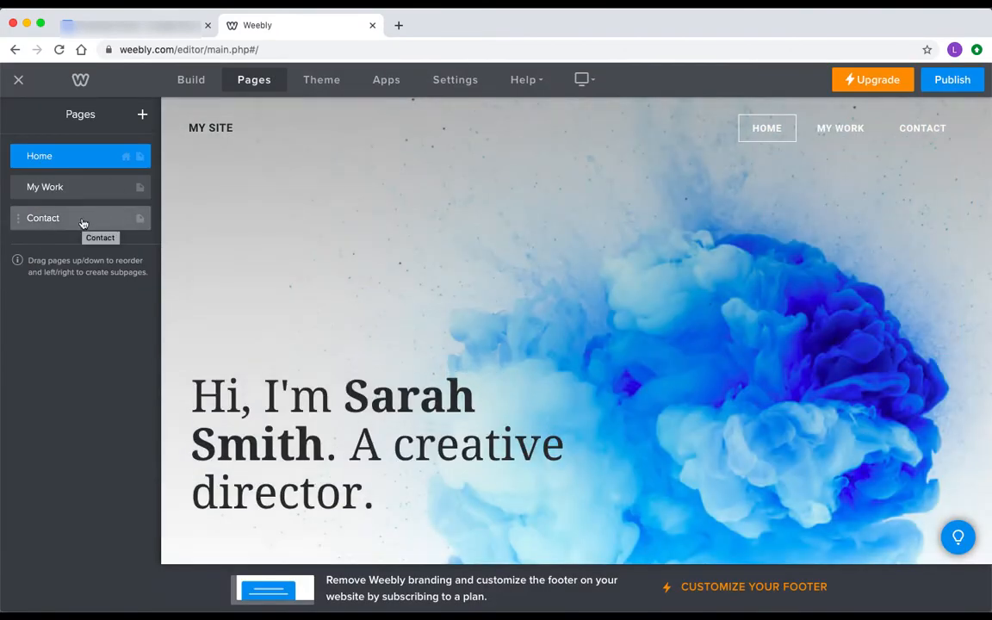
left_click(82, 221)
left_click(108, 381)
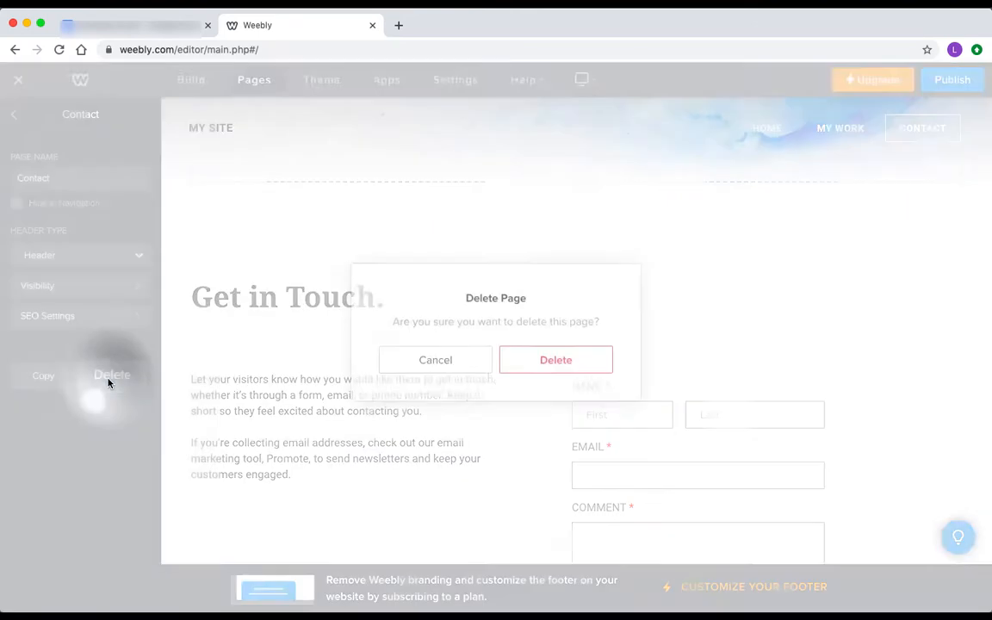
left_click(554, 360)
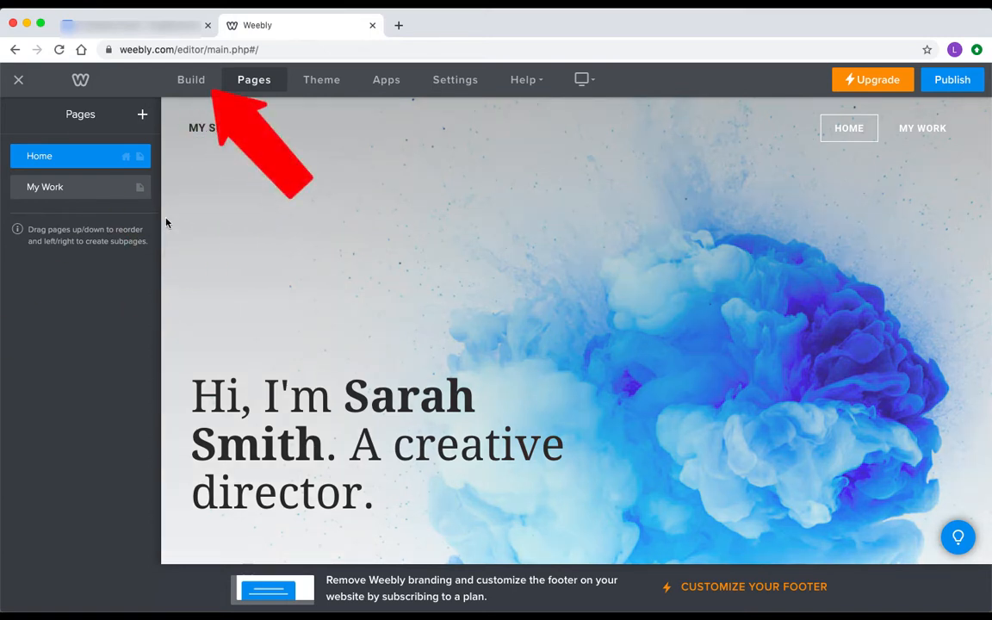
left_click(191, 80)
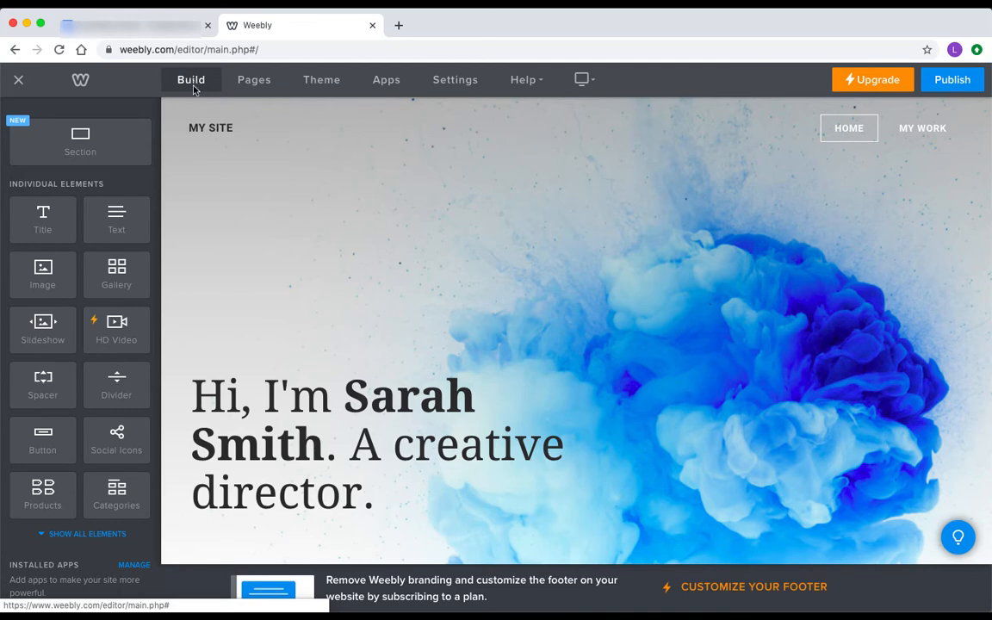
scroll(310, 286, "down", 3)
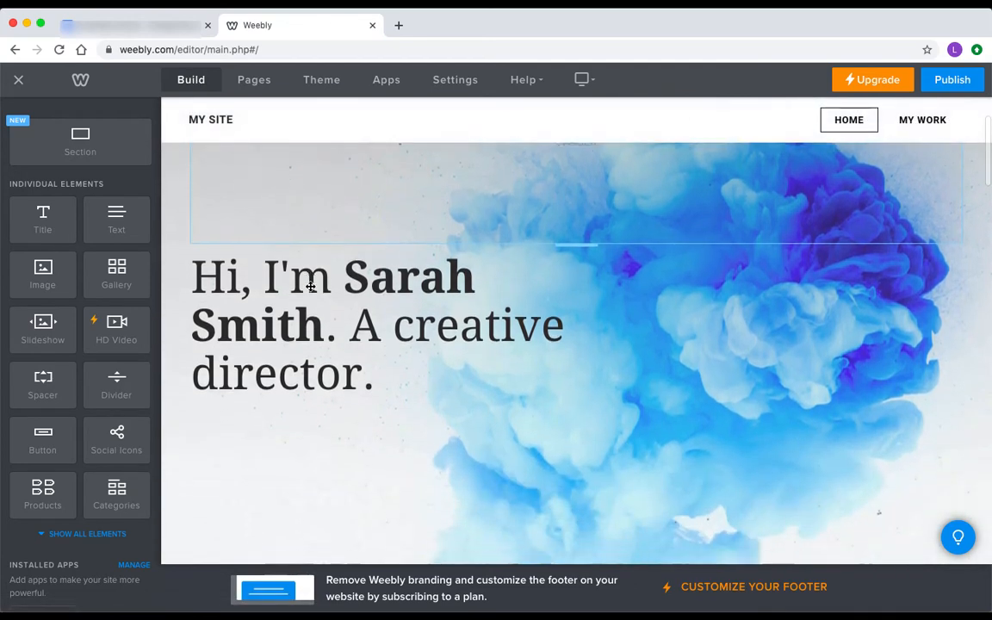
scroll(310, 286, "down", 1)
scroll(310, 286, "down", 5)
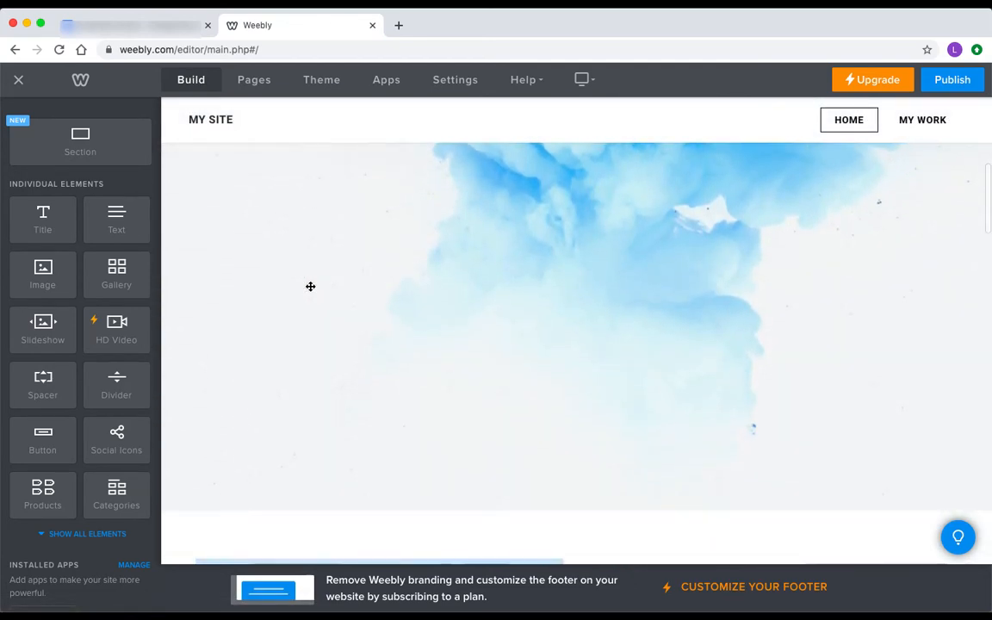
scroll(310, 286, "down", 5)
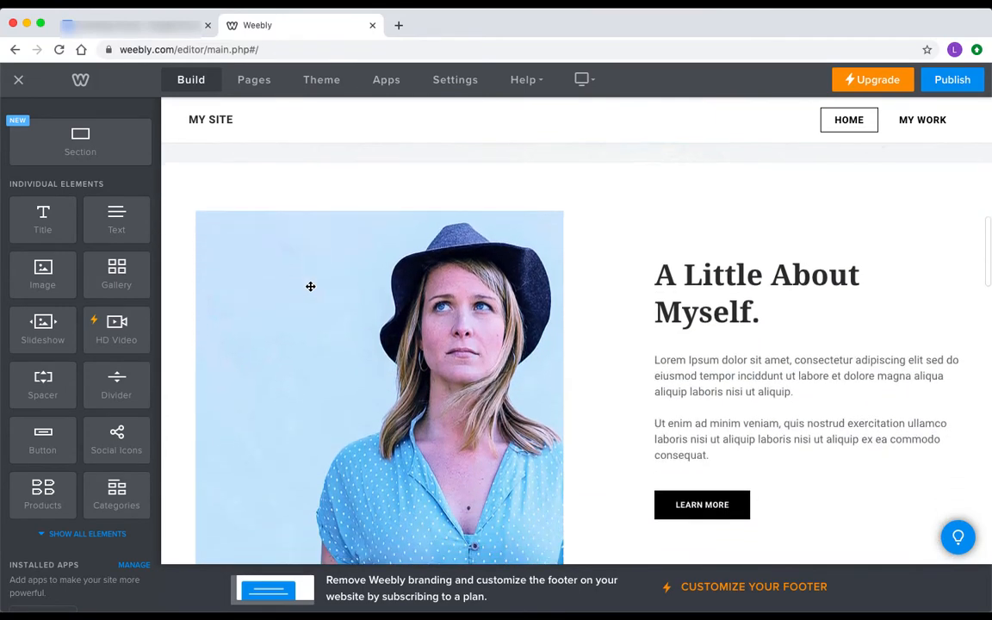
scroll(310, 286, "down", 4)
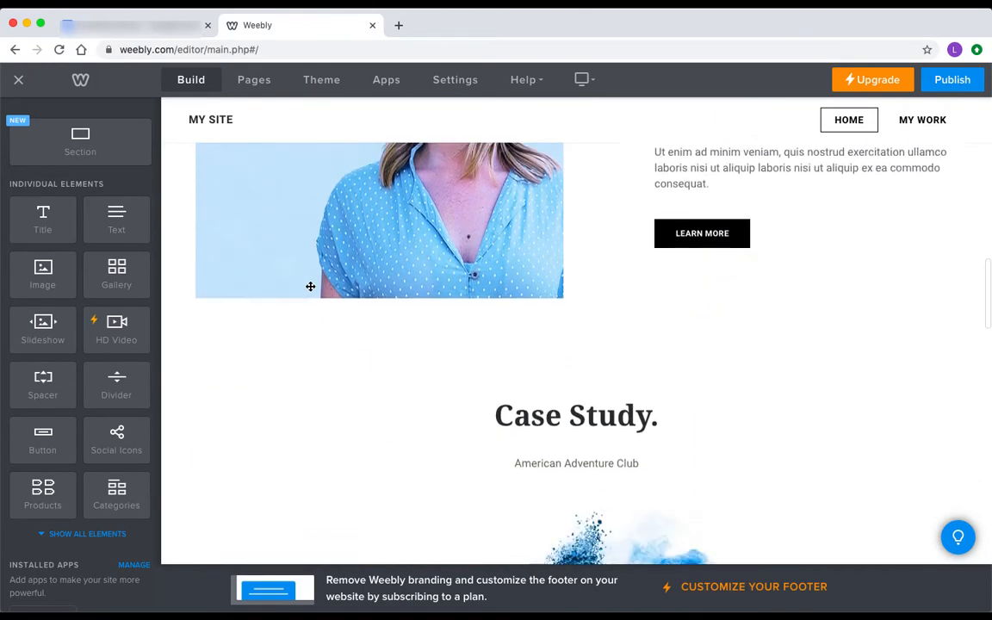
scroll(309, 286, "down", 3)
scroll(310, 285, "up", 4)
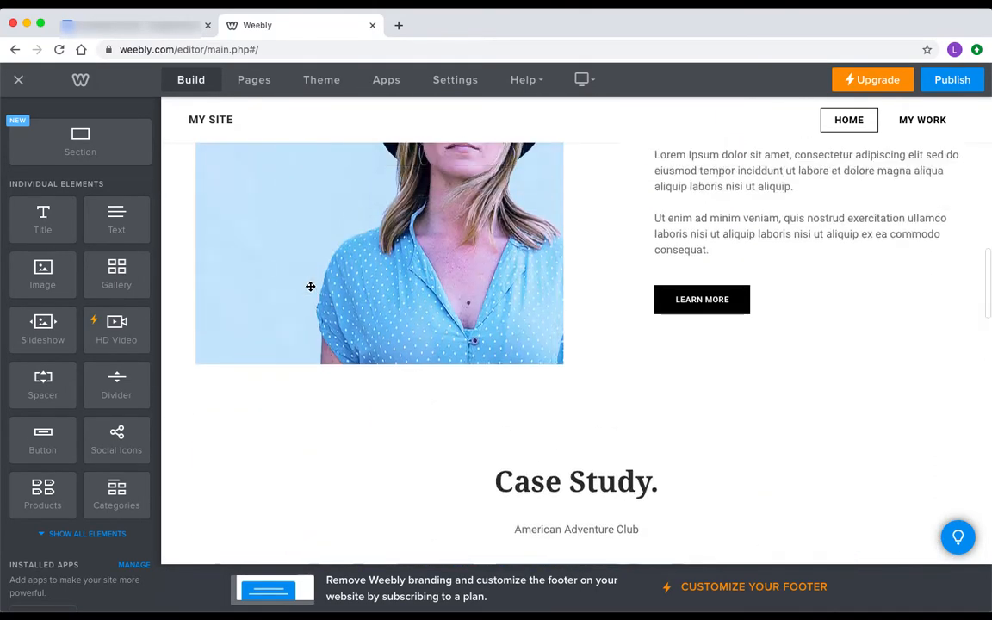
scroll(310, 286, "up", 3)
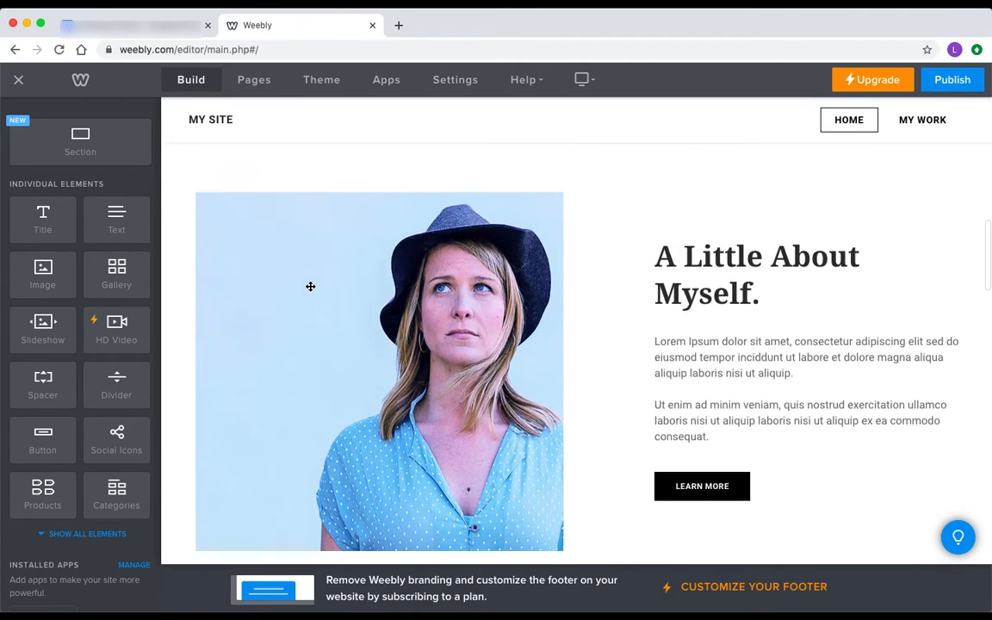
scroll(310, 286, "up", 3)
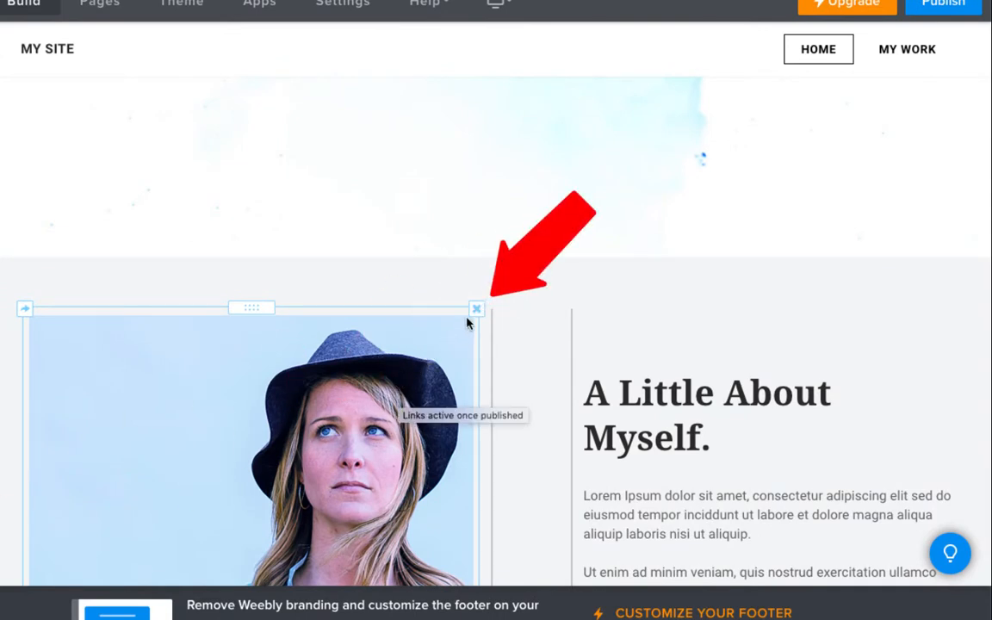
Delete the woman's photo, the 'A Little About Myself.' heading, the spacer and the Lorem Ipsum text
left_click(477, 309)
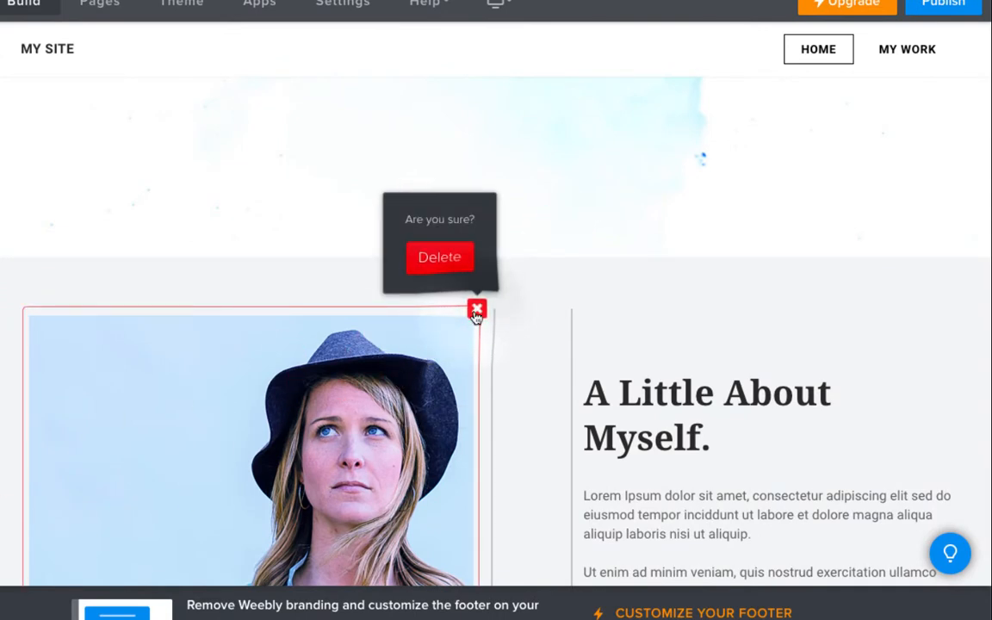
left_click(450, 256)
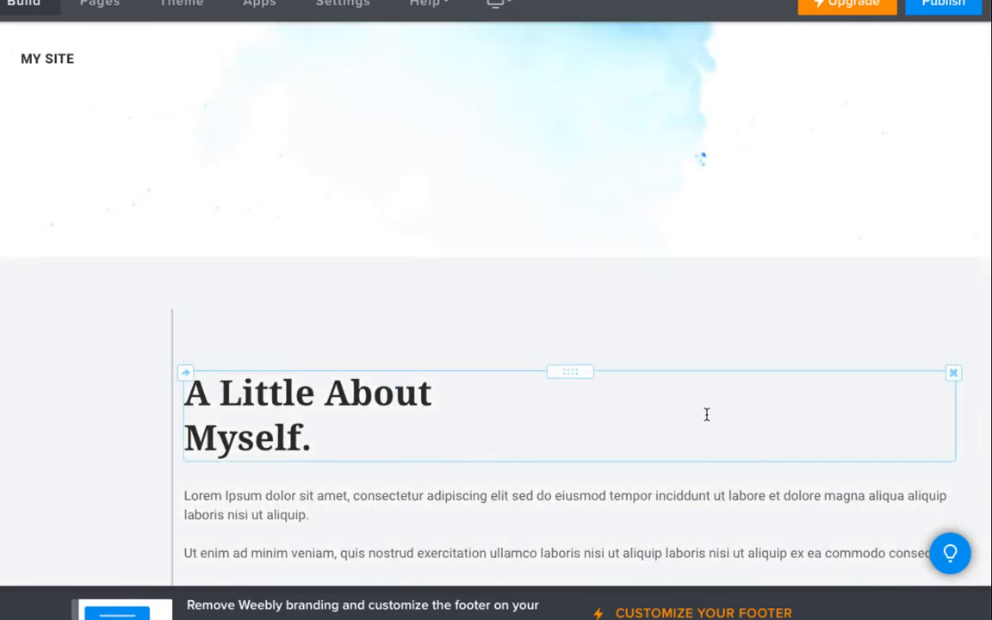
left_click(953, 373)
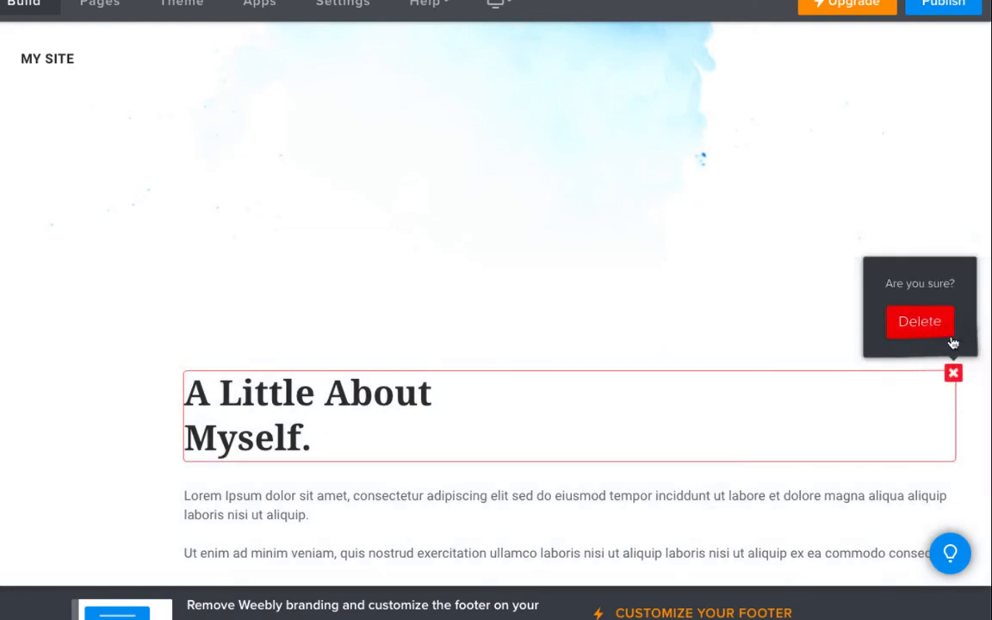
left_click(938, 327)
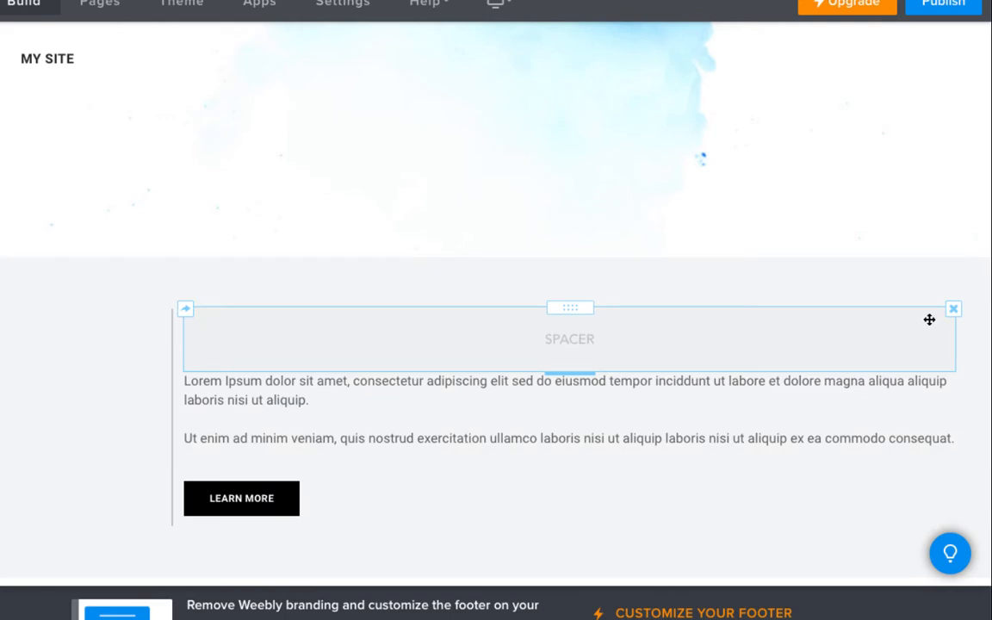
left_click(953, 310)
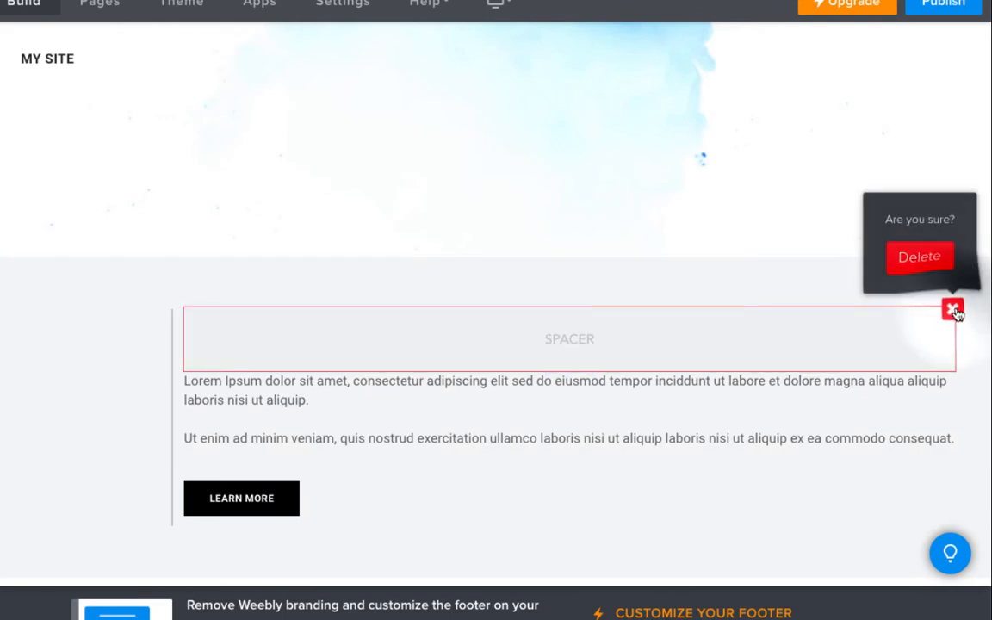
left_click(930, 268)
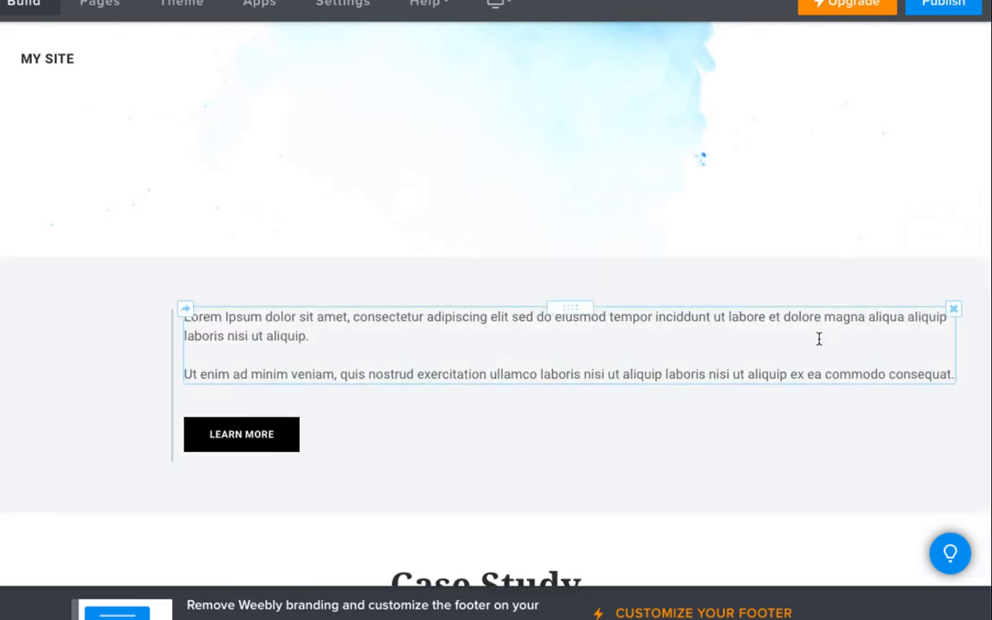
left_click(953, 309)
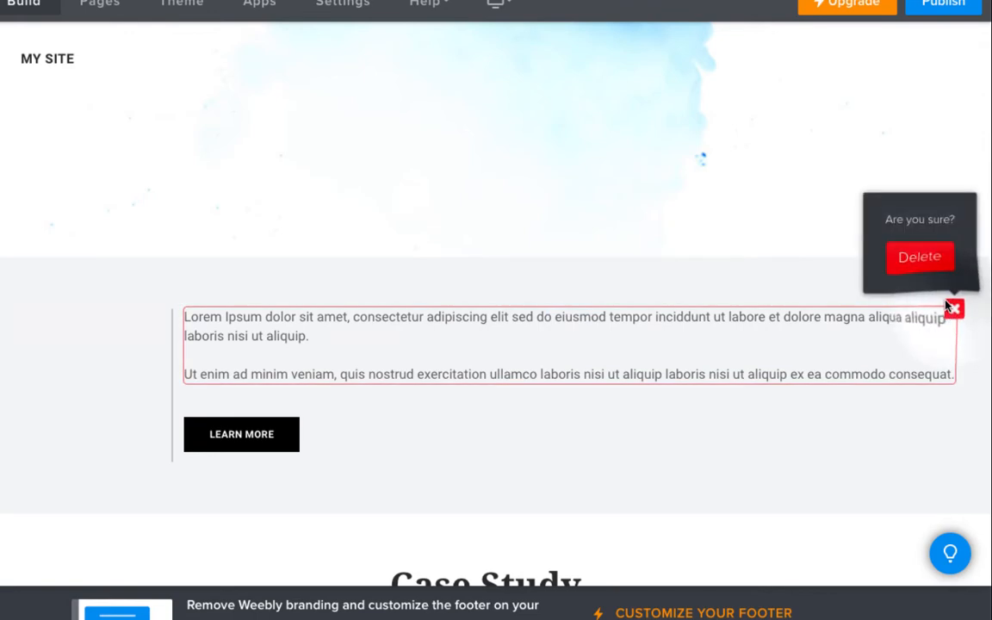
left_click(920, 260)
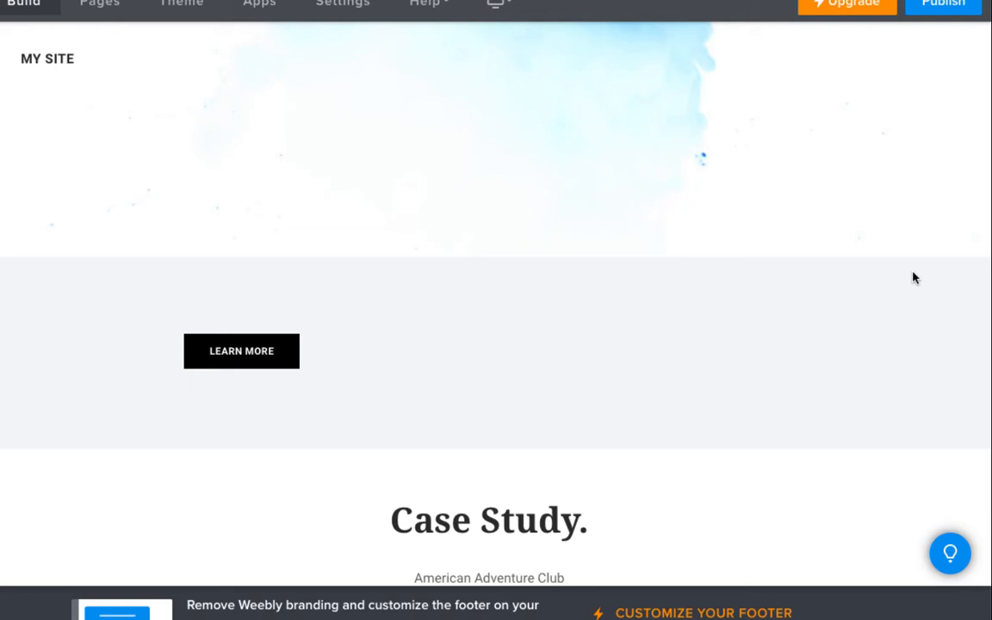
Delete the 'My Portfolio.' heading section and the portfolio image grid section
scroll(904, 301, "down", 2)
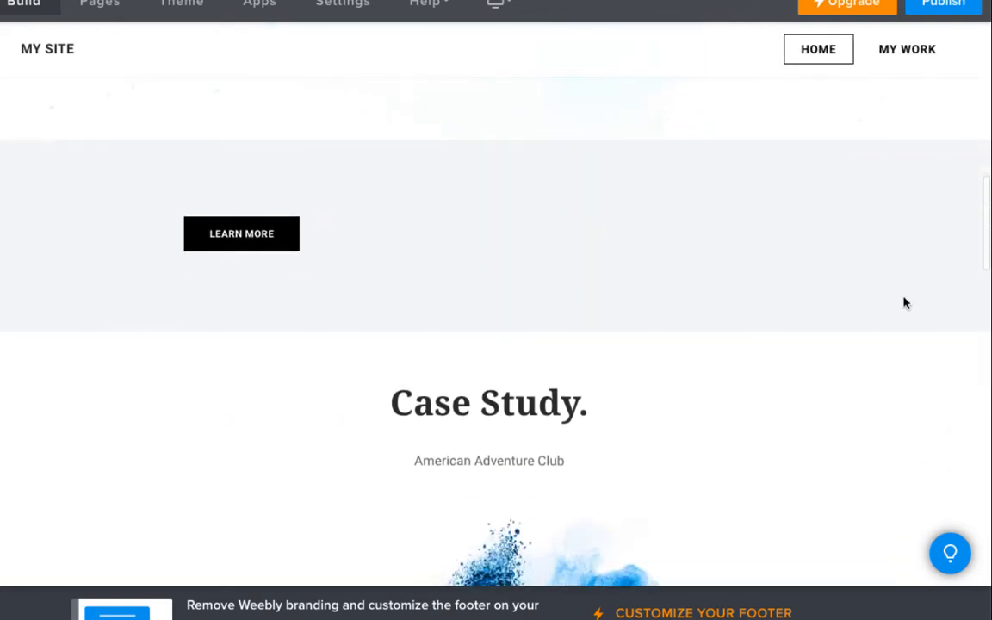
scroll(904, 302, "down", 3)
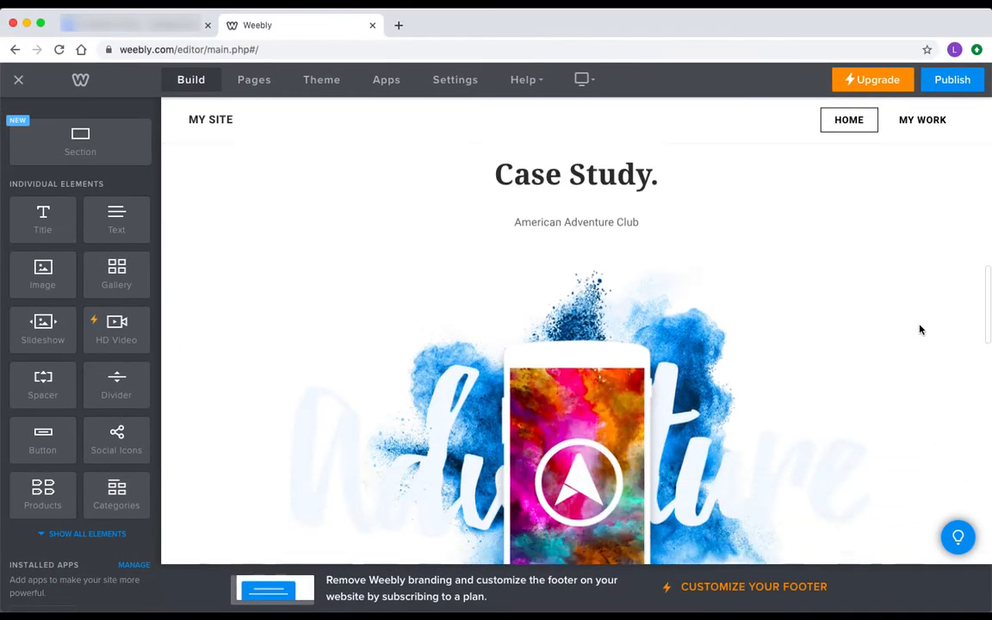
scroll(920, 330, "down", 5)
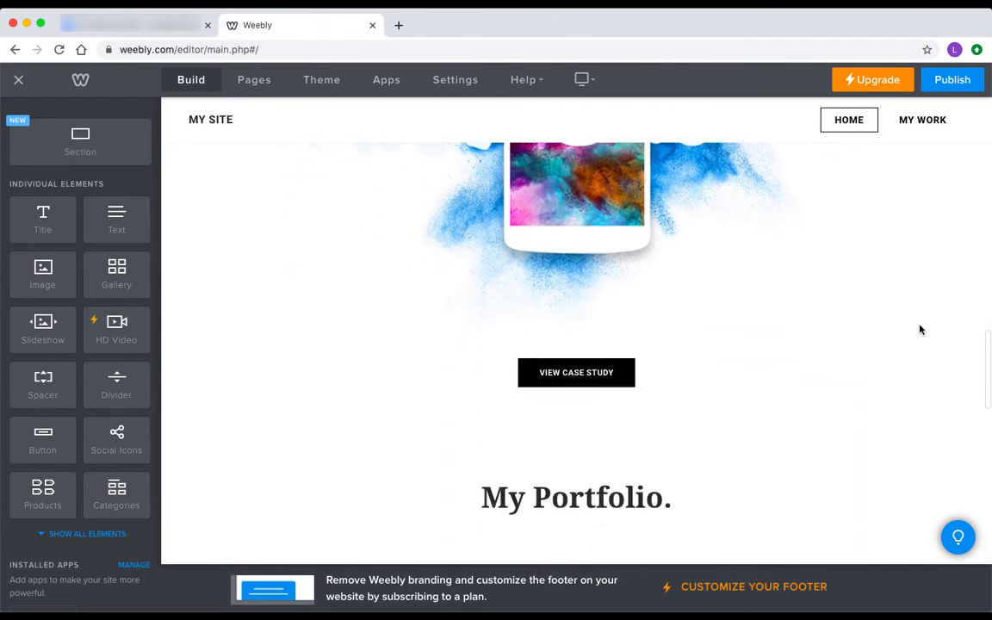
scroll(919, 330, "down", 5)
scroll(920, 328, "down", 1)
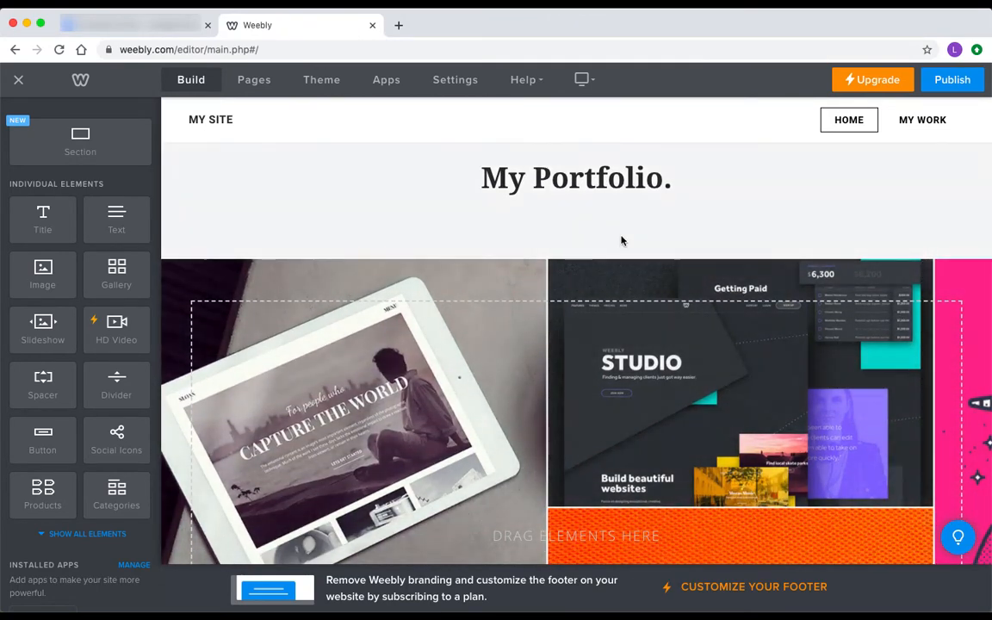
scroll(622, 237, "up", 4)
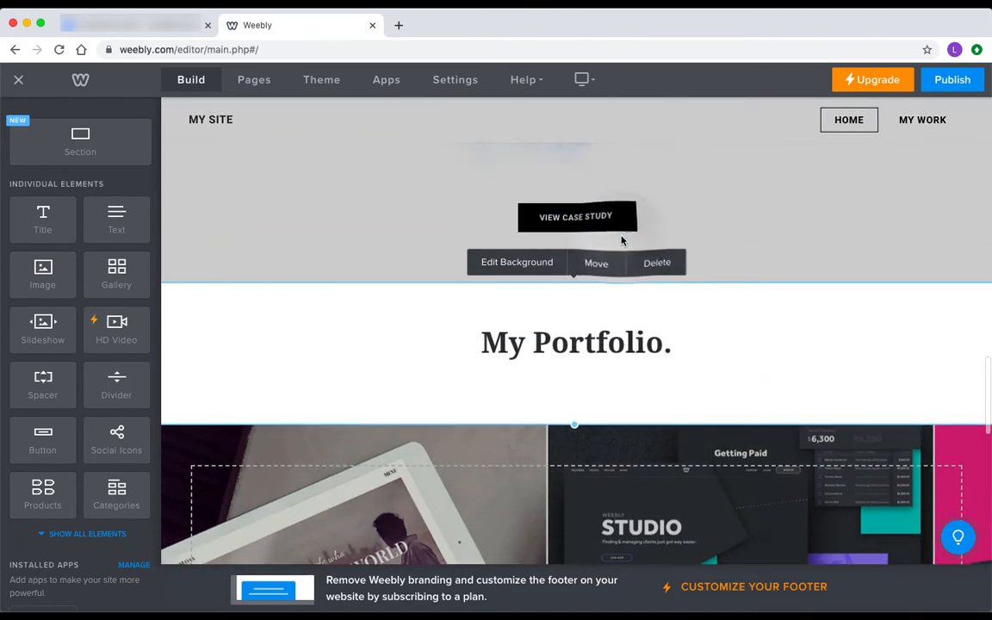
left_click(657, 267)
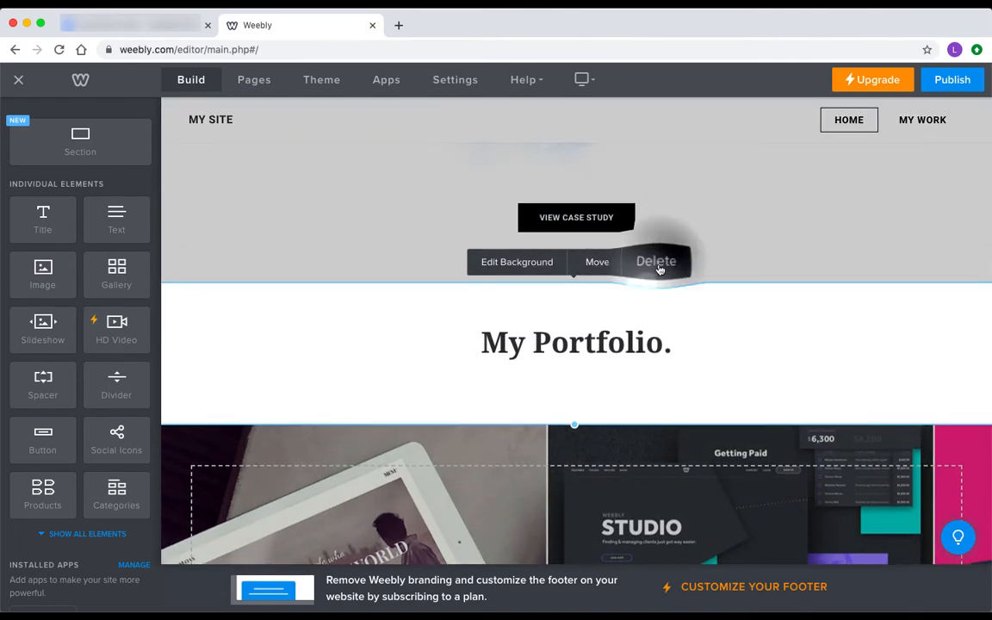
left_click(626, 349)
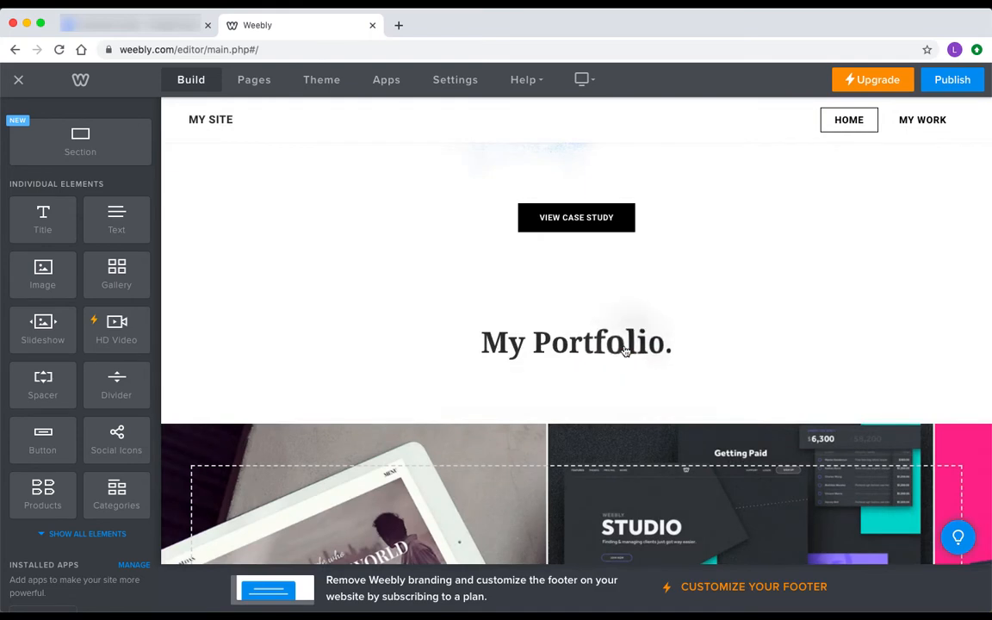
scroll(651, 310, "up", 2)
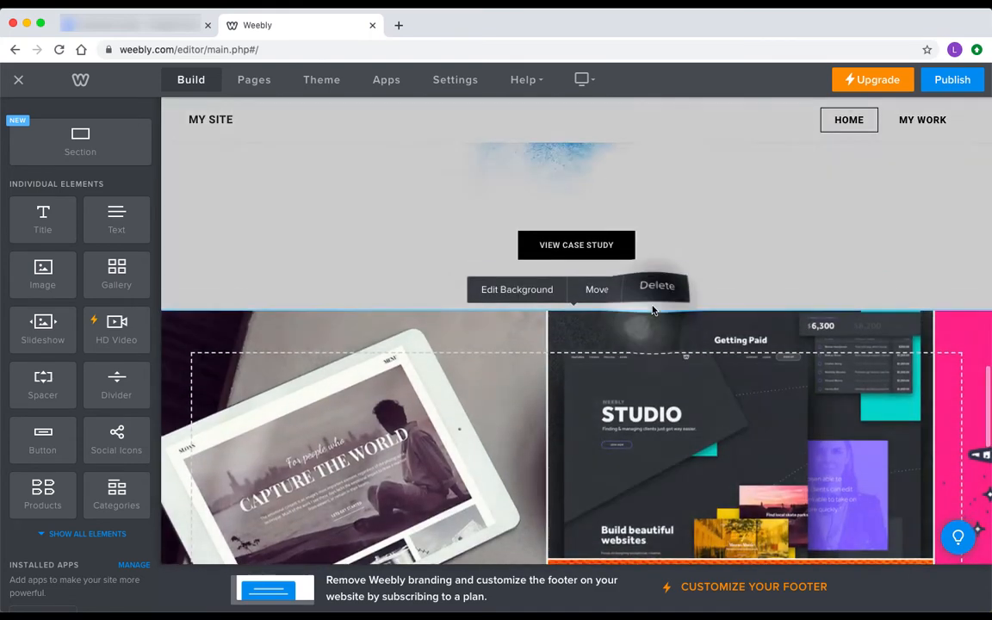
left_click(654, 360)
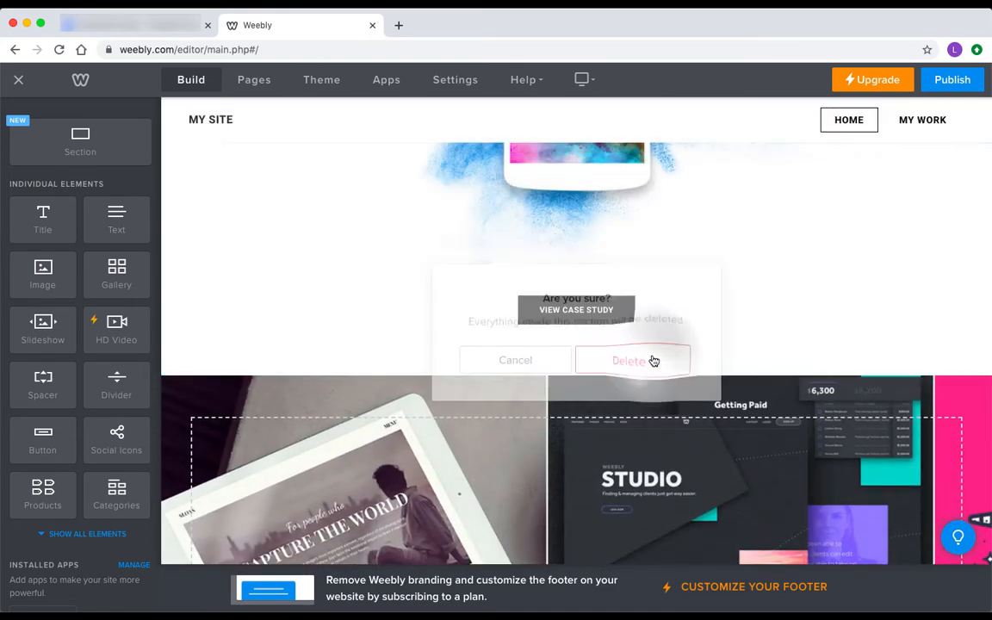
left_click(654, 361)
Delete the remaining lower sections, including Case Study and Learn More
scroll(704, 391, "down", 4)
left_click(658, 179)
left_click(647, 348)
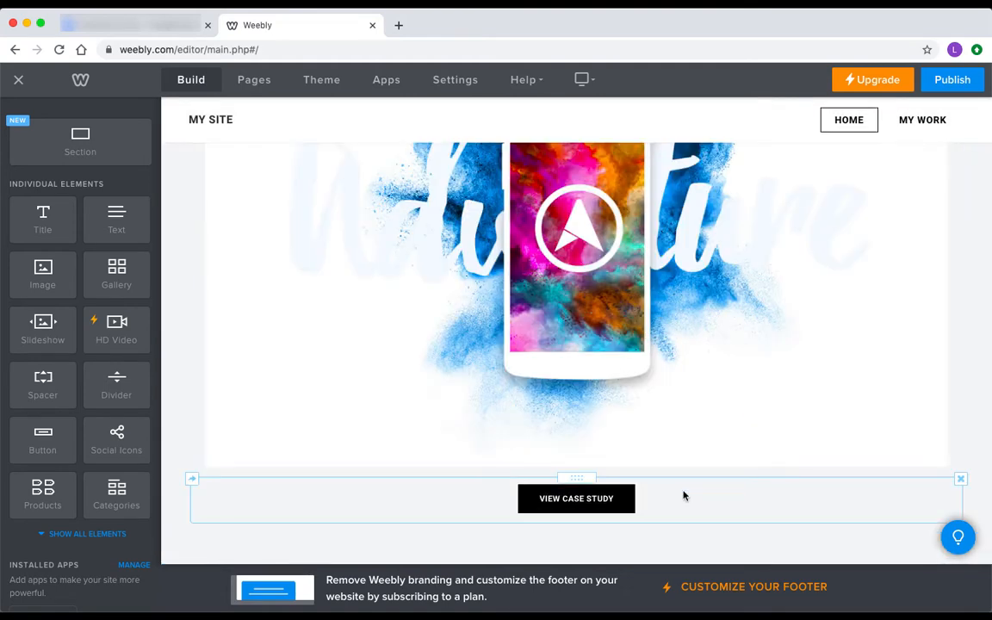
scroll(733, 337, "up", 5)
left_click(675, 358)
left_click(675, 358)
left_click(652, 353)
left_click(662, 244)
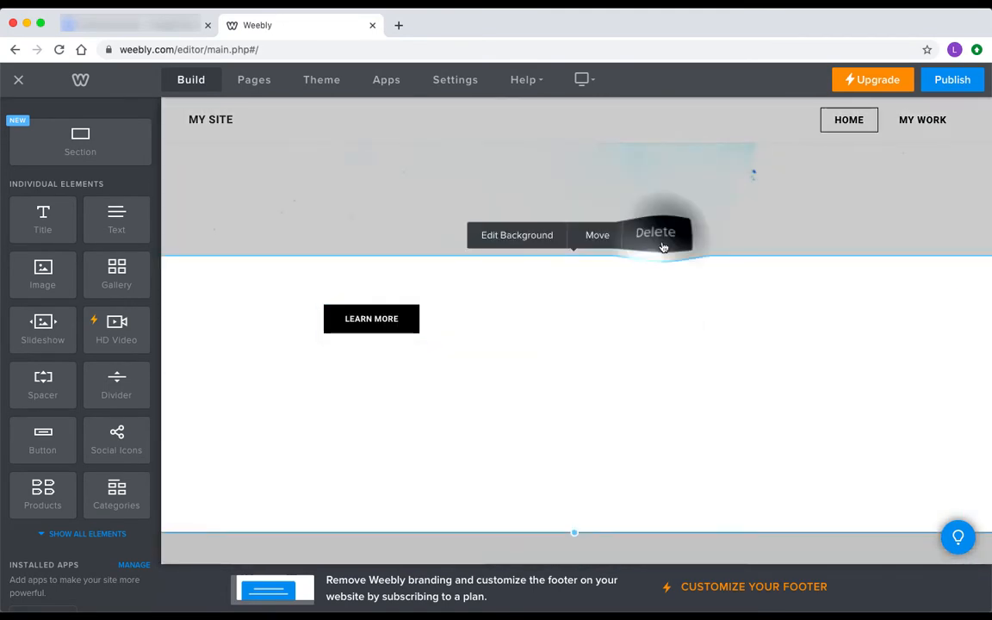
left_click(636, 354)
scroll(560, 374, "up", 6)
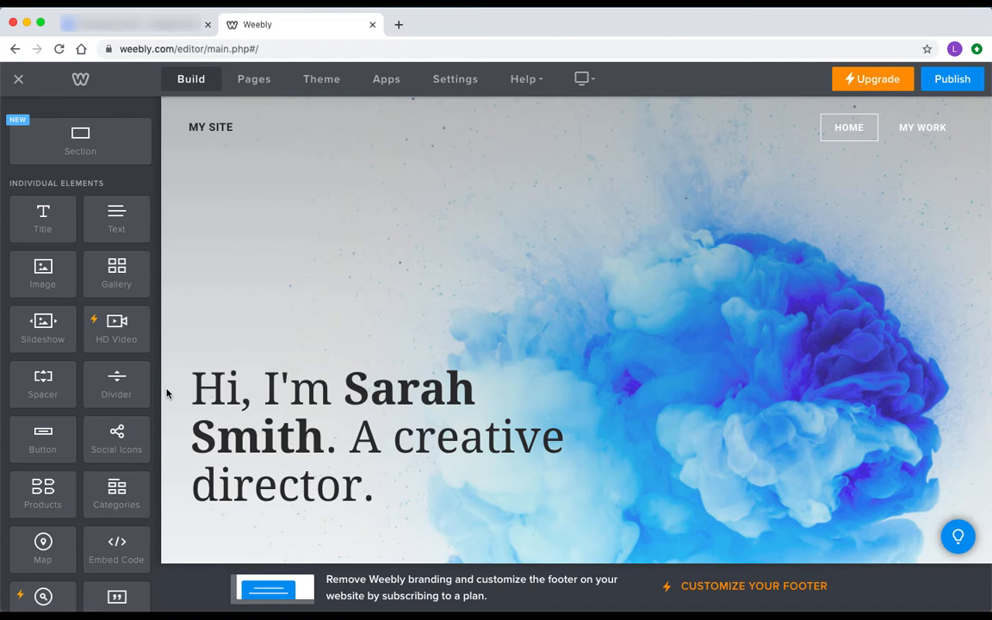
Replace the banner headline with 'Far Away Photography' and colour it white
left_click(215, 368)
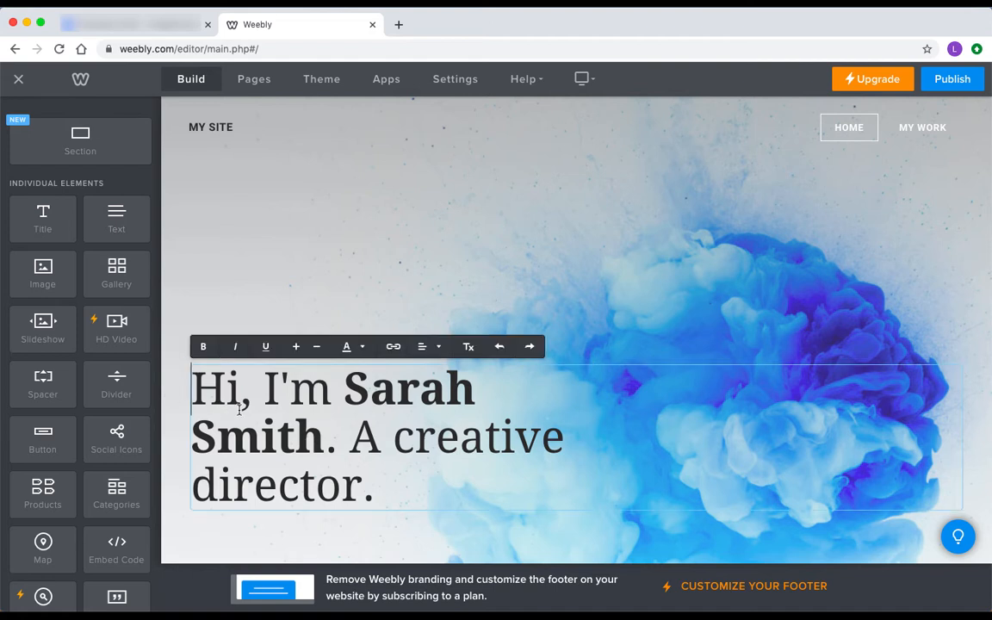
triple_click(215, 368)
type("Far ")
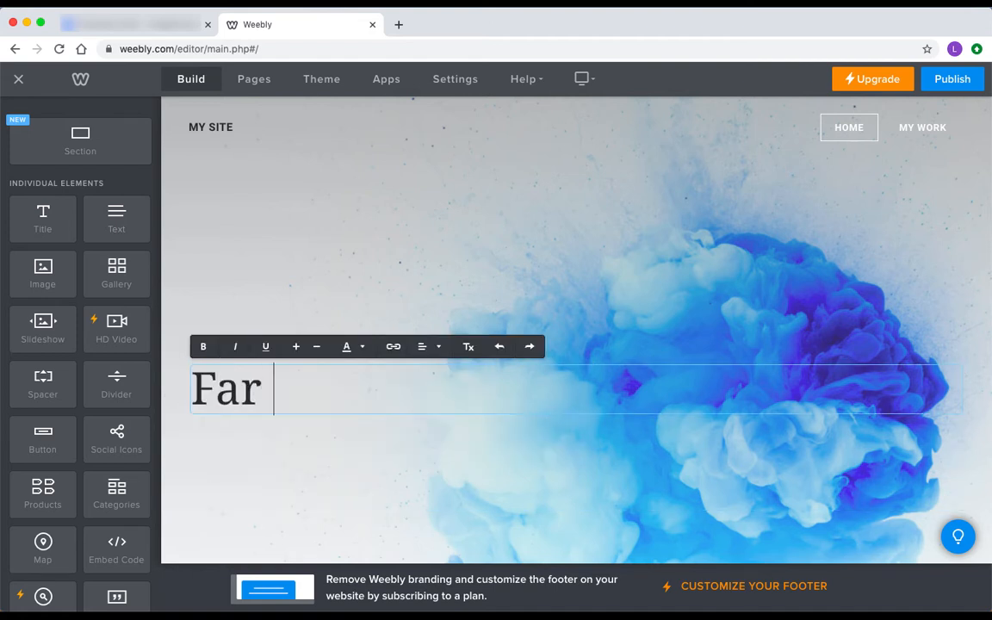
type("Away Photography")
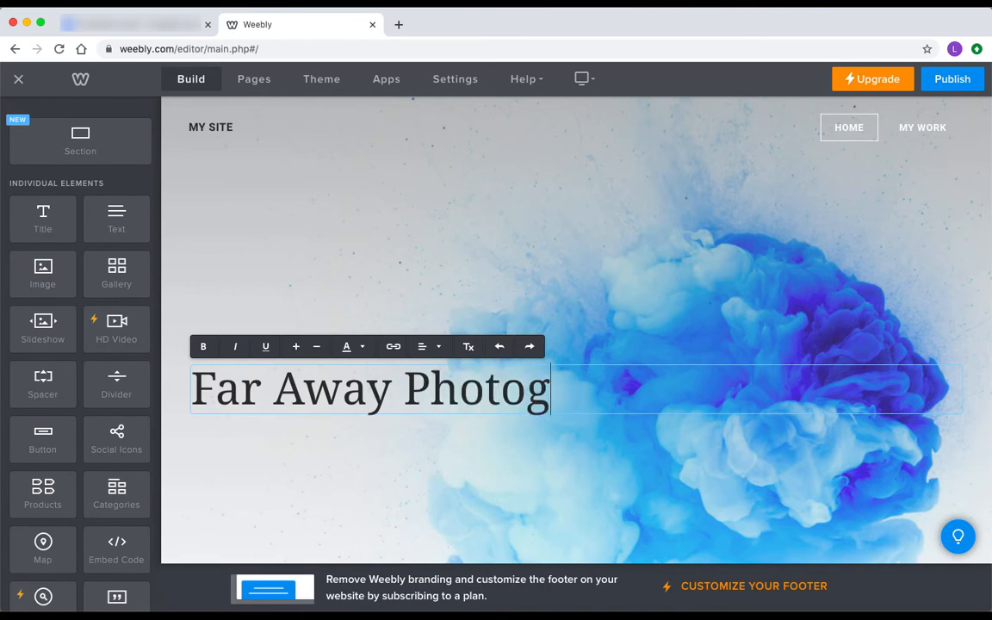
triple_click(272, 405)
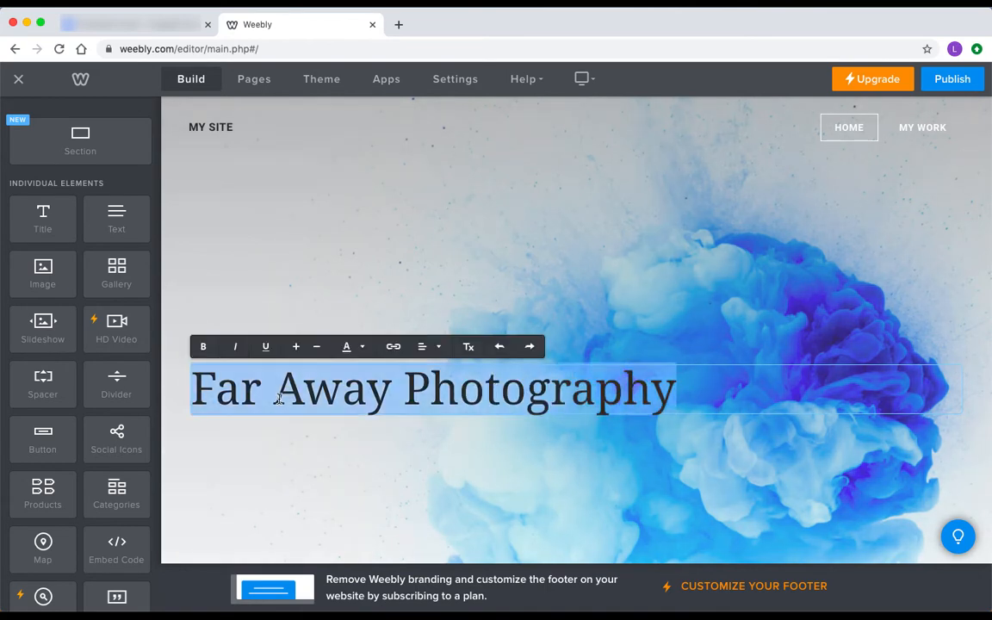
left_click(347, 346)
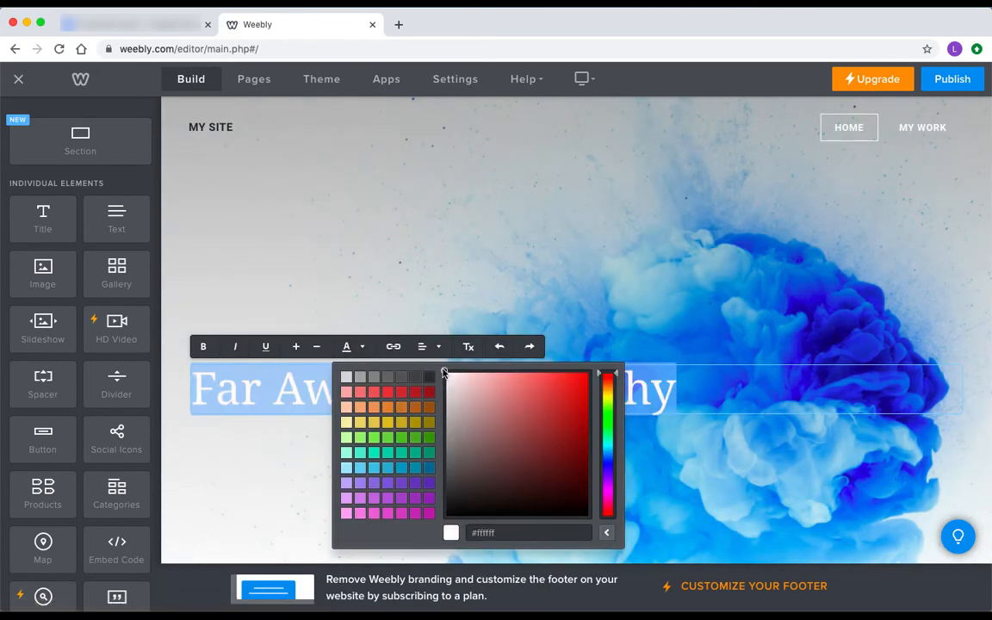
left_click(237, 322)
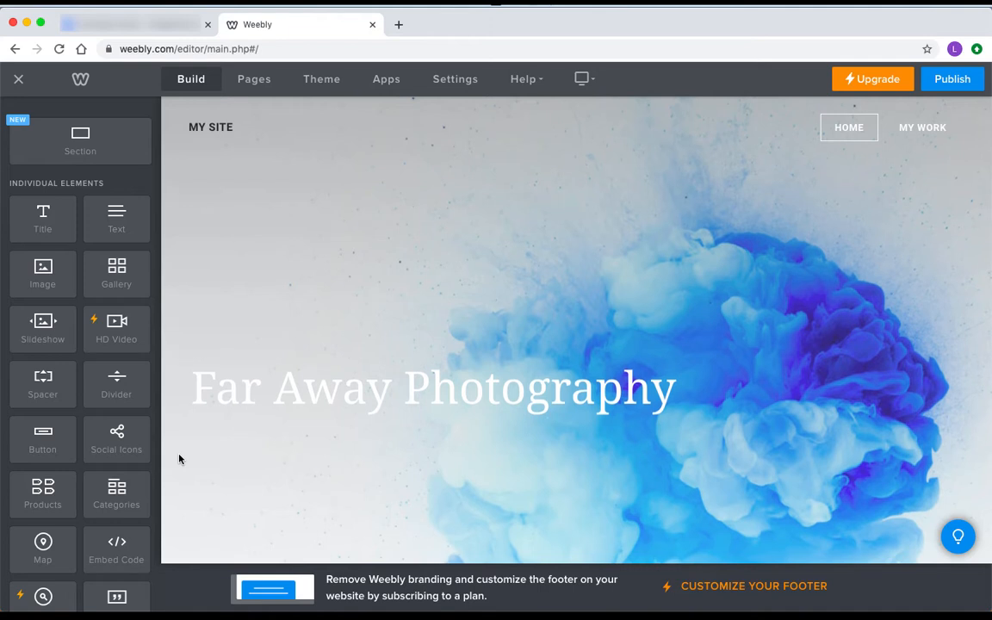
scroll(179, 459, "down", 3)
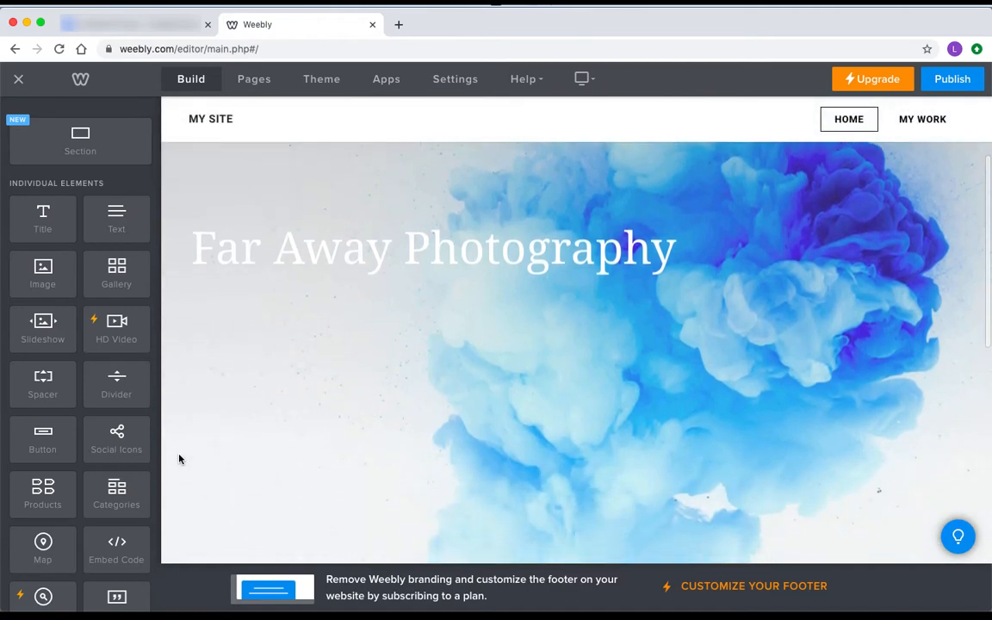
Make Mountains.jpg the header background, shifted so the photographer shows fully, and save
scroll(348, 447, "down", 5)
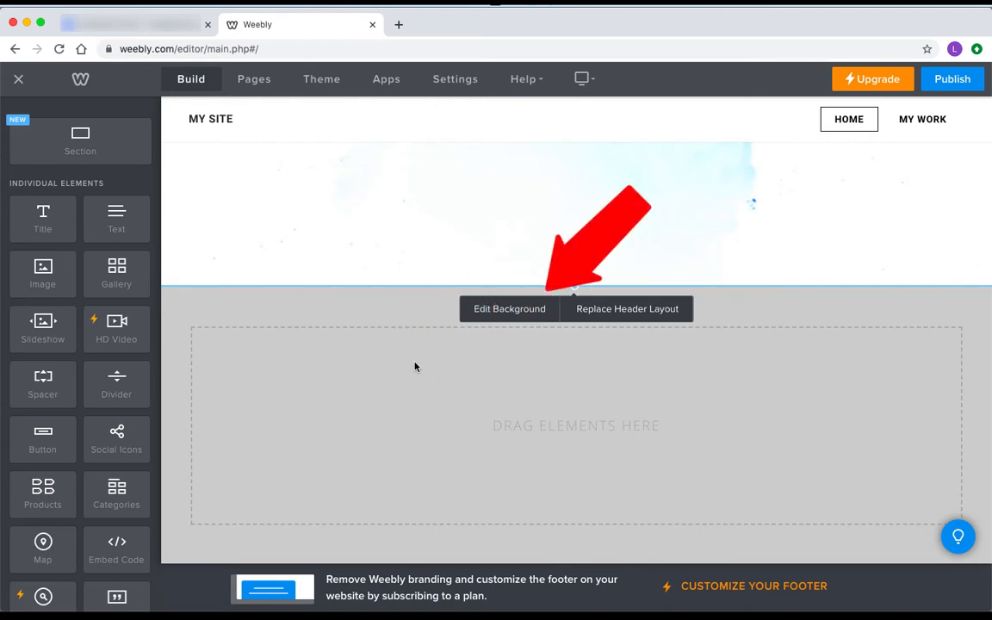
left_click(476, 313)
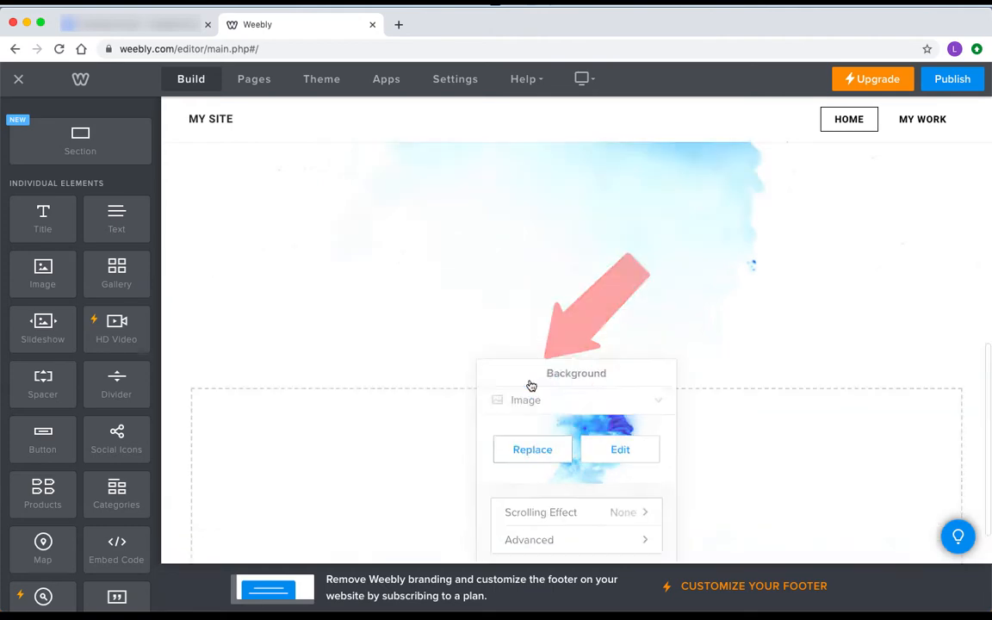
left_click(531, 383)
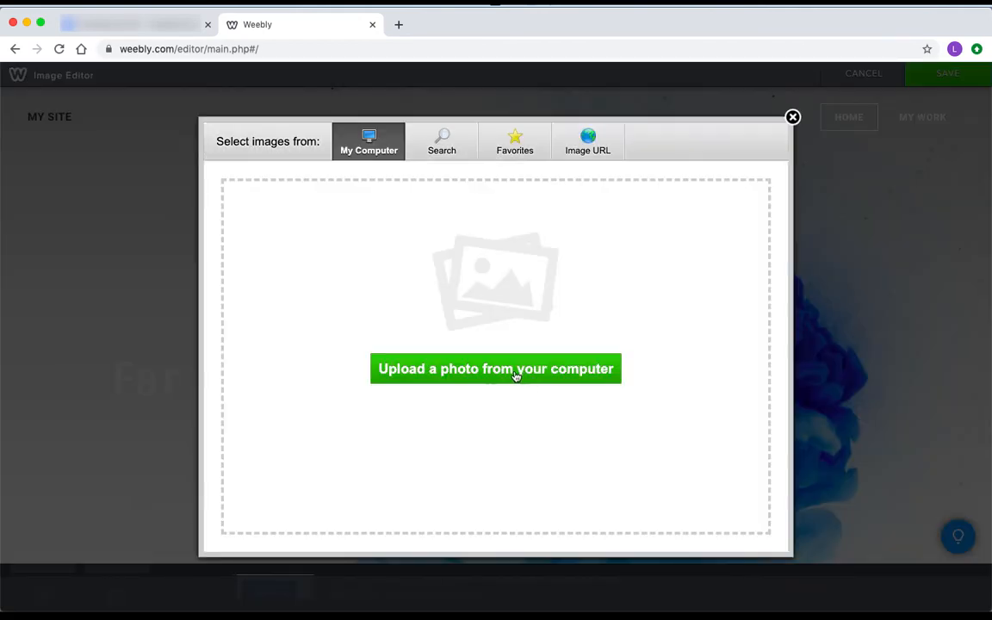
left_click(516, 372)
left_click(382, 204)
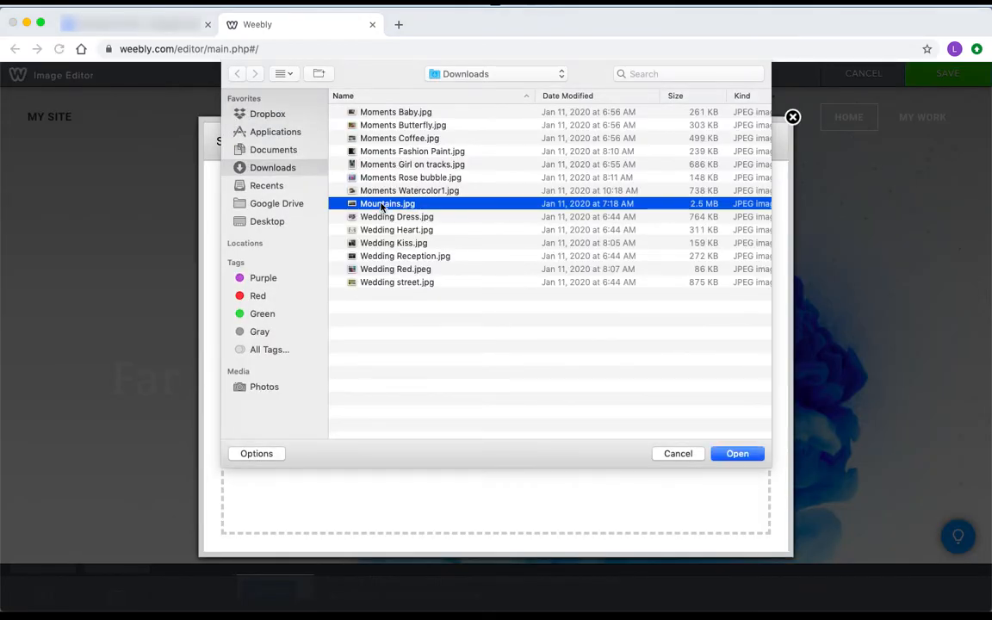
left_click(737, 454)
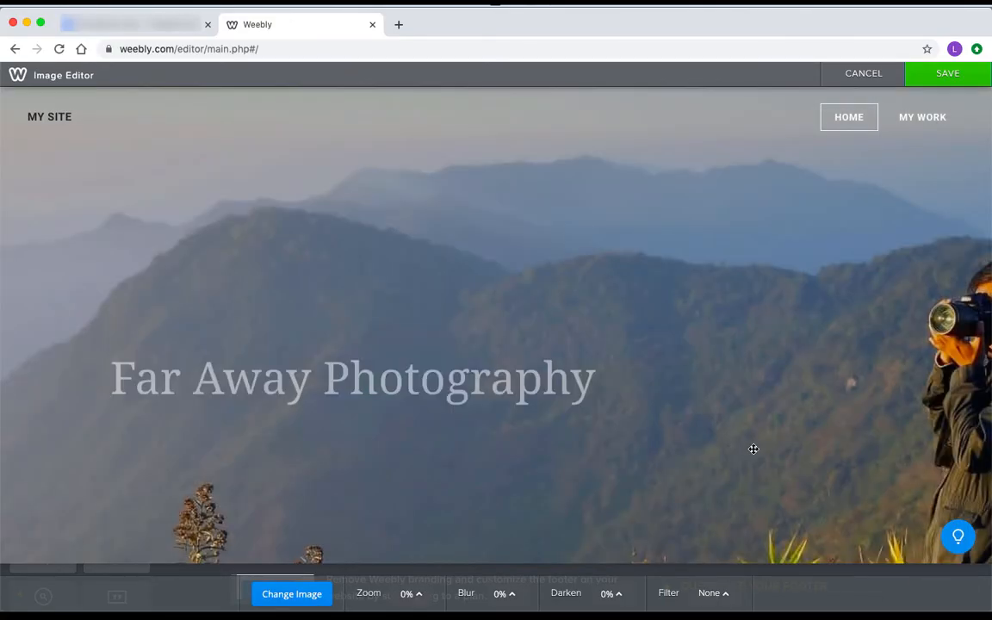
left_click_drag(854, 436, 672, 438)
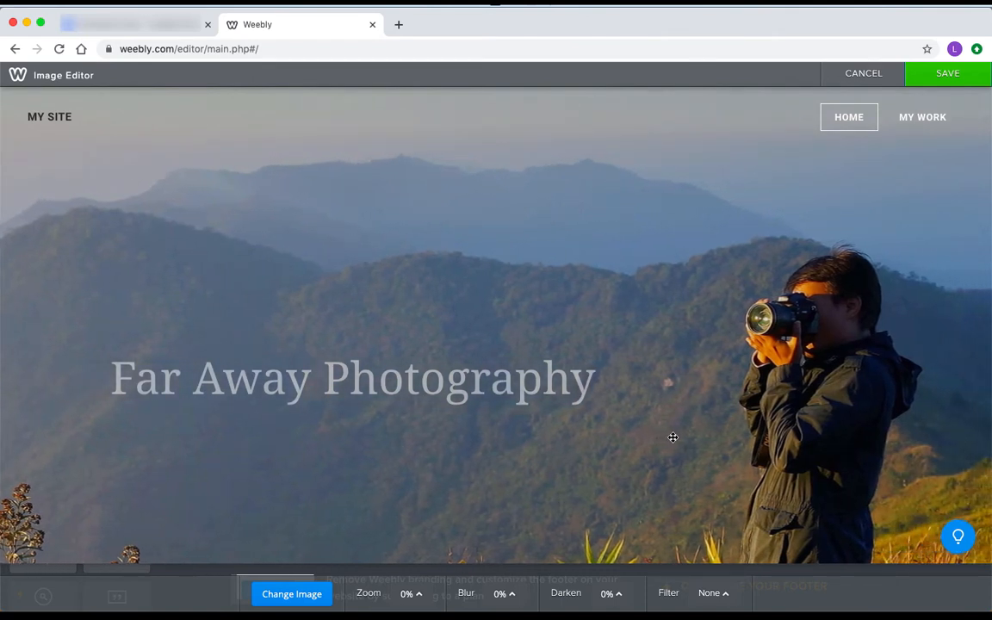
left_click(951, 77)
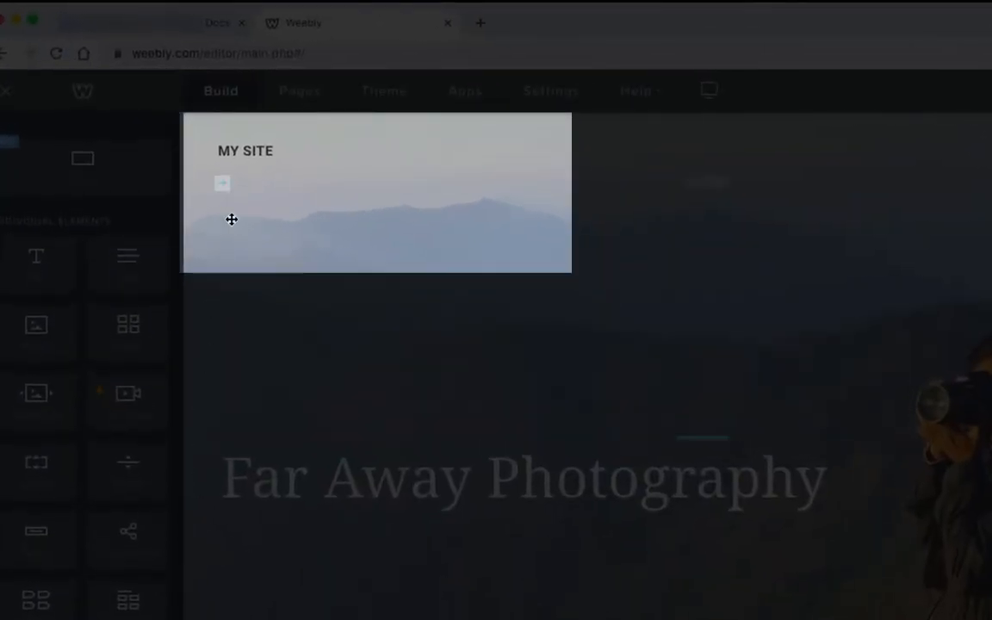
Rename the site title from MY SITE to FAR AWAY PHOTOGRAPHY, then switch the title off
left_click(221, 135)
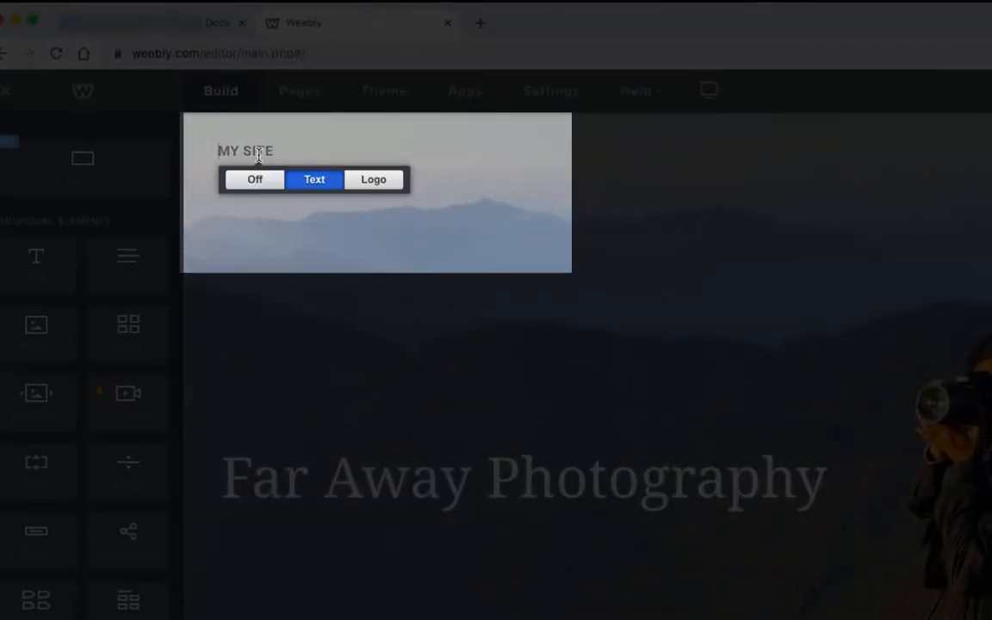
key("BackSpace")
type("FAR AWAY PHOTOGRAPHY")
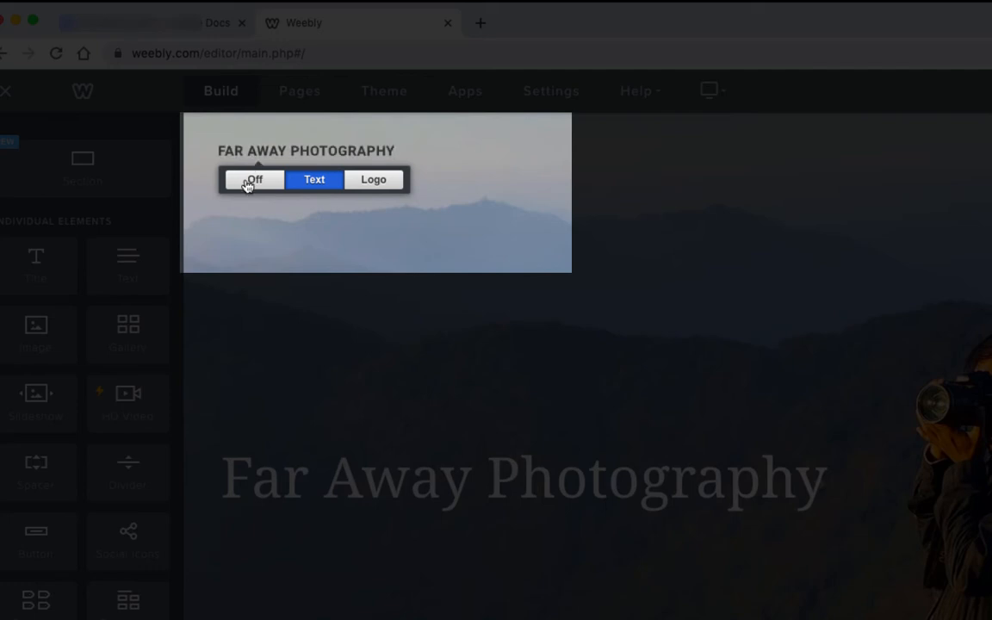
left_click(251, 180)
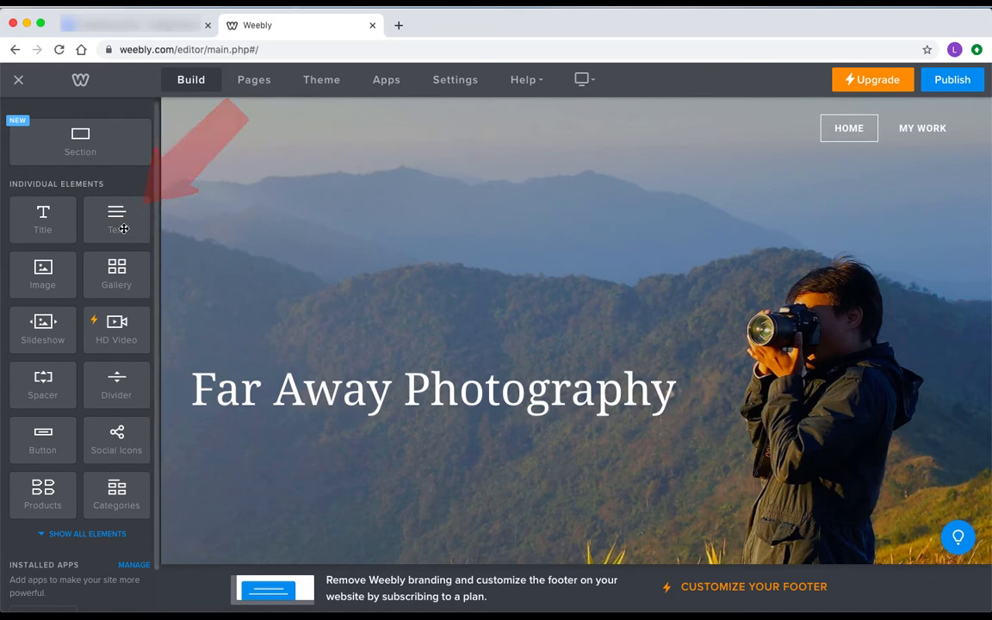
Add a 'click here to see my work' text line under the headline, linked to My Work
left_click_drag(120, 222, 533, 429)
type("click here to see my work")
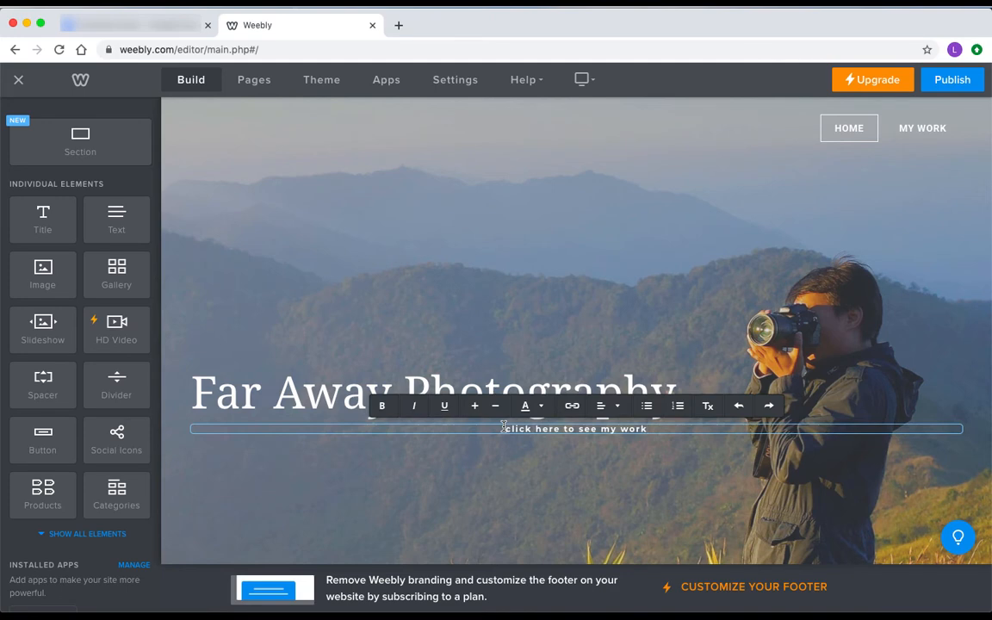
triple_click(504, 428)
left_click(571, 406)
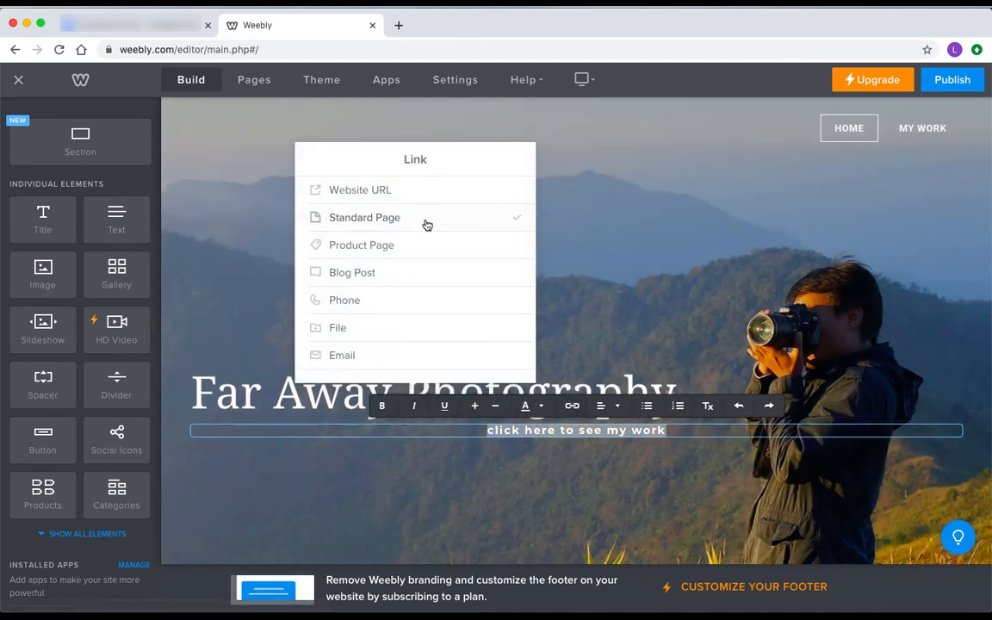
left_click(427, 225)
left_click(389, 291)
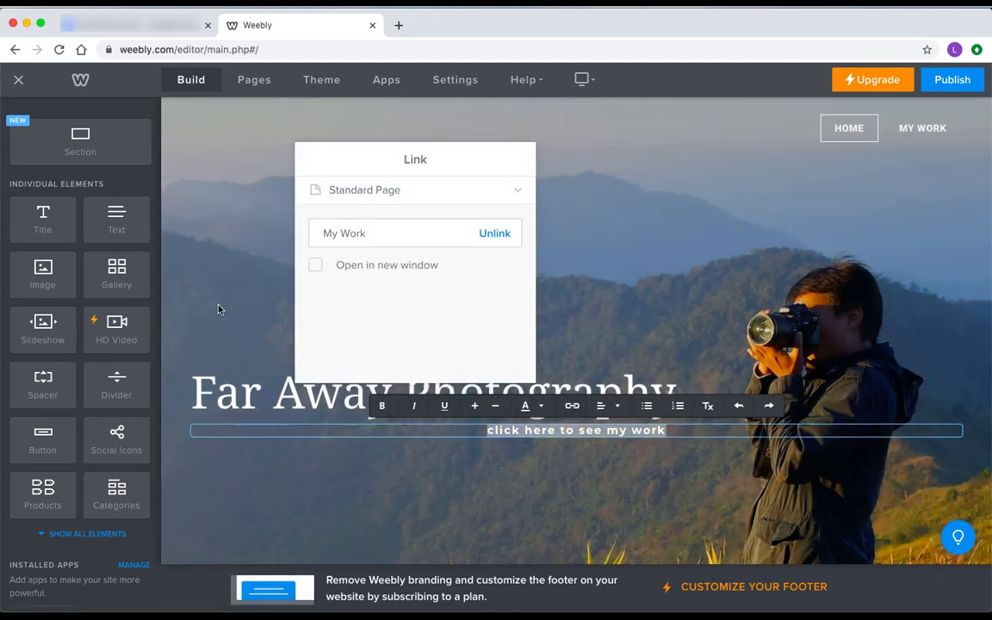
left_click(175, 313)
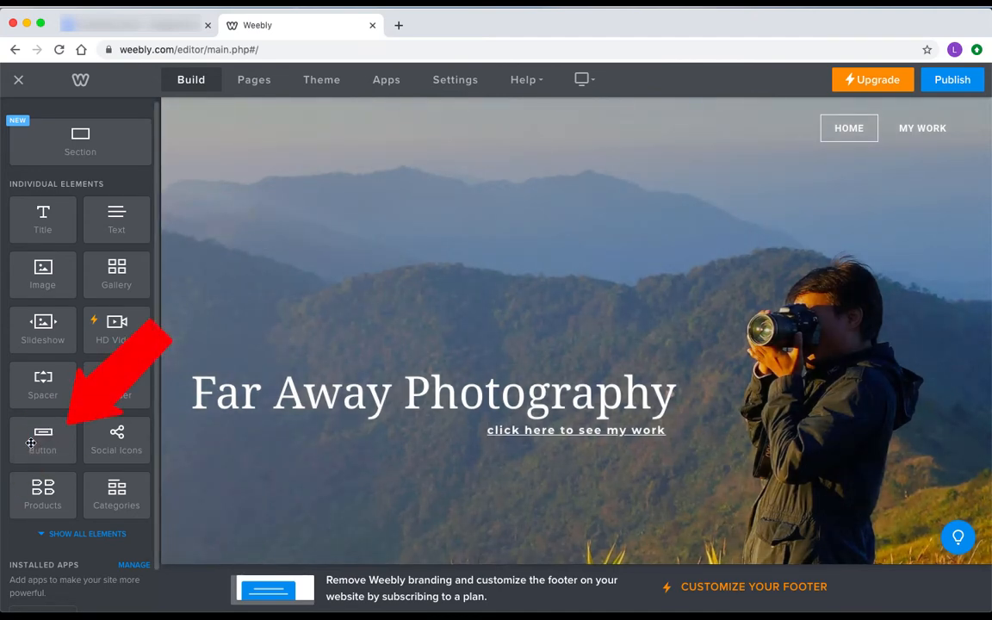
Add a button below the headline and label it 'My work'
left_click_drag(31, 443, 447, 453)
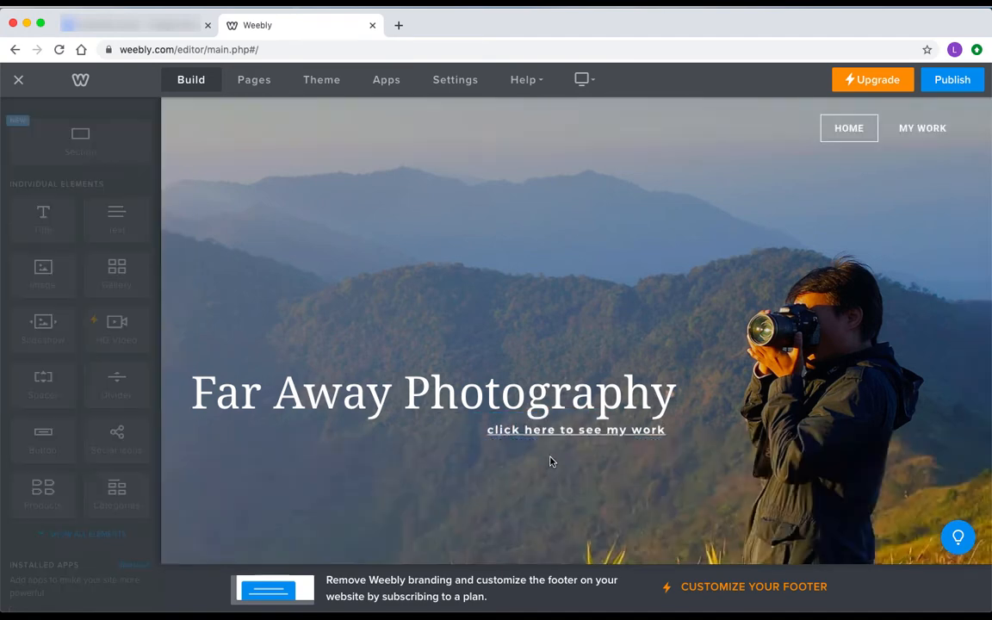
left_click(576, 467)
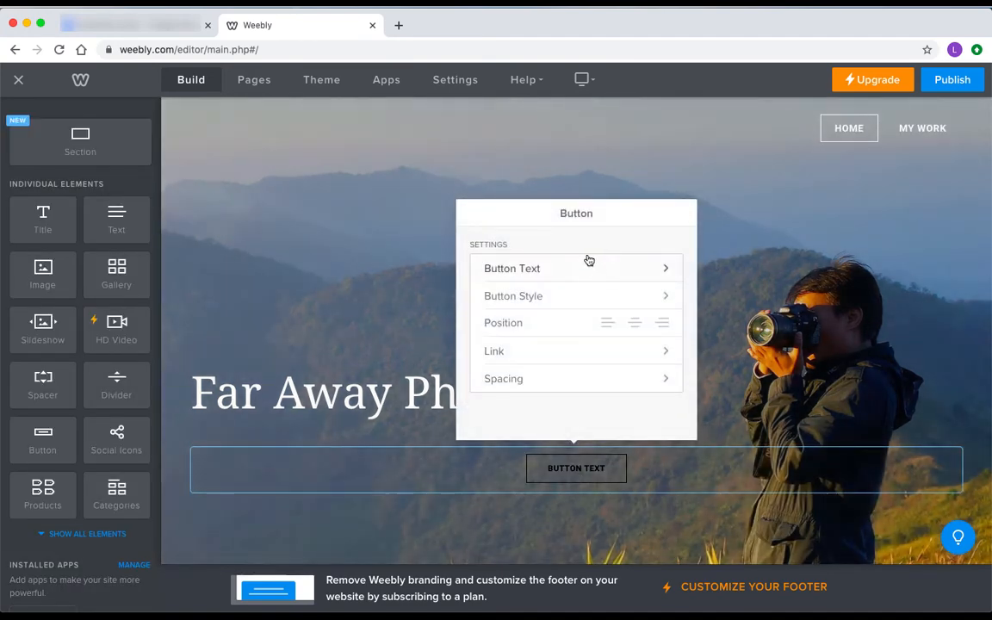
left_click(583, 268)
triple_click(544, 266)
type("M")
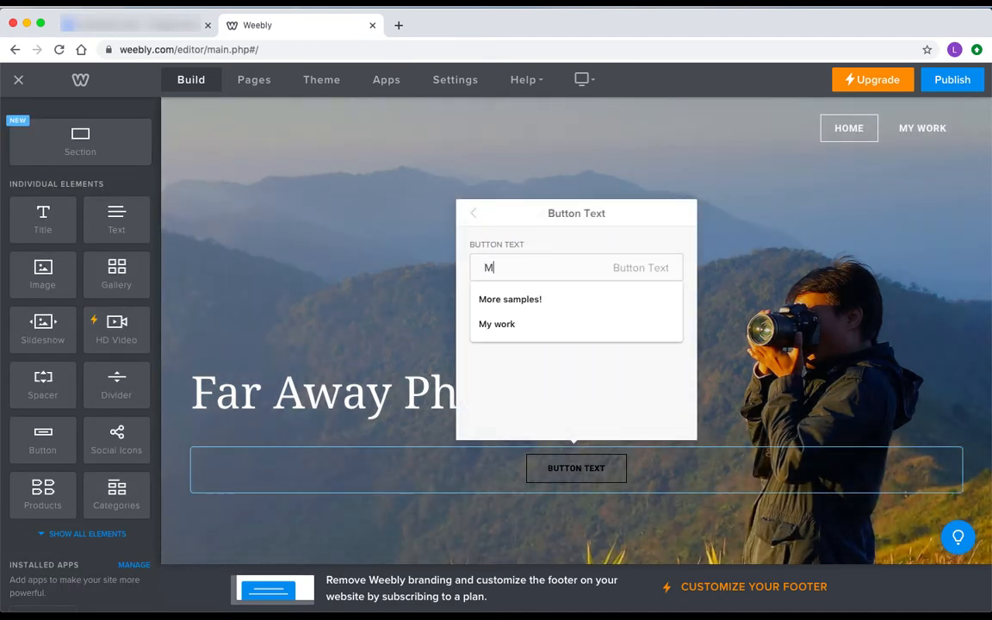
type("y work")
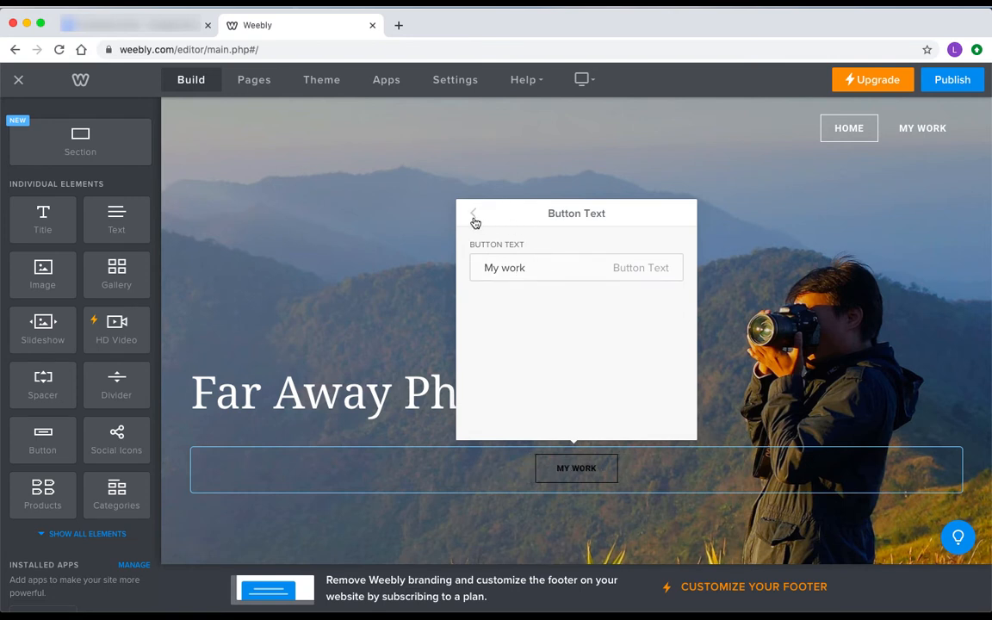
Give the button the white outline style
left_click(473, 215)
left_click(543, 295)
left_click(544, 394)
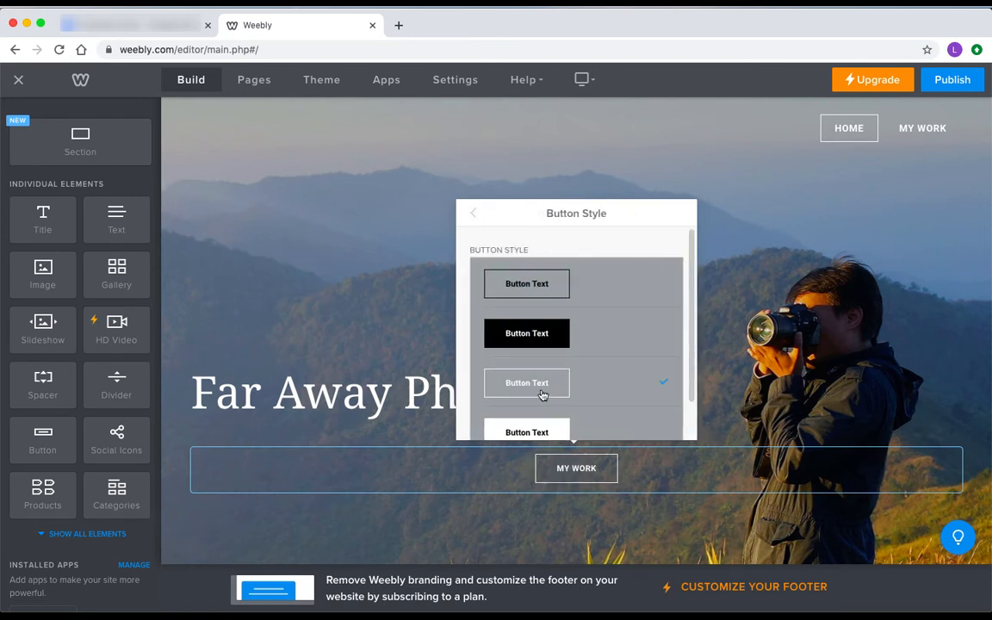
left_click(472, 214)
Link the button to the My Work standard page and align it left
left_click(558, 350)
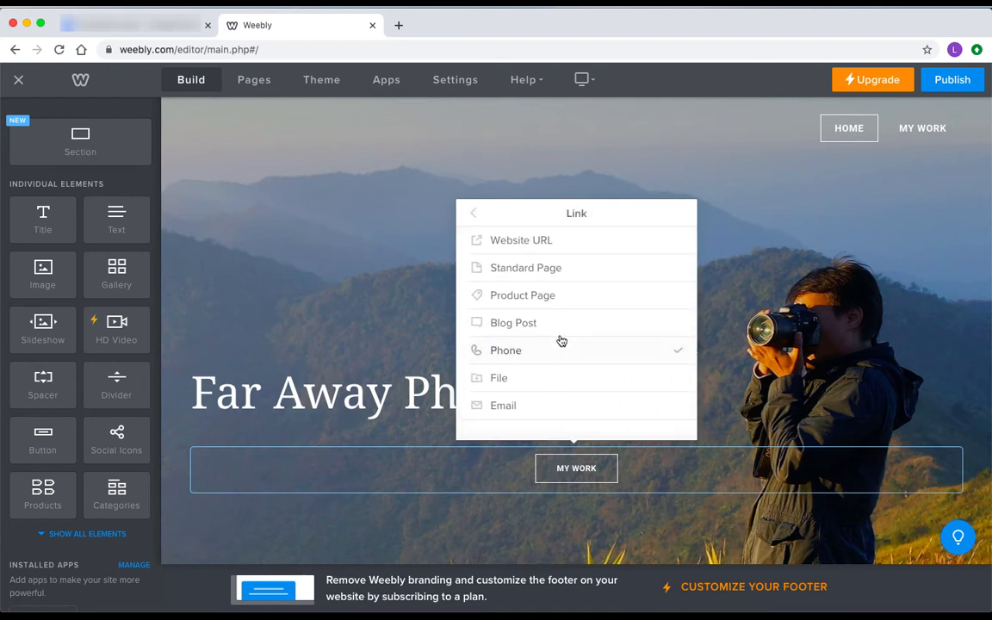
left_click(576, 272)
left_click(545, 336)
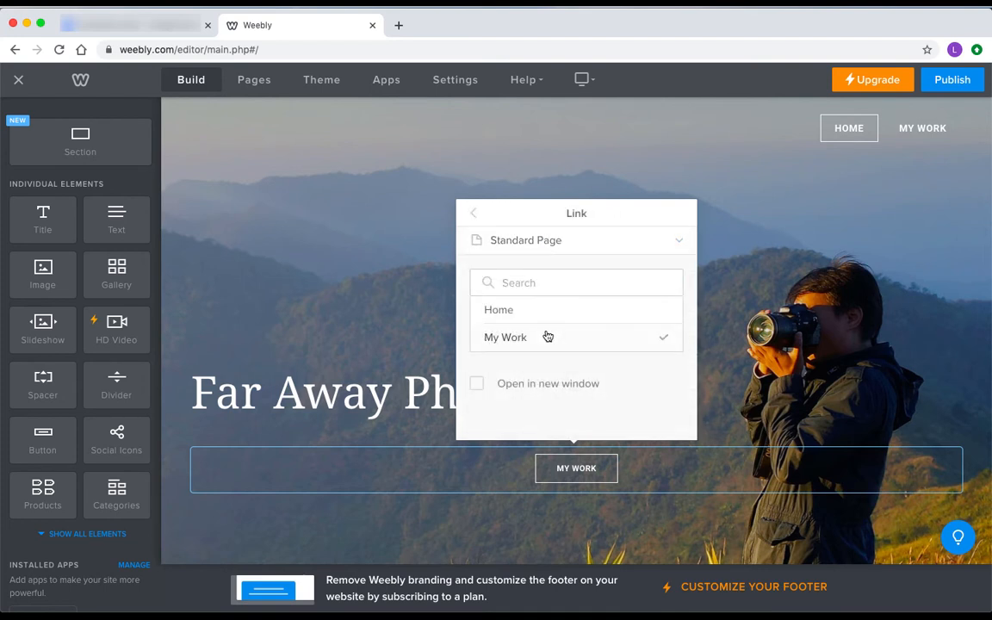
left_click(472, 215)
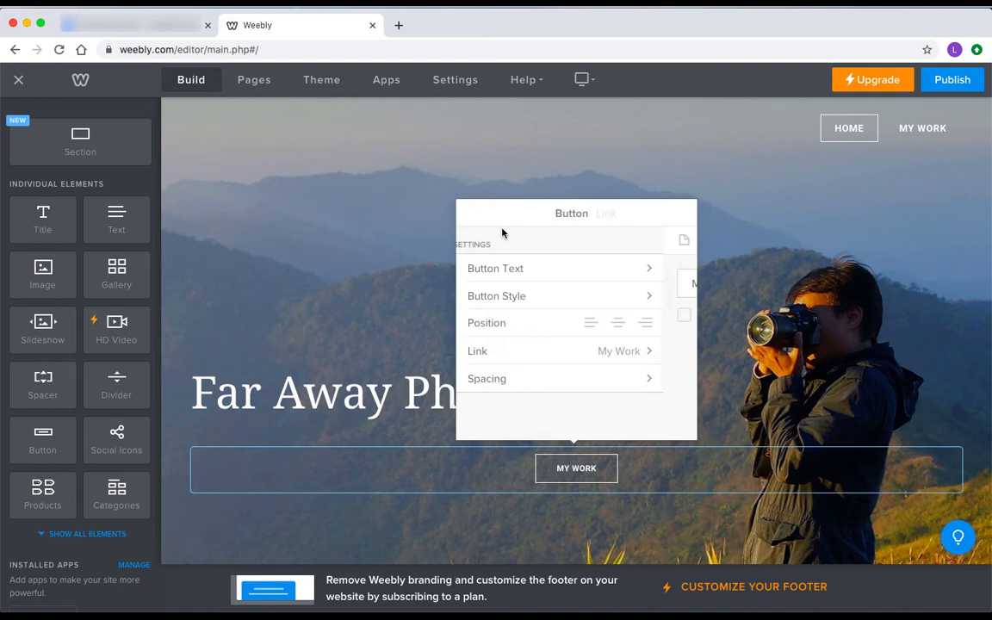
left_click(607, 323)
left_click(781, 365)
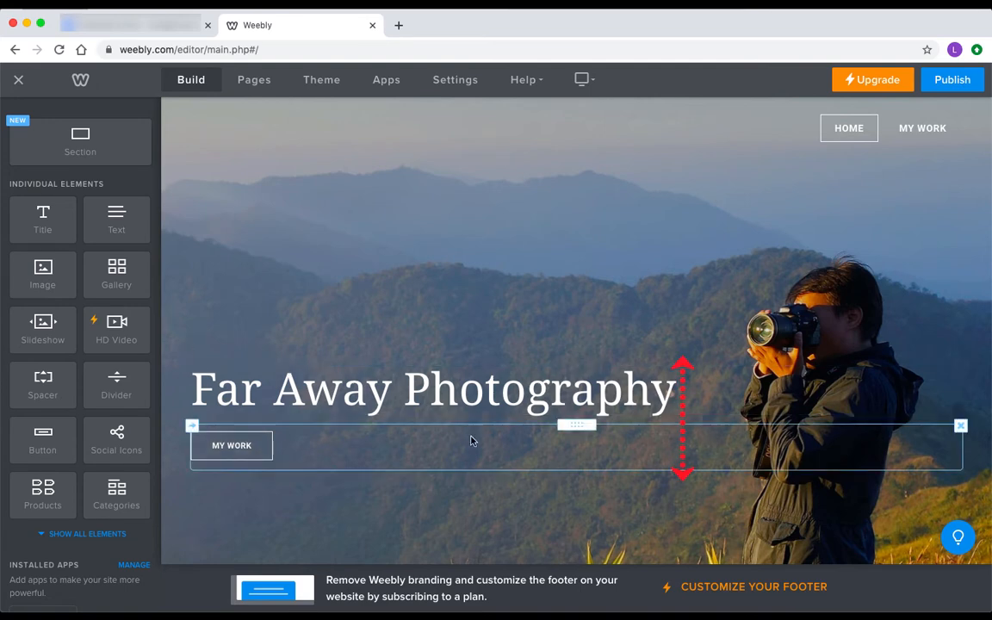
Move the MY WORK button under the headline, add a spacer beside it, and resize the columns
mouse_move(570, 426)
left_mouse_down()
mouse_move(616, 414)
mouse_move(797, 402)
mouse_move(801, 419)
mouse_move(576, 425)
left_mouse_up()
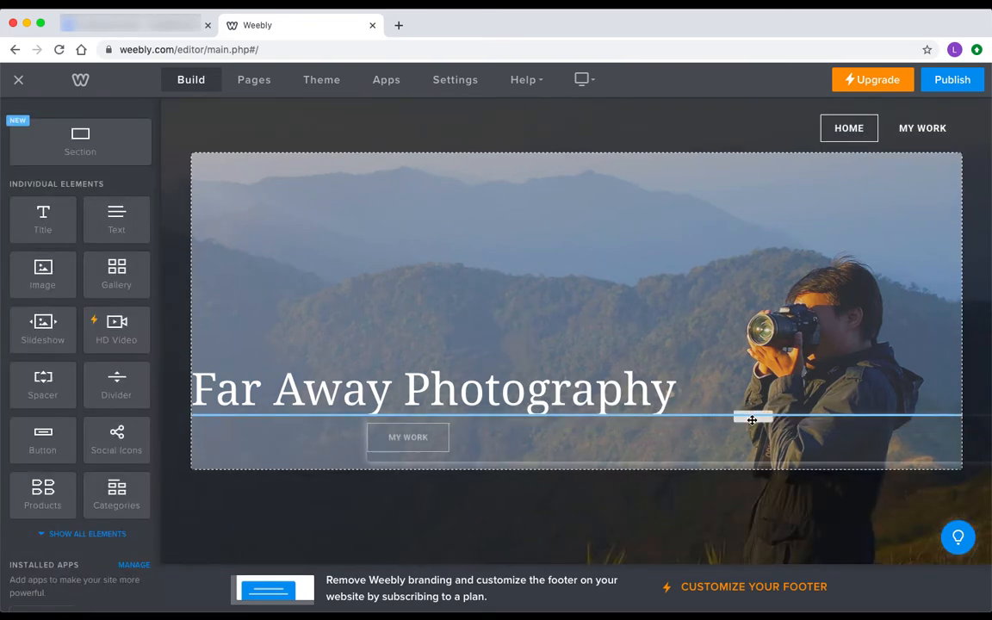
left_click_drag(752, 419, 753, 417)
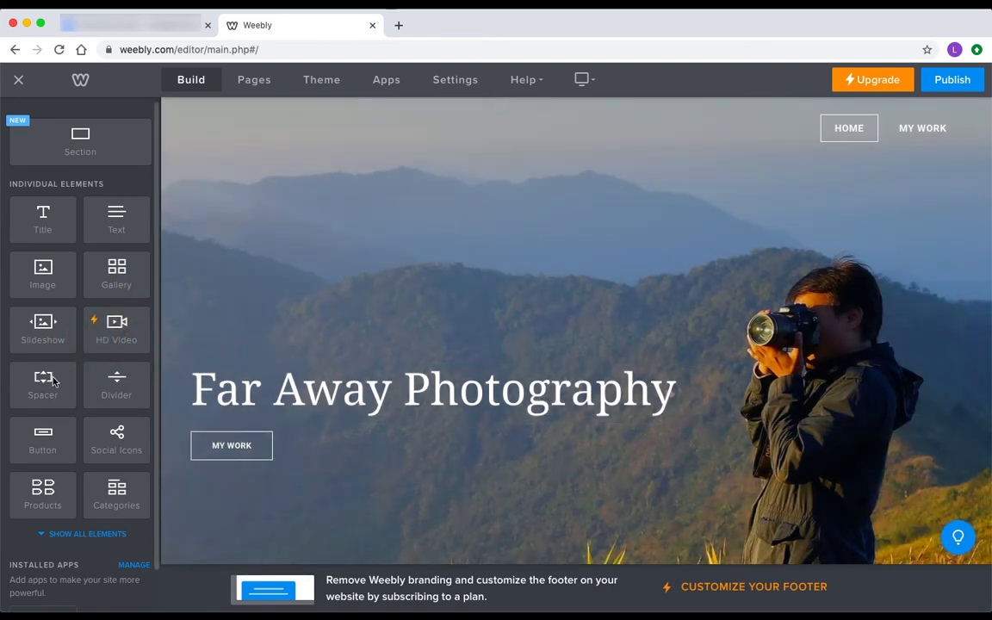
left_click_drag(52, 386, 287, 443)
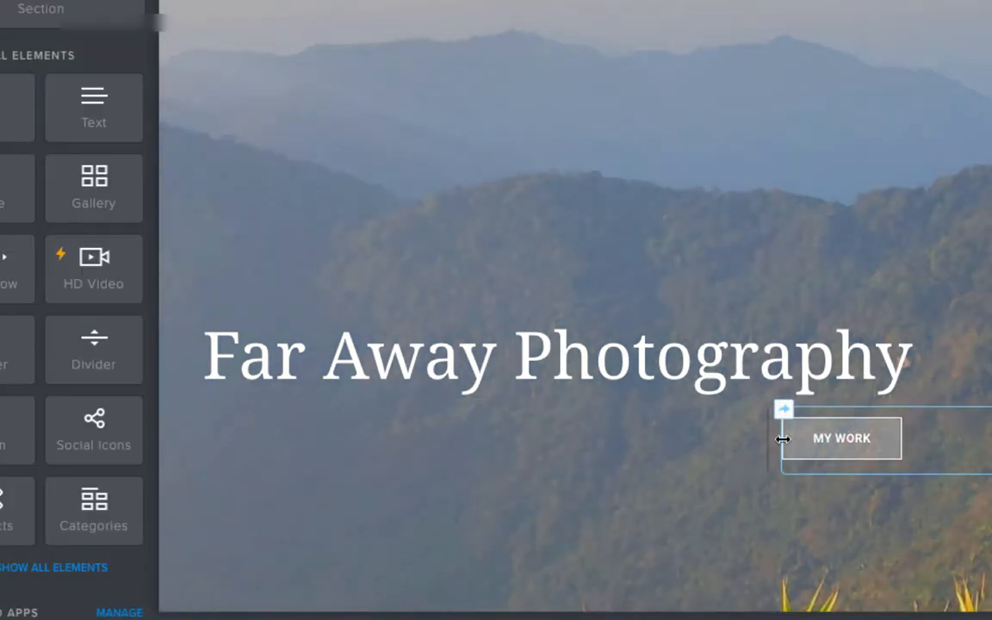
mouse_move(767, 441)
left_mouse_down()
mouse_move(677, 449)
mouse_move(588, 441)
mouse_move(842, 441)
mouse_move(761, 446)
mouse_move(774, 446)
left_mouse_up()
key("shift")
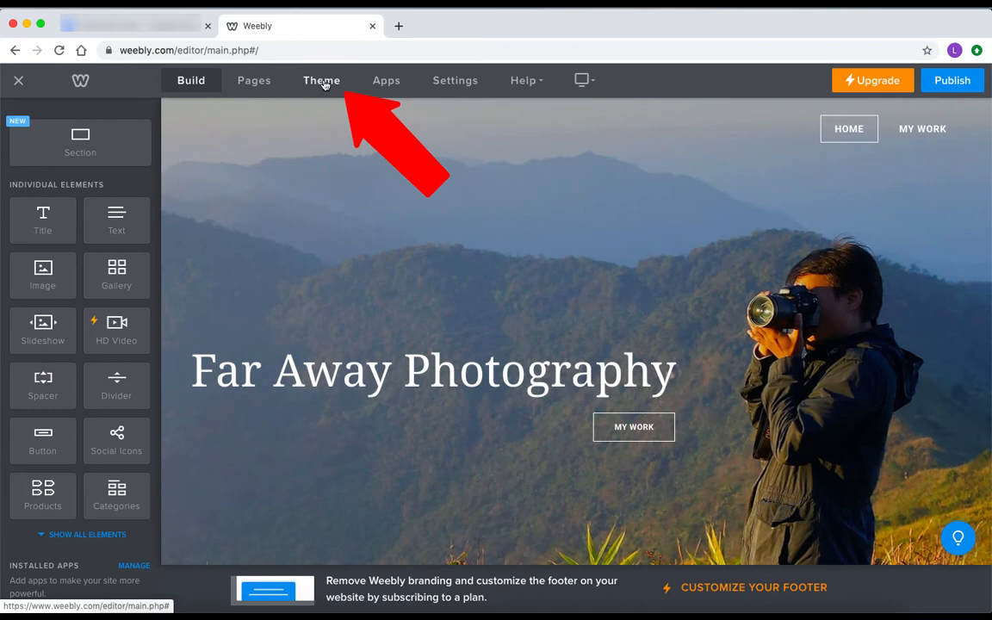
Set the headline font to Source Sans Pro in the theme fonts
left_click(323, 82)
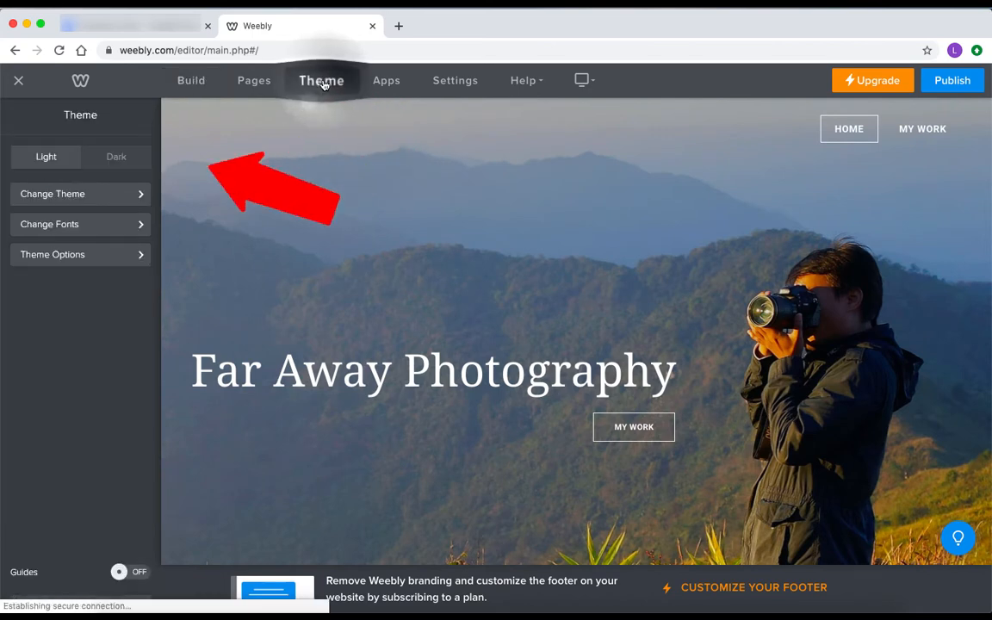
left_click(101, 224)
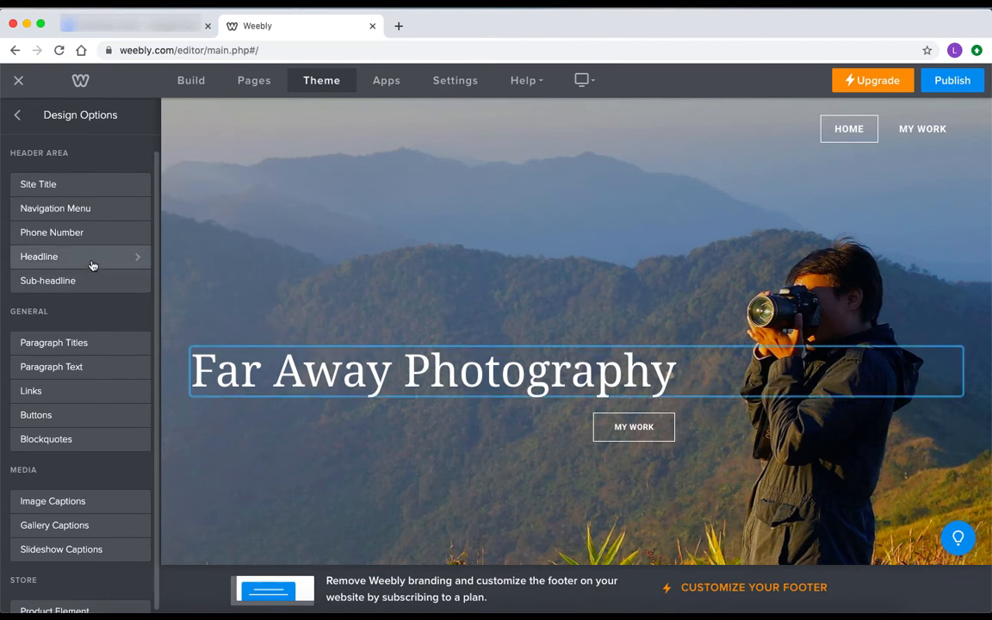
left_click(92, 265)
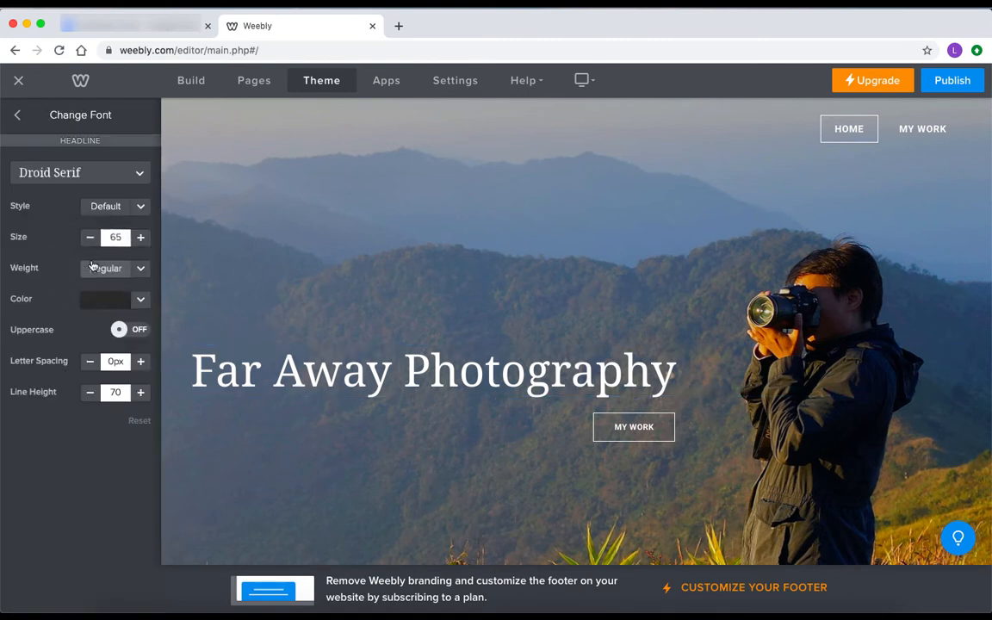
left_click(101, 183)
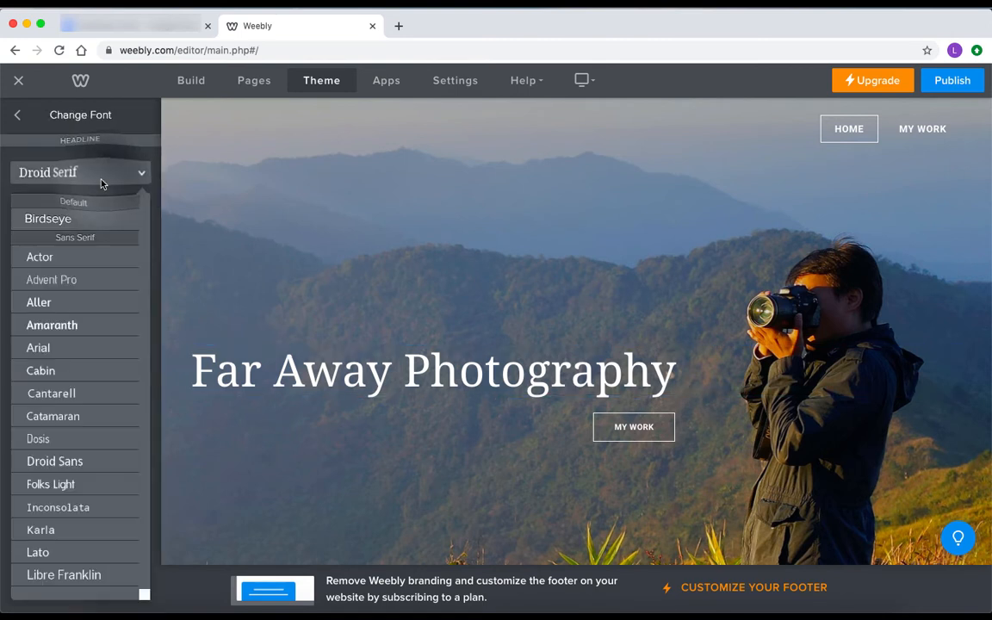
scroll(81, 392, "down", 5)
scroll(81, 392, "down", 5)
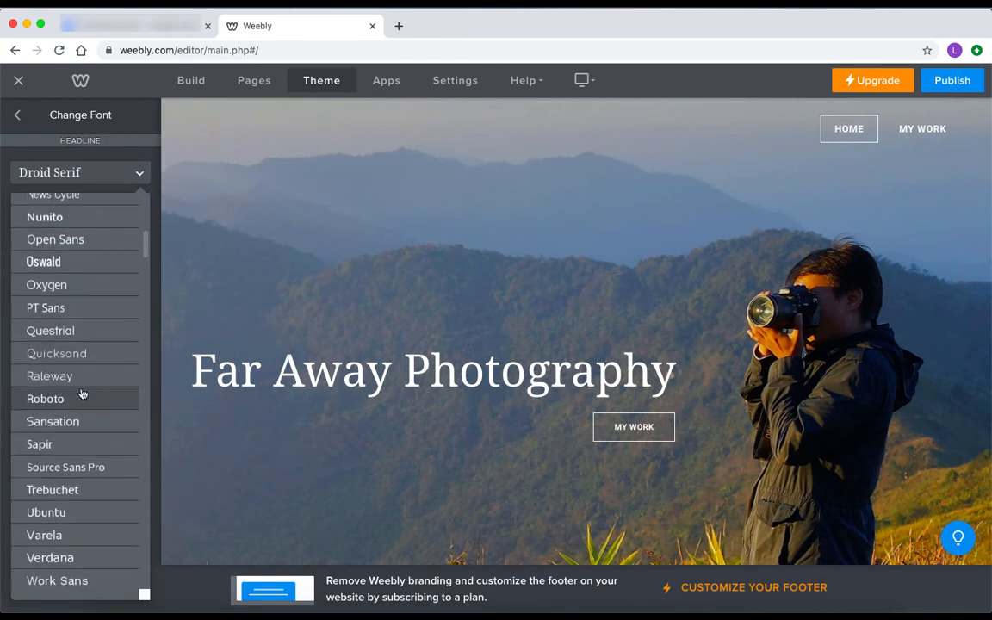
left_click(62, 466)
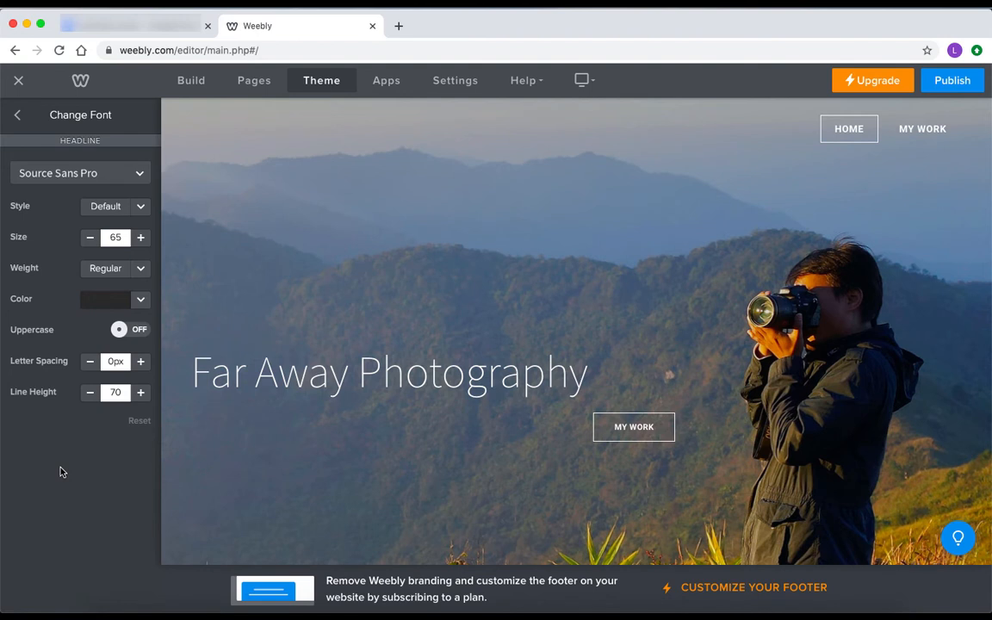
Set the navigation menu font to Source Sans Pro with uppercase off
left_click(18, 117)
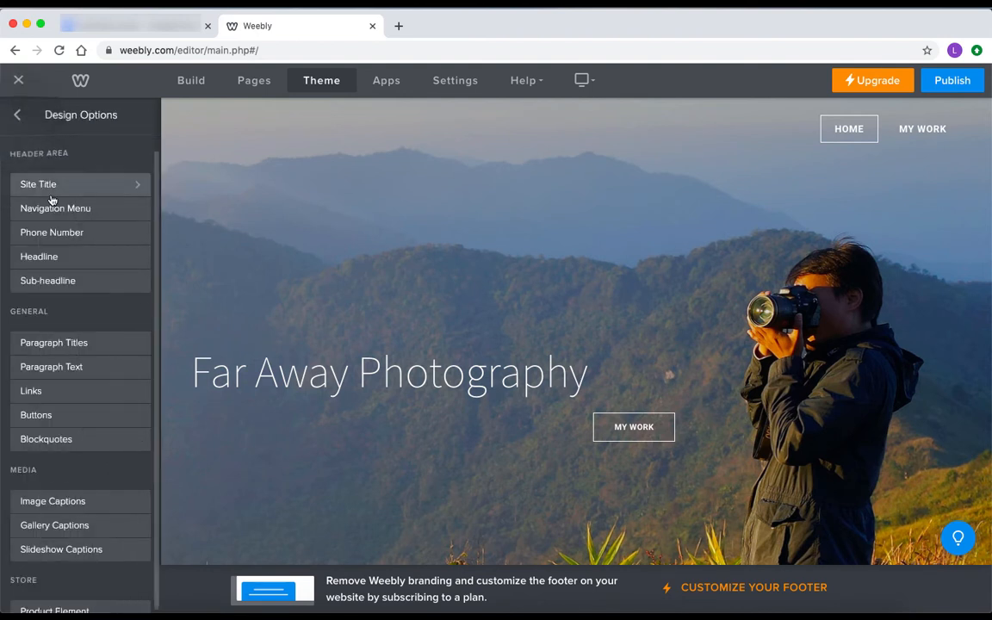
left_click(51, 210)
left_click(73, 174)
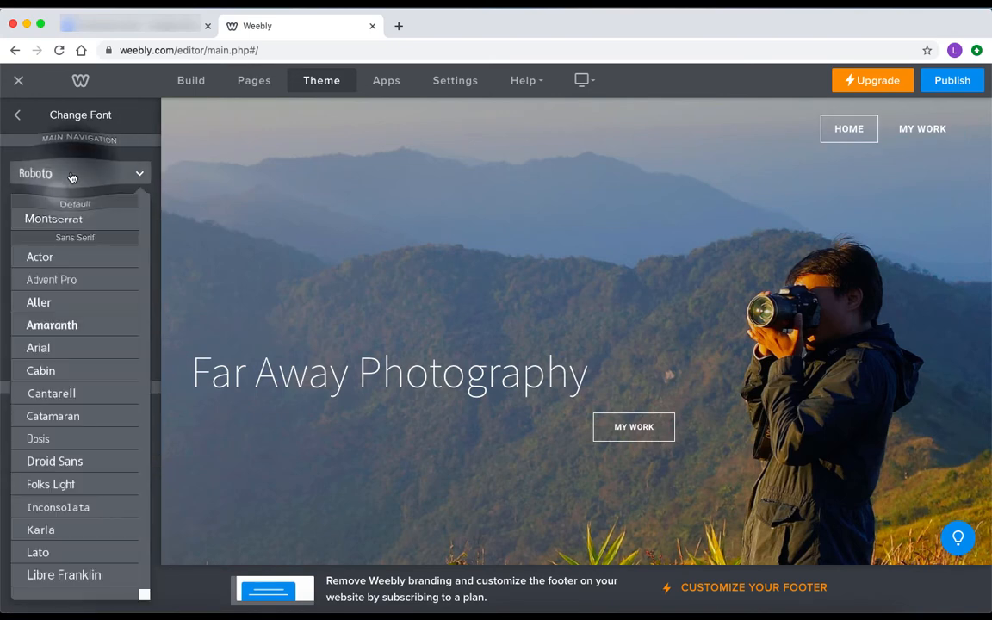
scroll(74, 489, "down", 10)
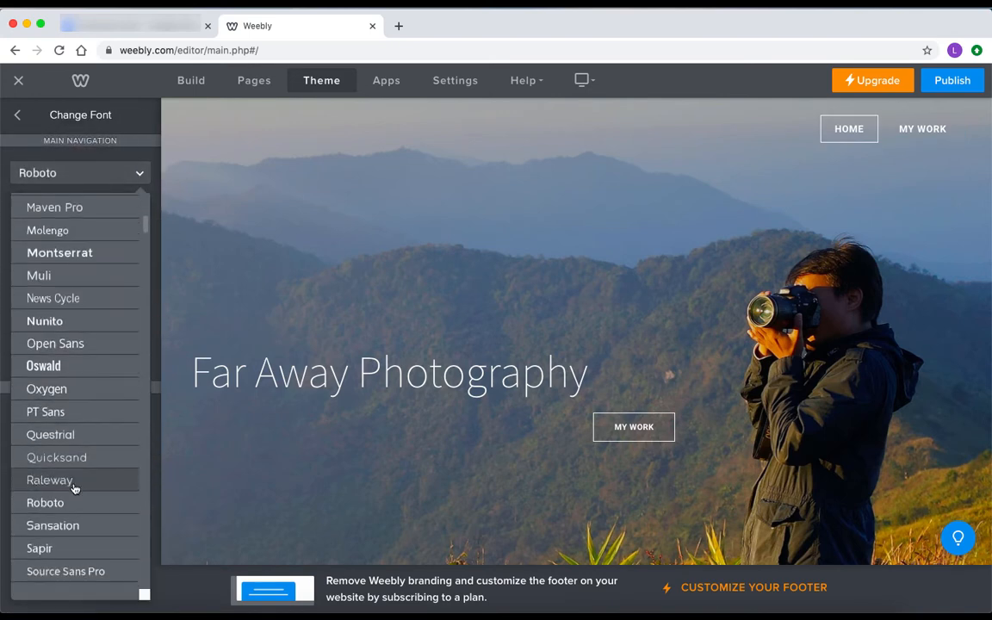
left_click(66, 554)
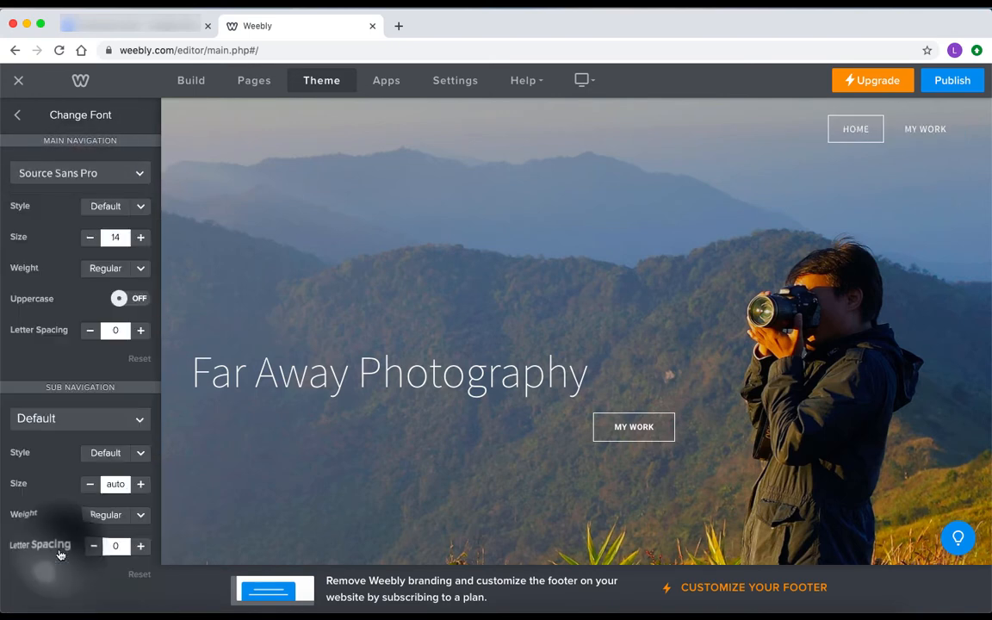
left_click(130, 298)
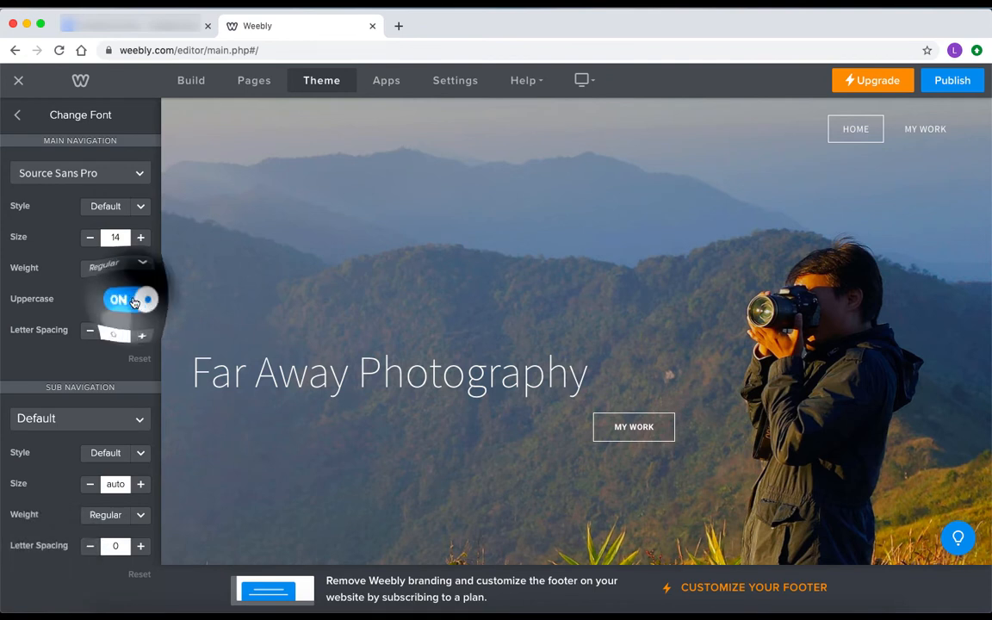
left_click(121, 297)
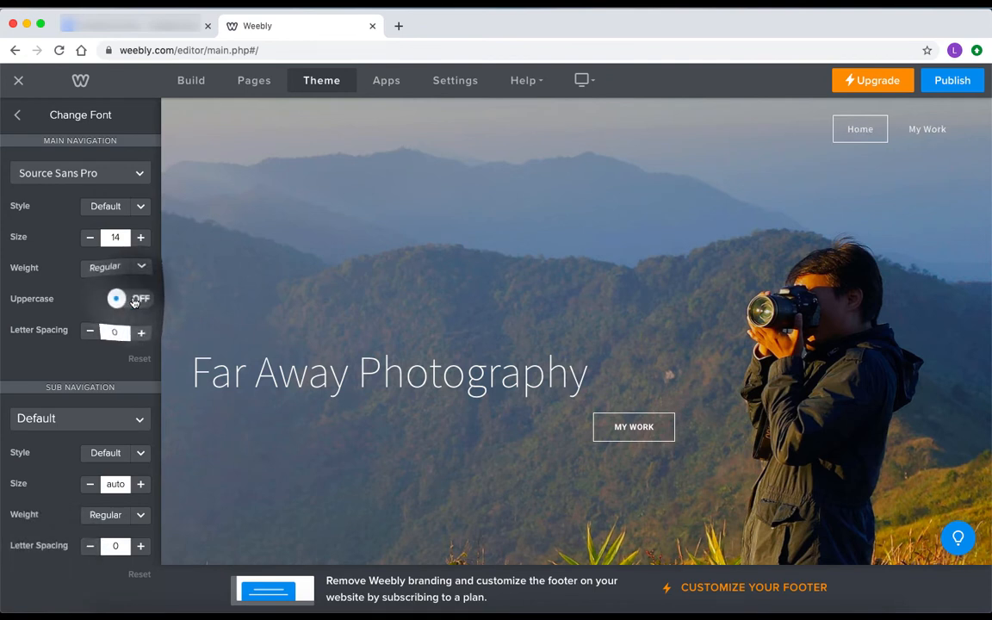
Set the button font to Source Sans Pro, large size 17, uppercase off
left_click(20, 115)
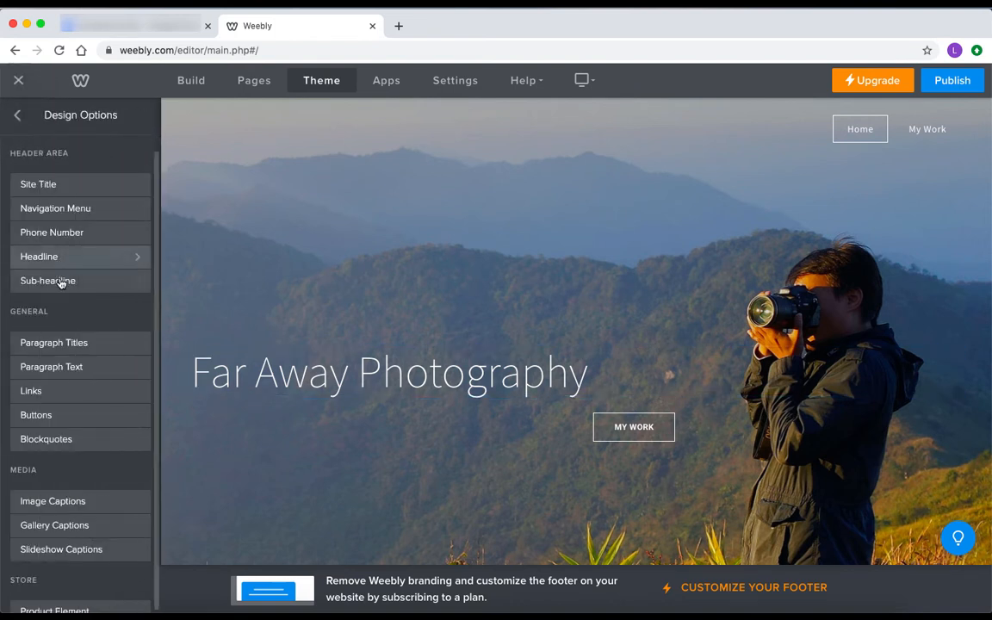
left_click(45, 417)
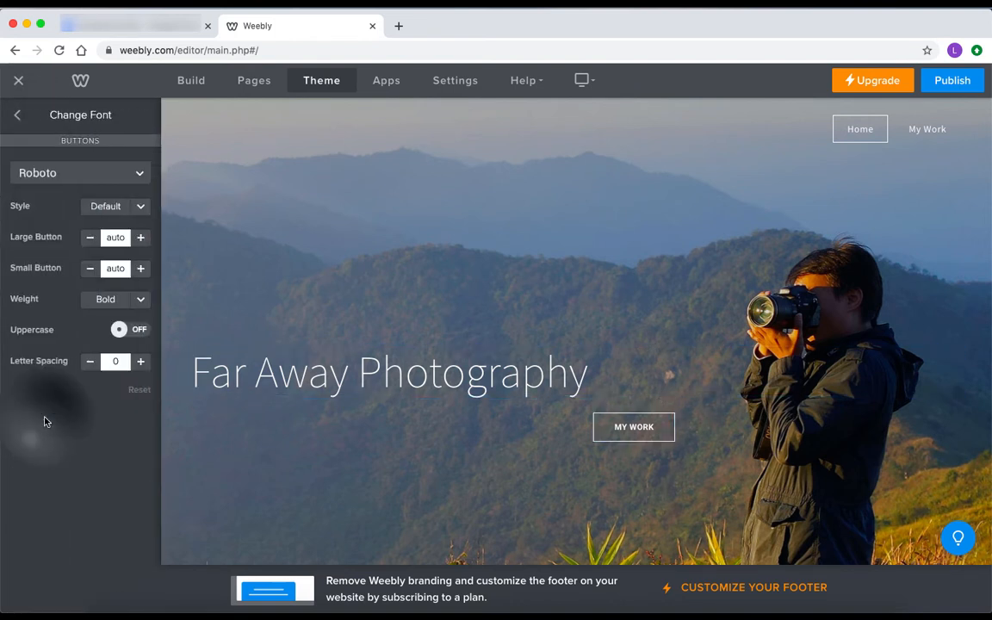
left_click(90, 173)
scroll(89, 461, "down", 10)
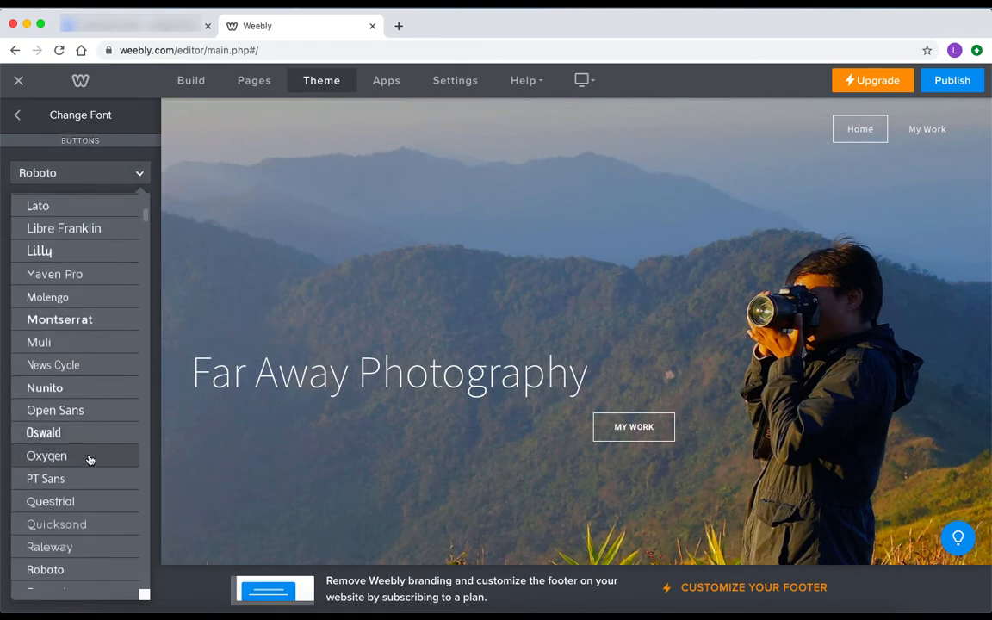
left_click(73, 515)
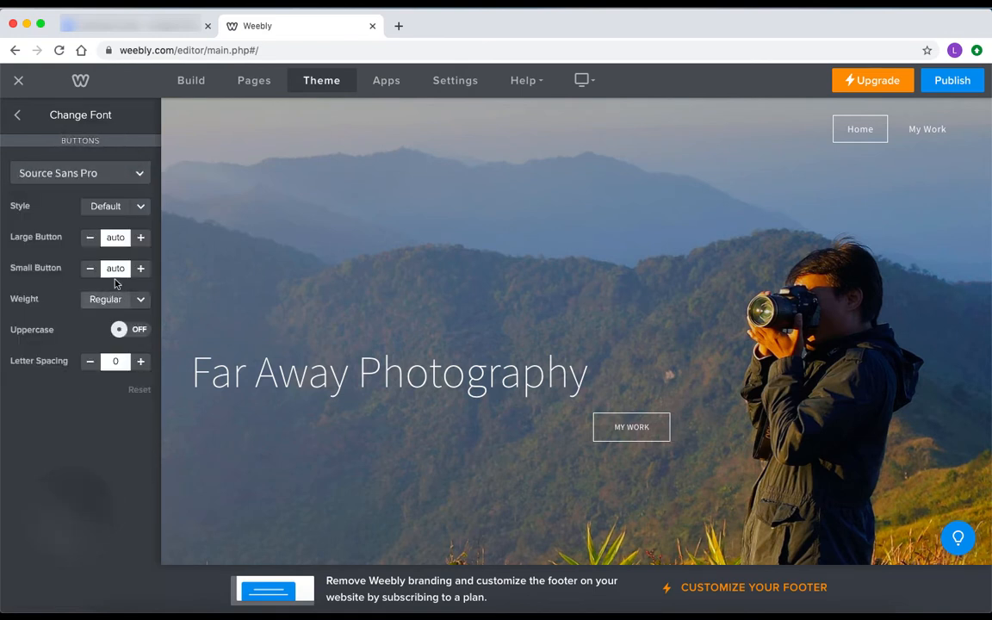
left_click(141, 238)
left_click(140, 238)
left_click(141, 238)
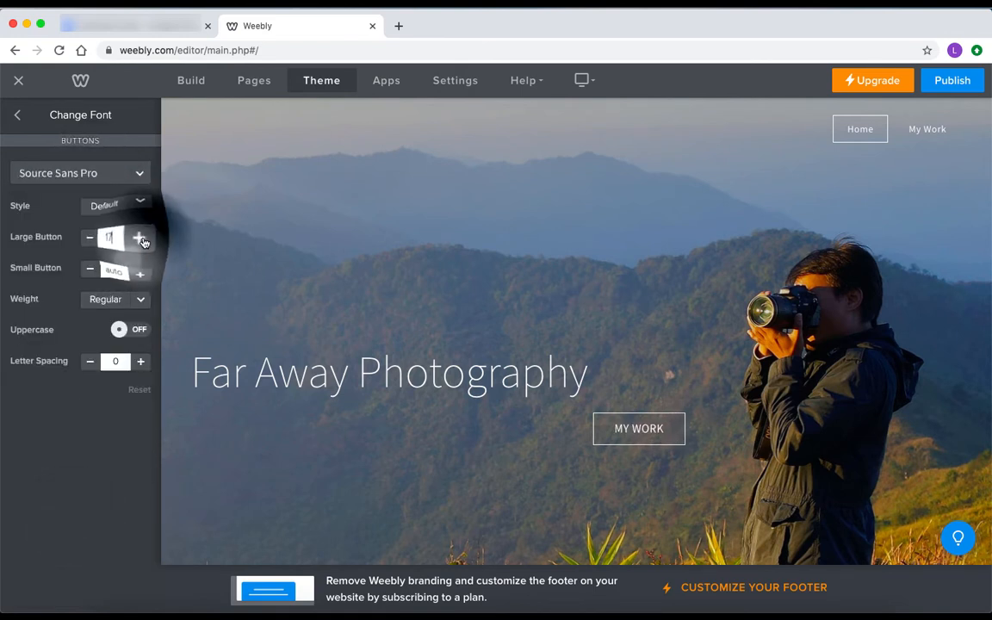
left_click(121, 329)
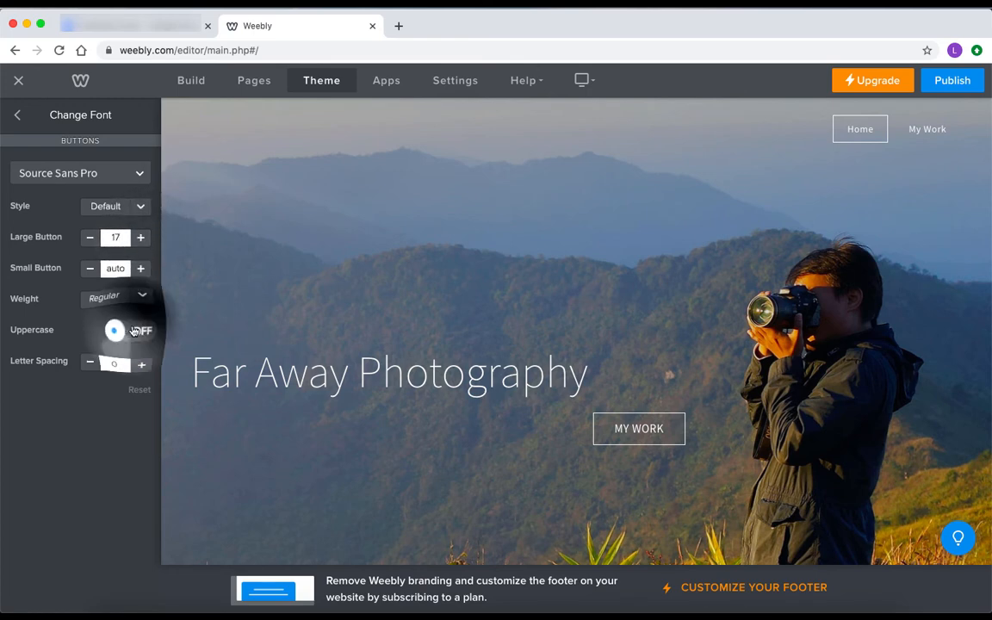
left_click(120, 328)
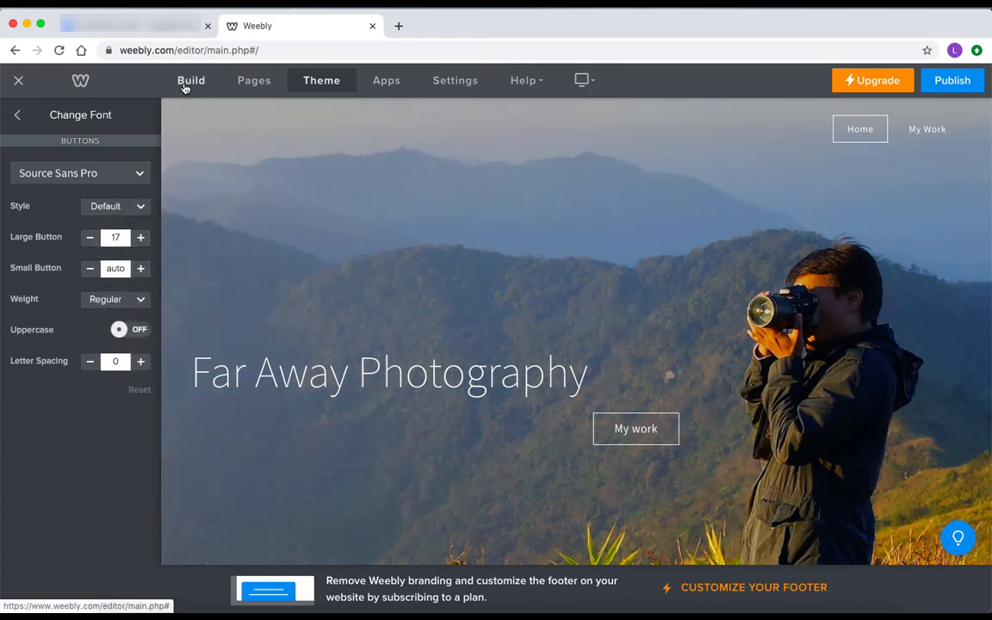
Shift the My work button left and insert a spacer above the Far Away Photography title
left_click(189, 81)
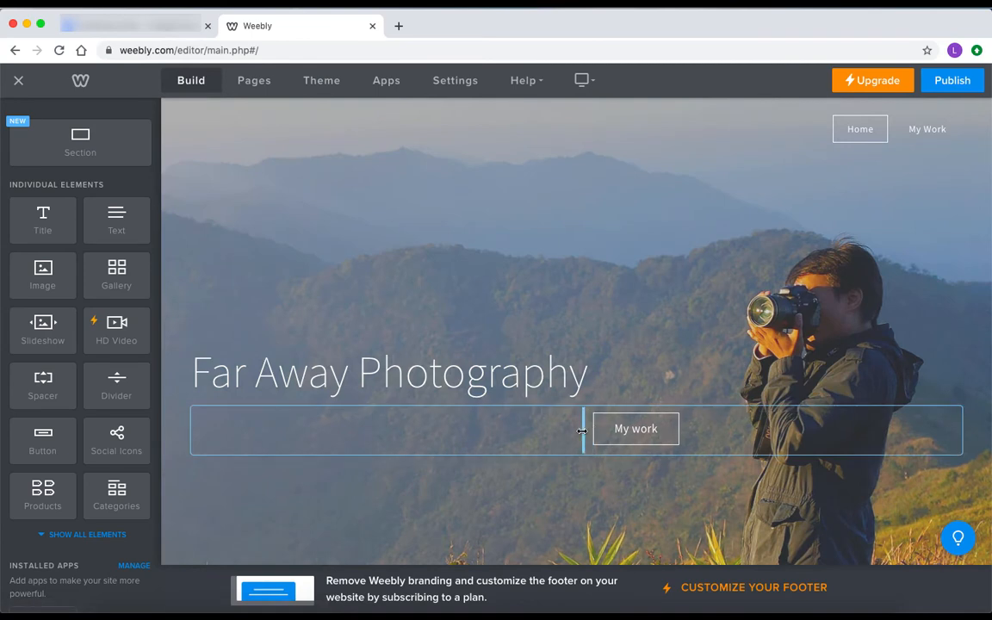
left_click_drag(584, 427, 489, 428)
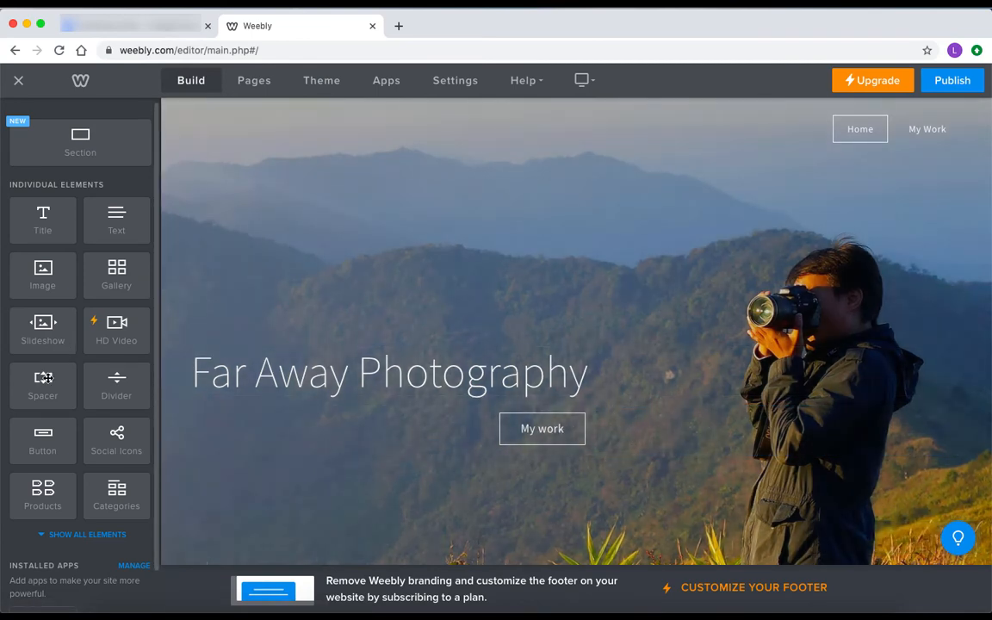
left_click_drag(43, 377, 521, 400)
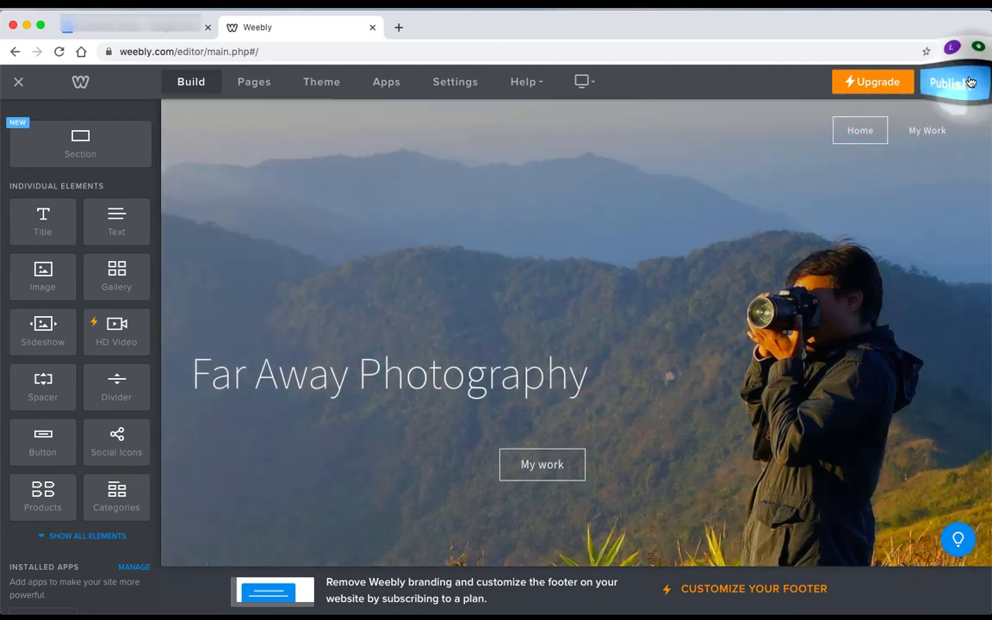
Publish the site, view it live at farawayphotos.weebly.com, and return to the editor
left_click(963, 82)
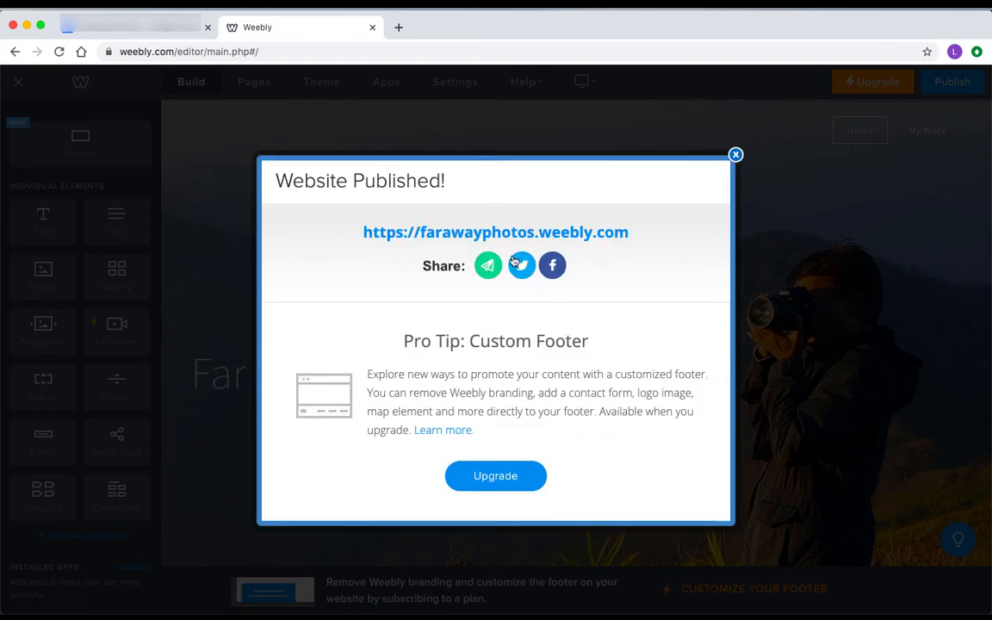
left_click(522, 231)
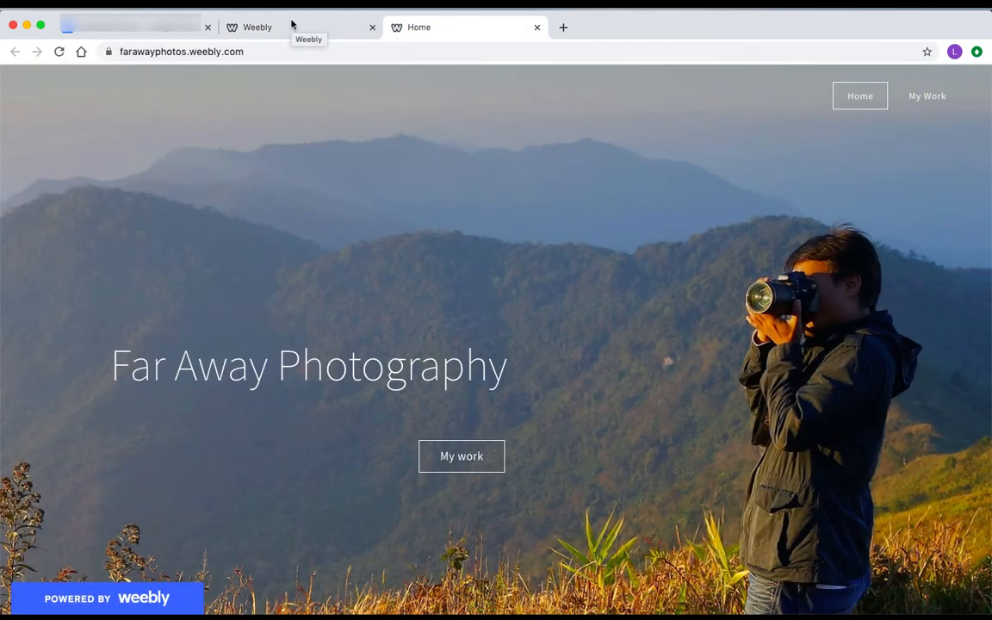
left_click(291, 24)
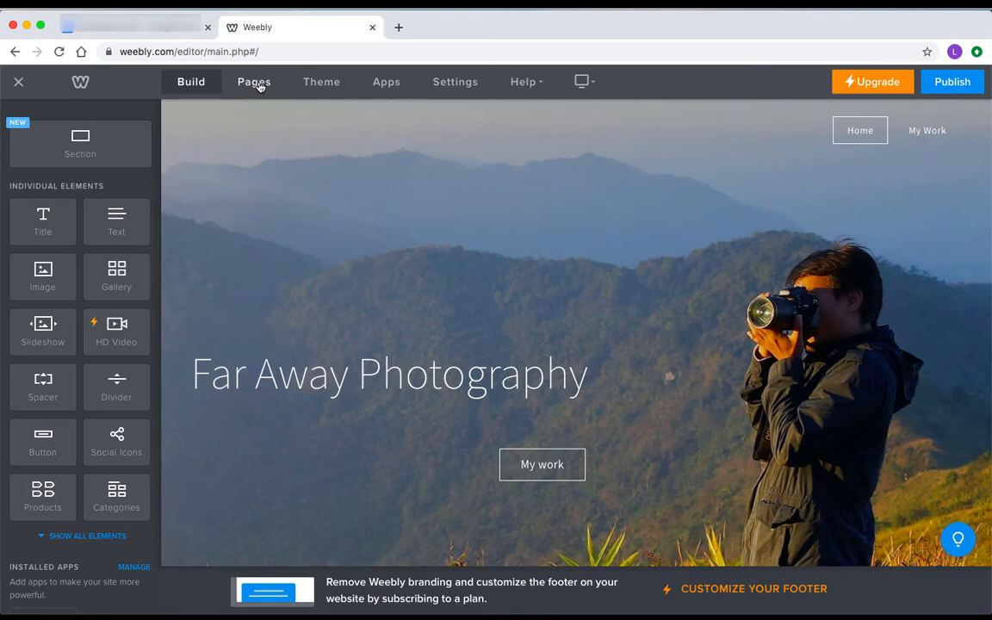
Set the My Work page's header type to No Header
left_click(259, 86)
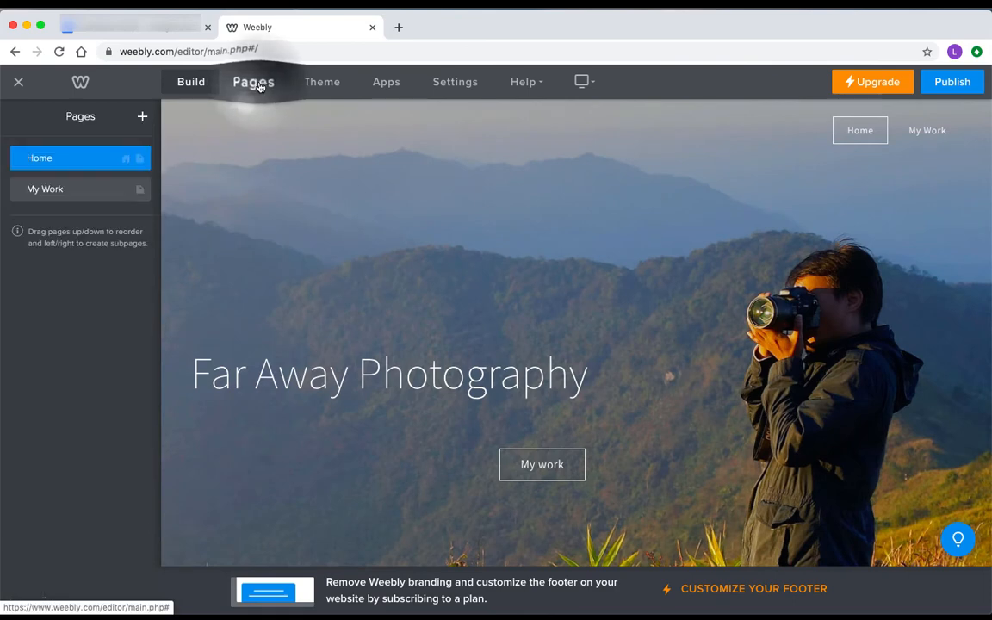
left_click(88, 189)
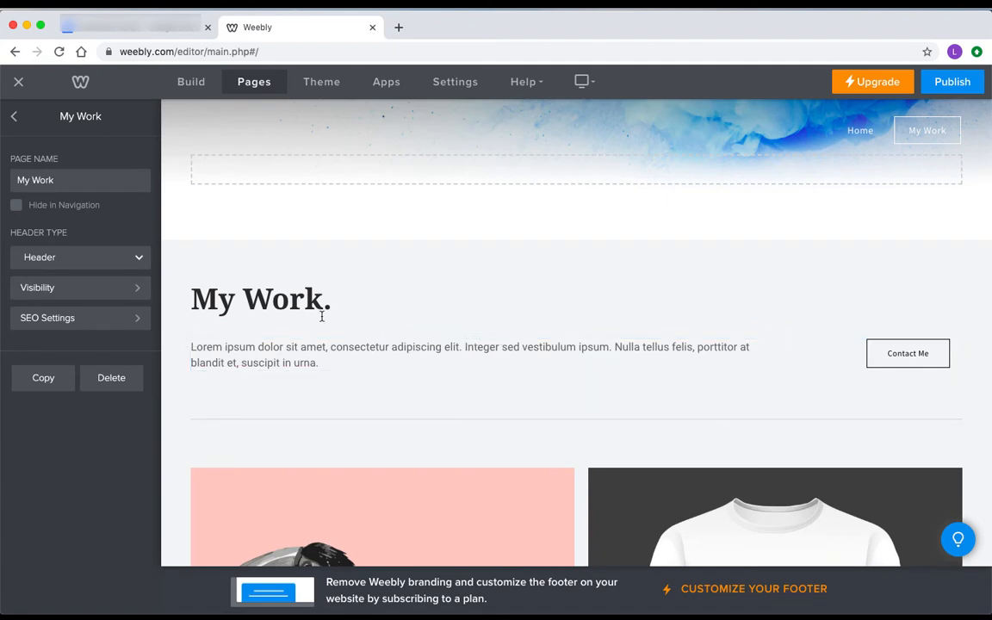
left_click(122, 262)
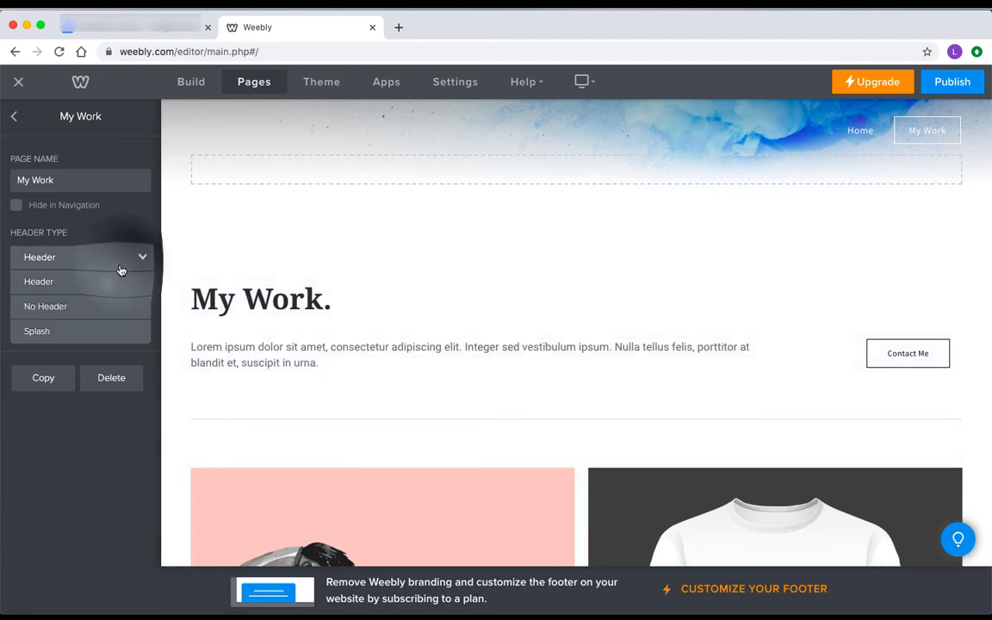
left_click(99, 306)
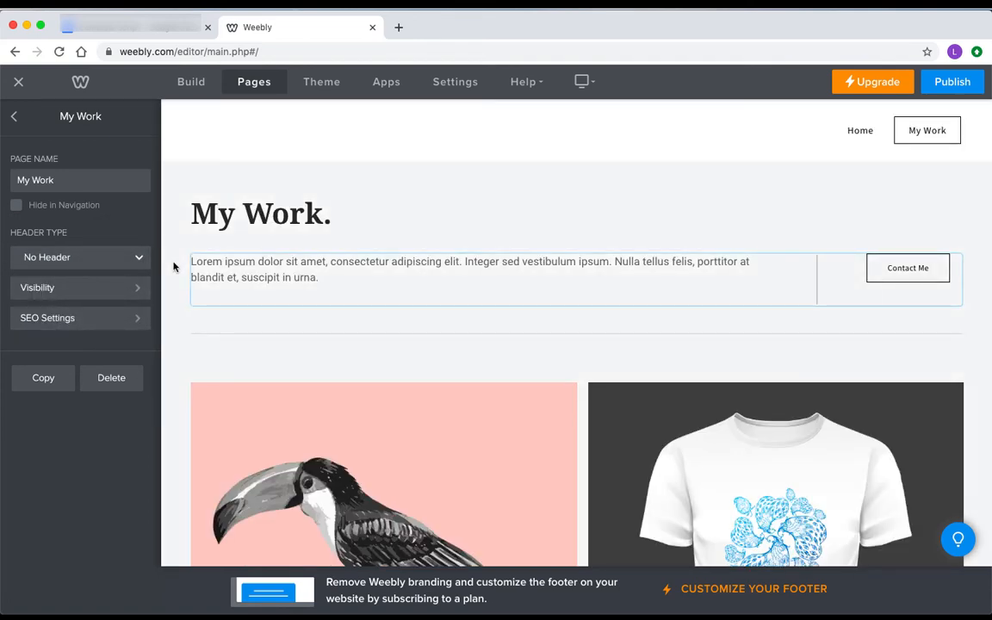
Delete the My Work page's sample content section
left_click(217, 171)
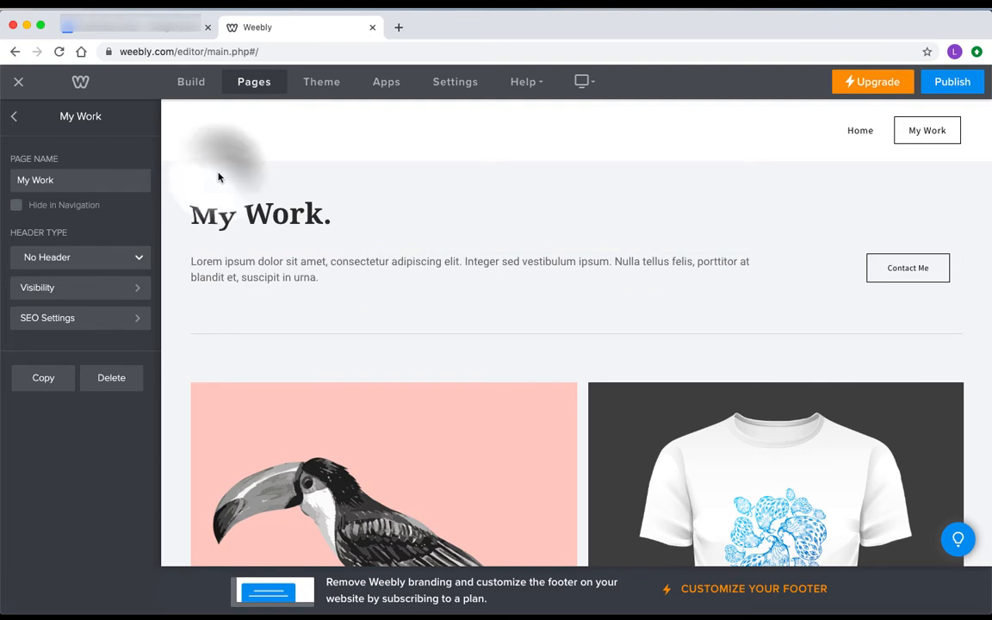
left_click(655, 135)
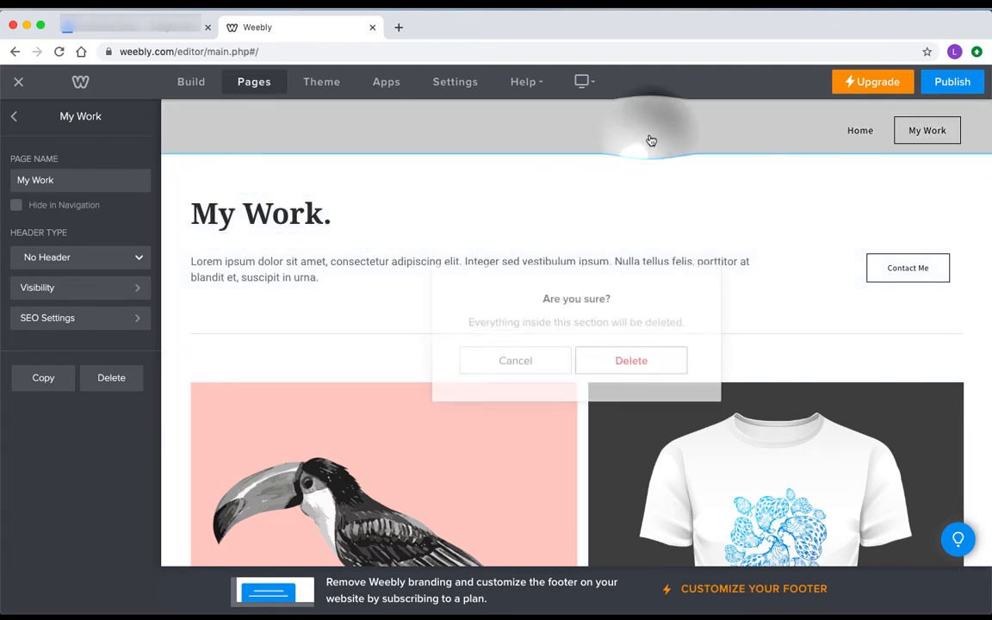
left_click(631, 354)
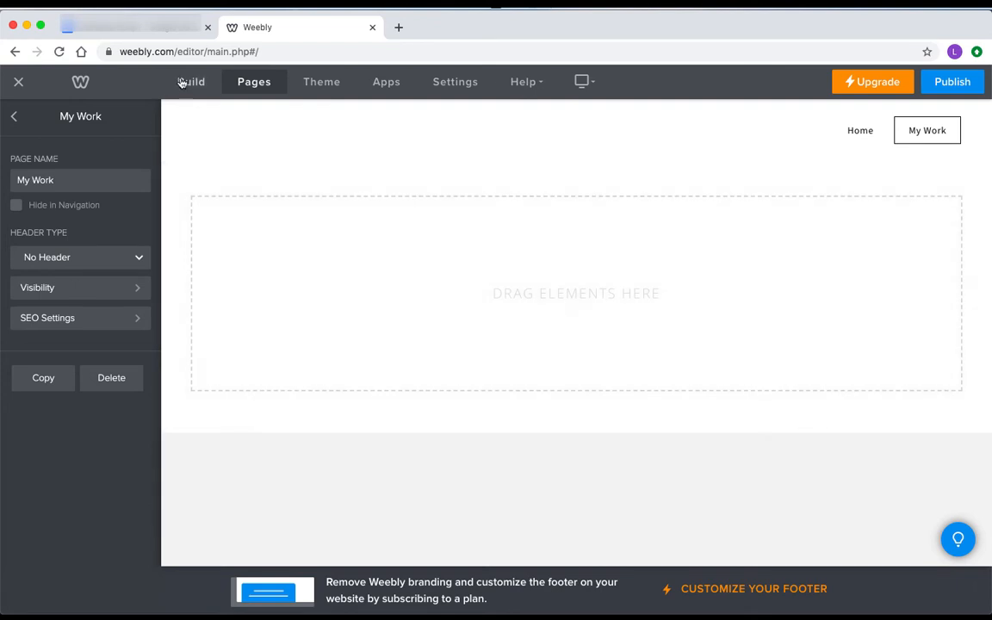
left_click(190, 81)
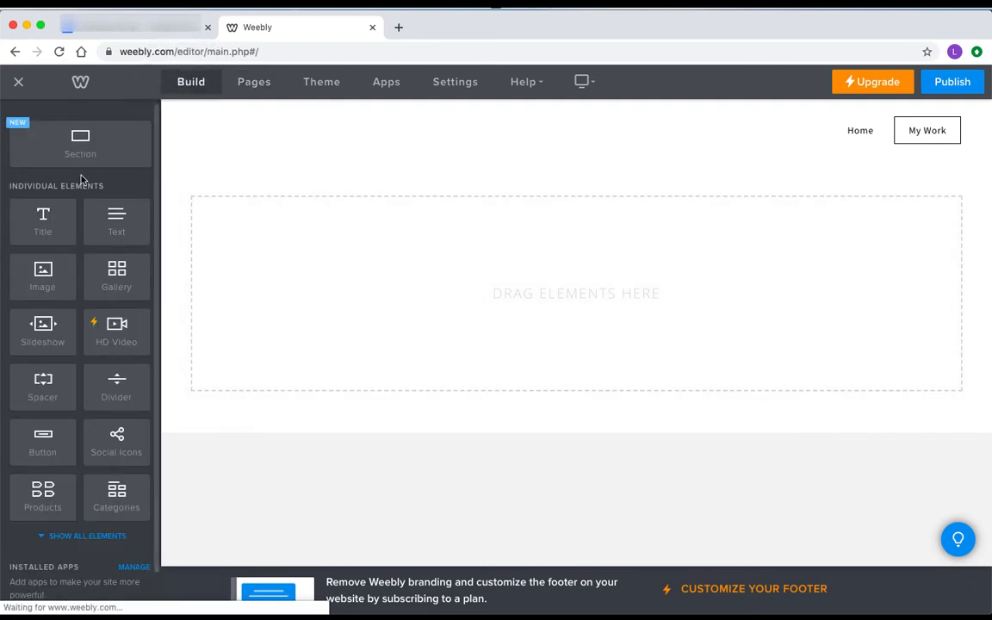
Add an enlarged 'Far Away Photography' title with a divider beneath it
left_click_drag(42, 217, 551, 219)
left_click(549, 215)
type("Far Away Photography")
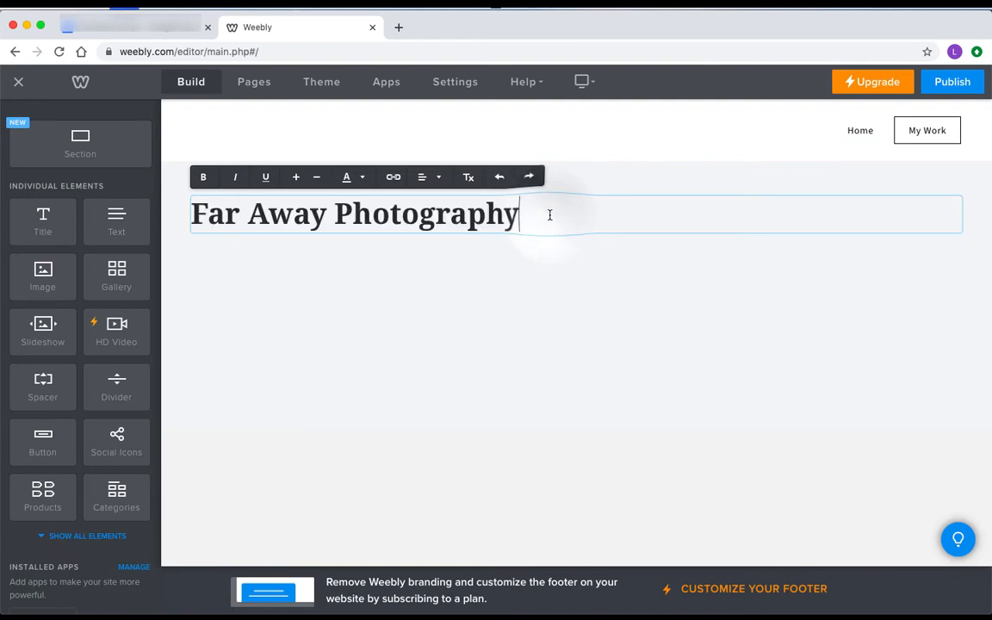
key("super+a")
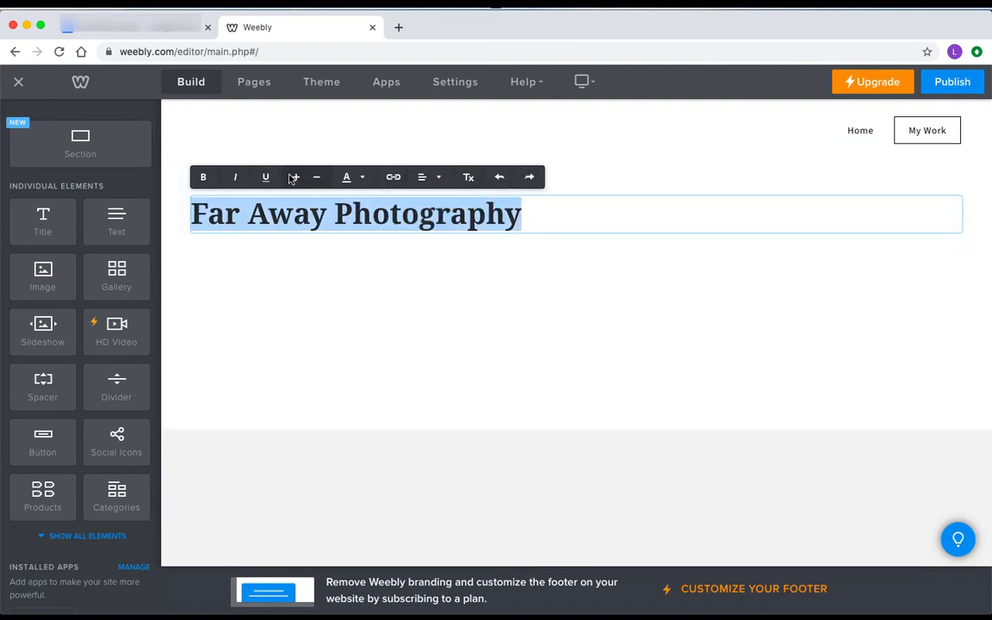
left_click(296, 177)
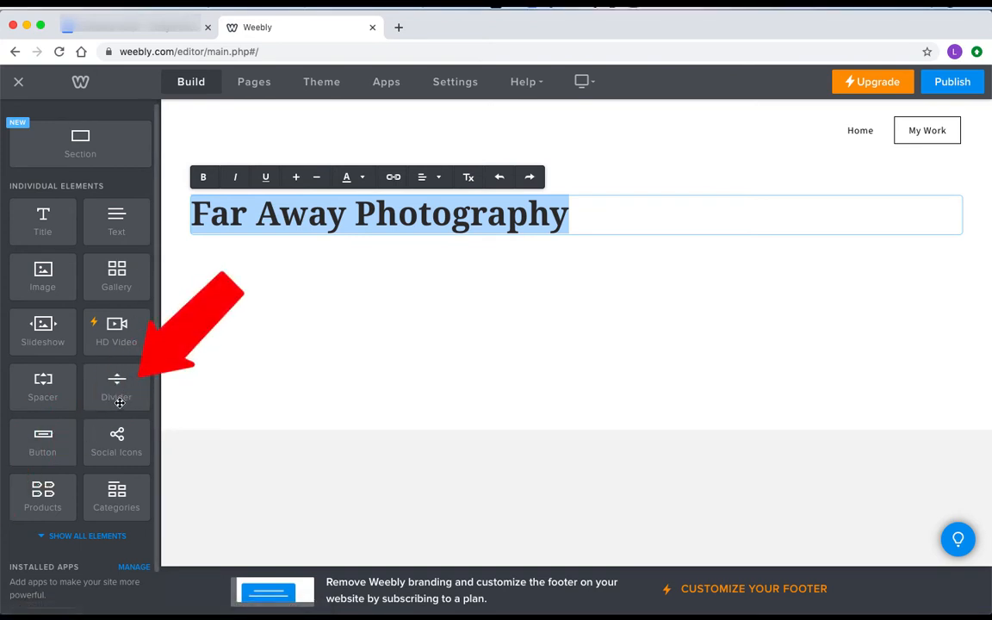
mouse_move(119, 402)
left_mouse_down()
mouse_move(406, 290)
mouse_move(482, 271)
left_mouse_up()
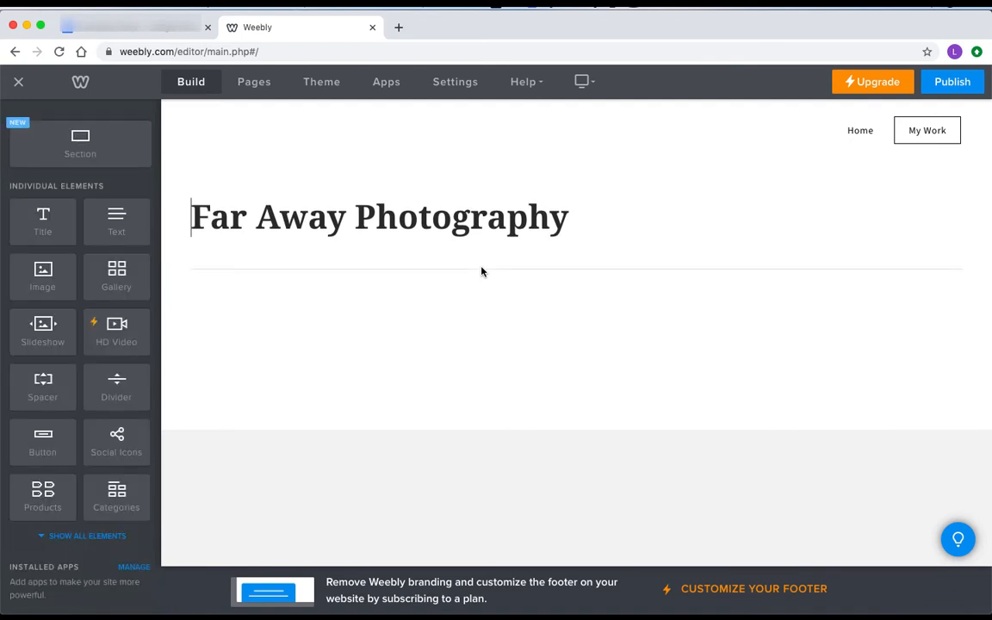
key("super+shift+b")
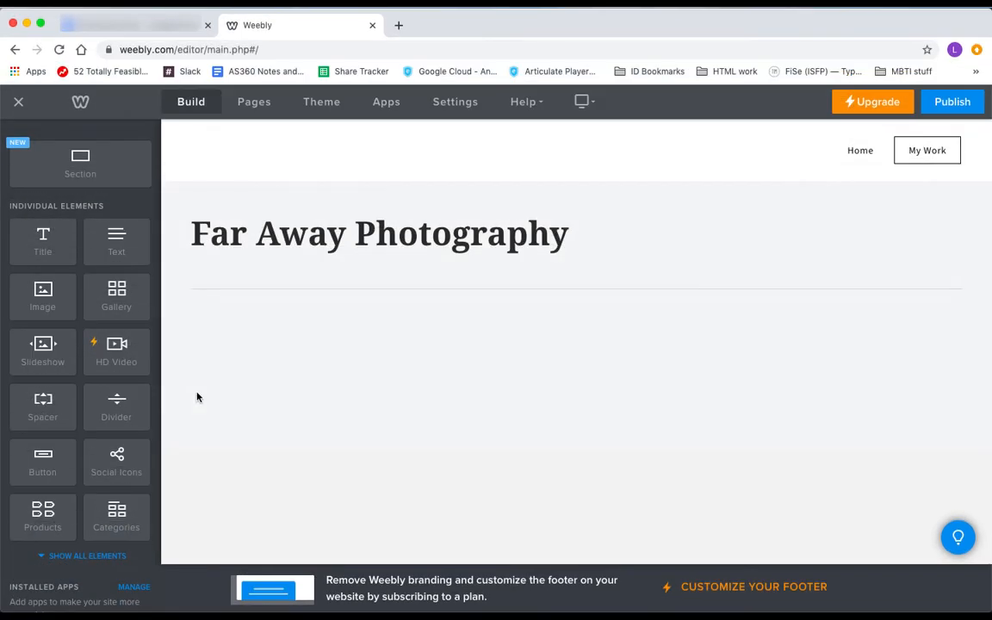
Add centred 'Weddings' and 'Moments' titles with a divider between them
left_click_drag(43, 237, 276, 332)
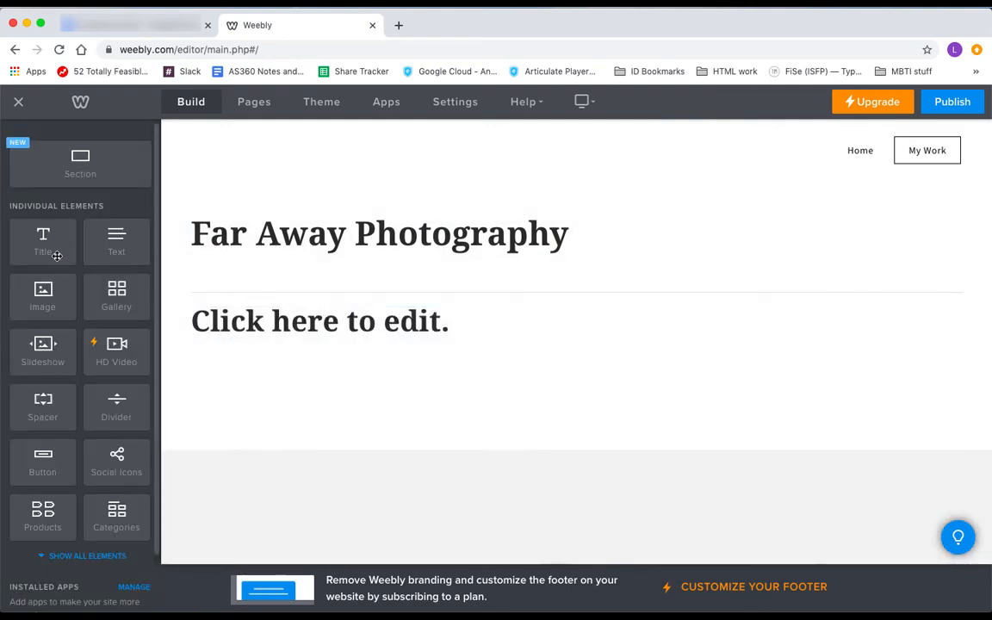
left_click_drag(57, 256, 301, 332)
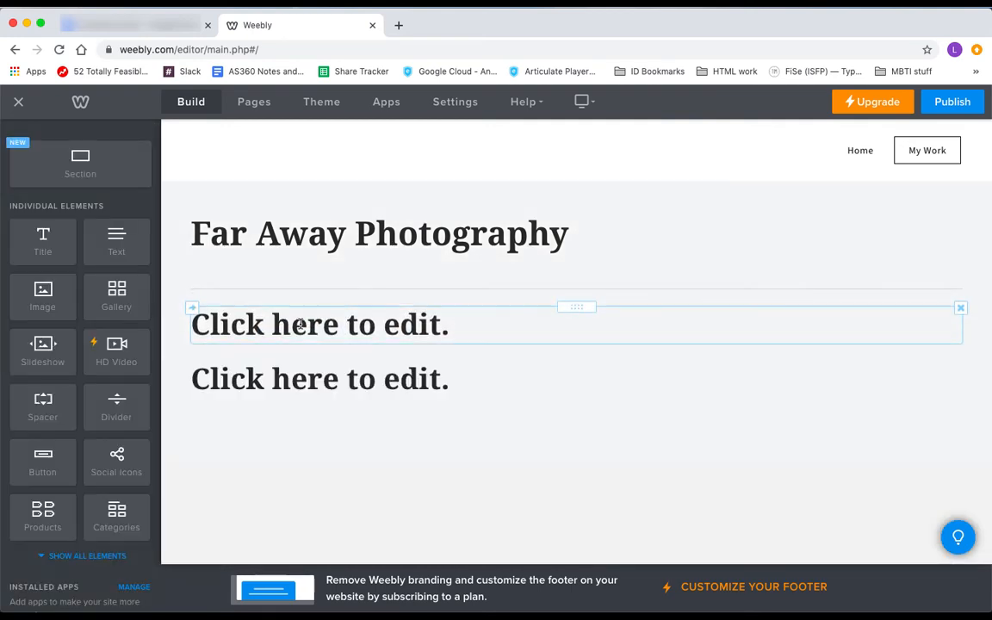
left_click(300, 324)
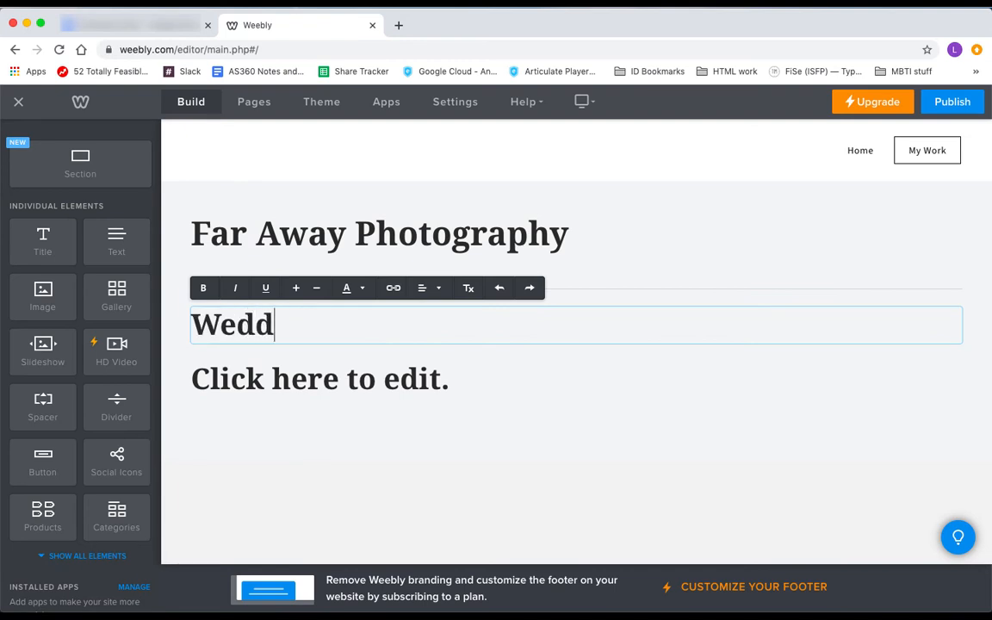
type("Weddings")
left_click(439, 287)
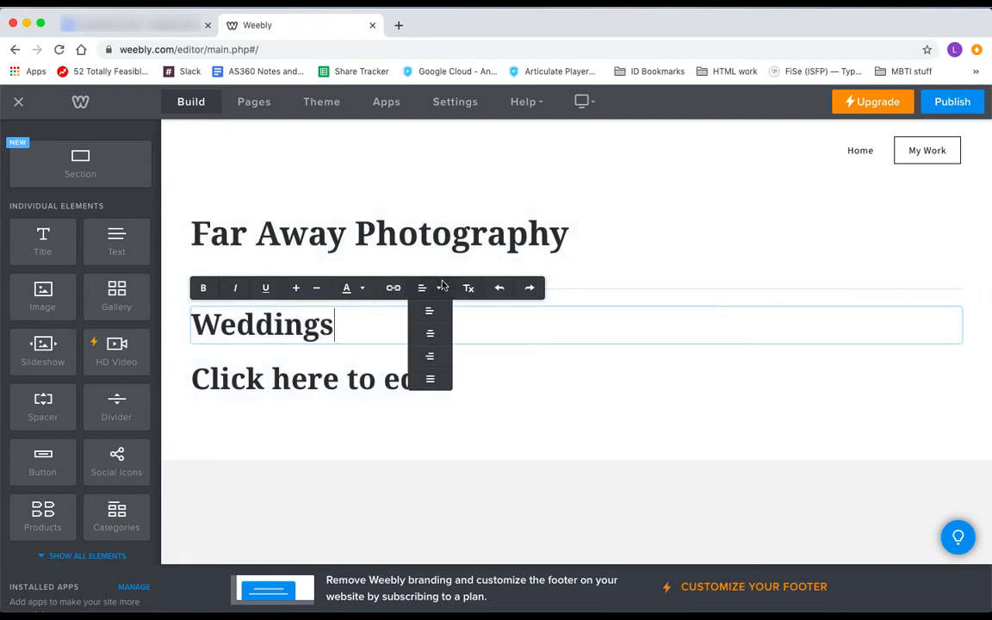
left_click(429, 333)
left_click(387, 375)
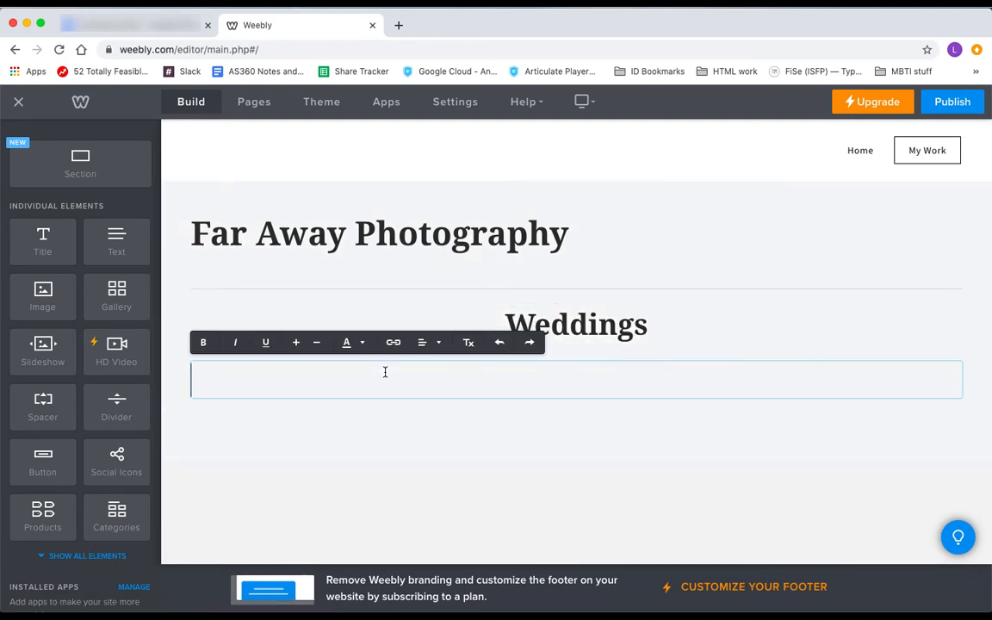
type("Moments")
left_click(438, 341)
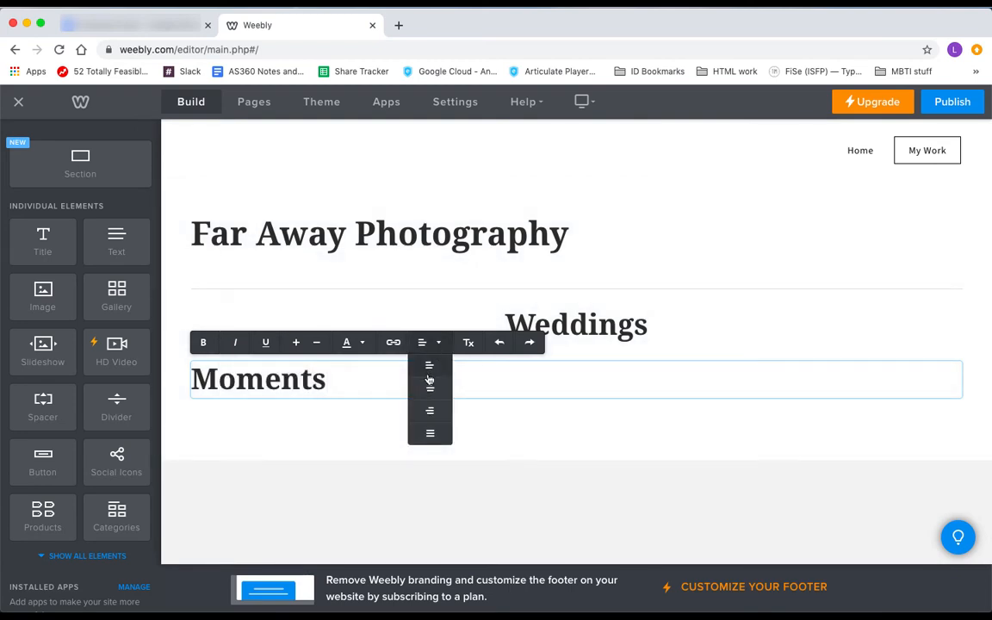
left_click(425, 382)
left_click_drag(116, 409, 581, 350)
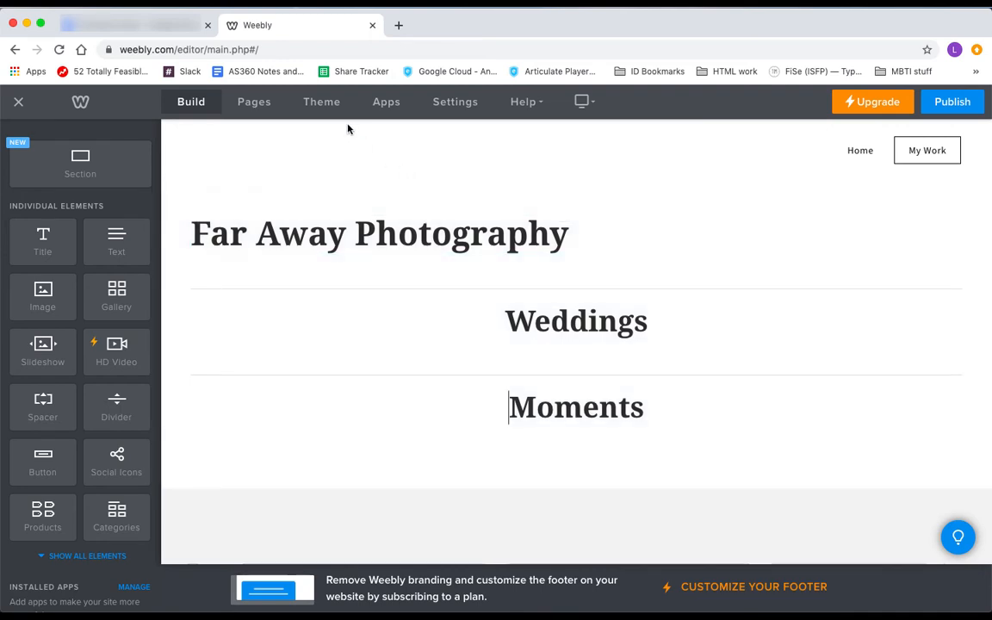
Switch the paragraph titles font to Source Sans Pro
left_click(322, 103)
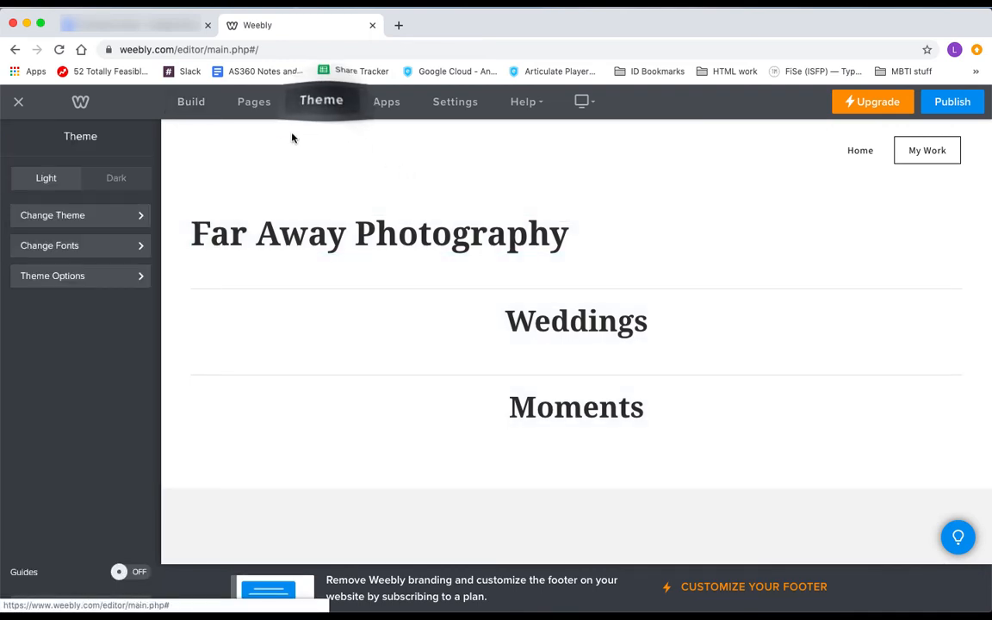
left_click(95, 246)
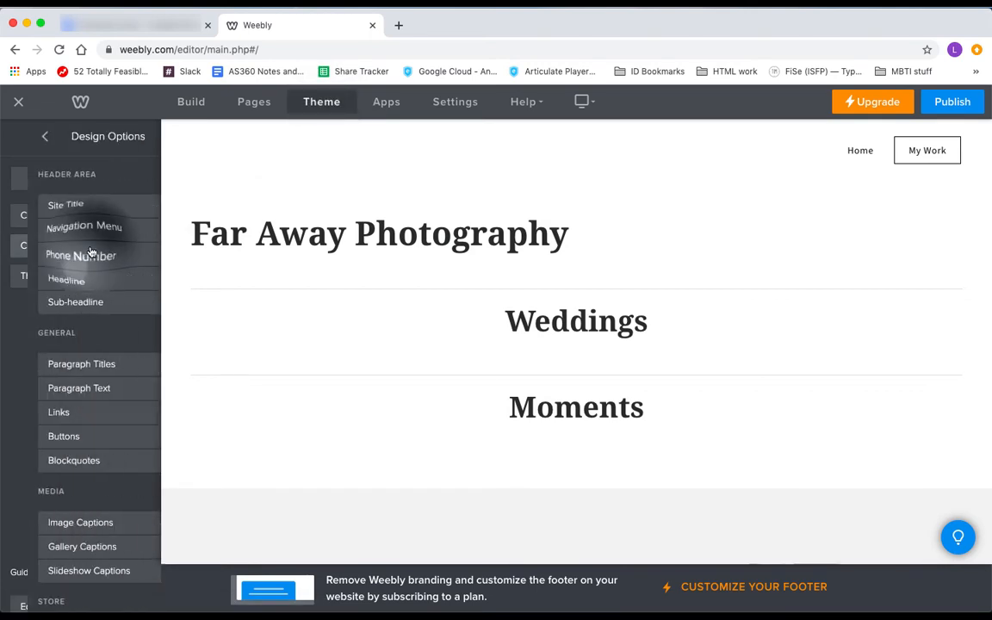
left_click(78, 366)
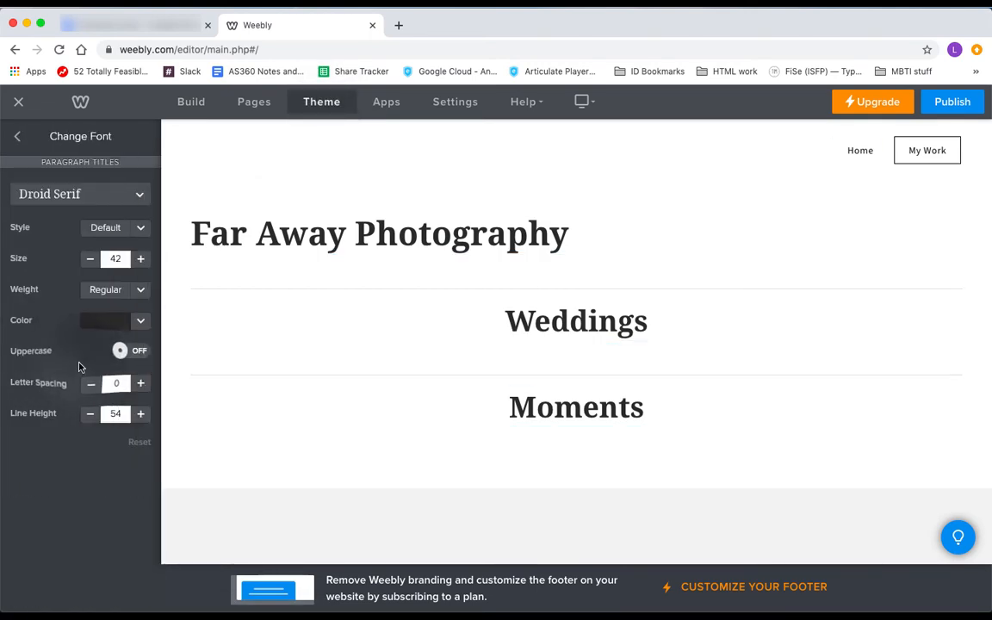
left_click(101, 196)
scroll(84, 313, "down", 10)
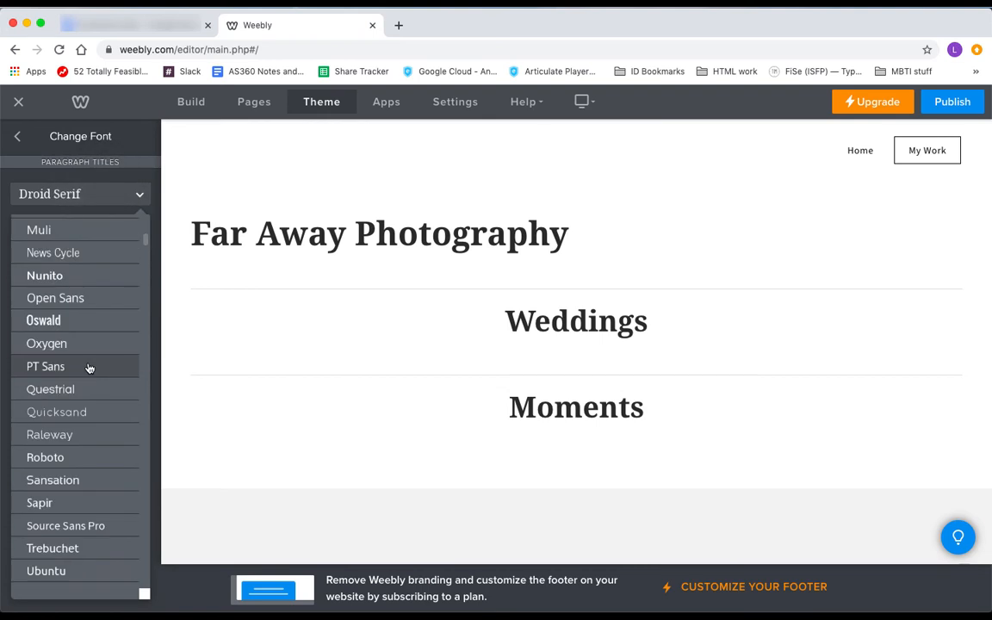
left_click(67, 526)
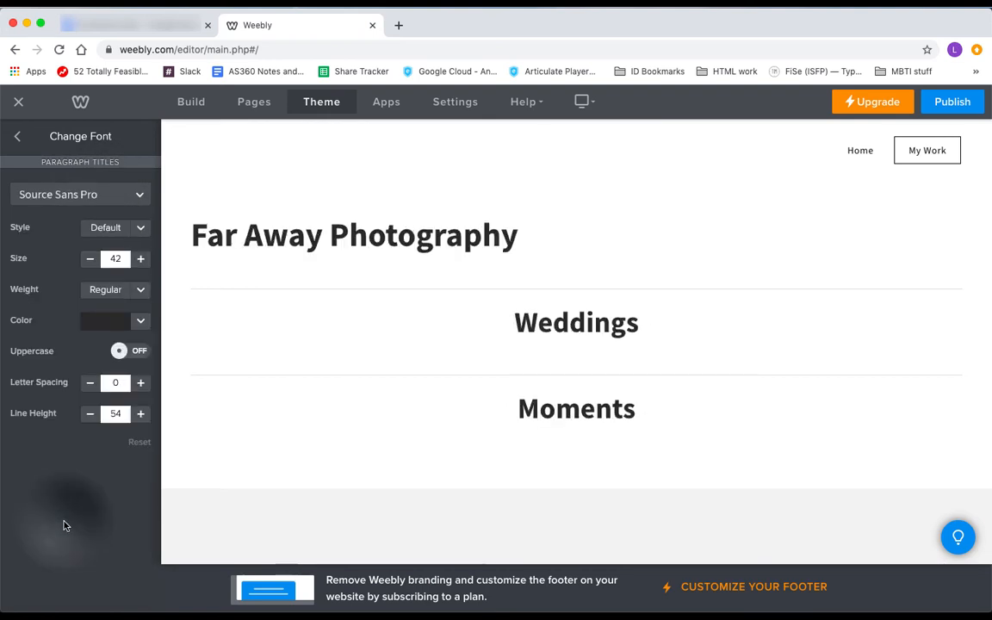
Keep the title weight at Regular, then add an image block below Weddings
left_click(117, 293)
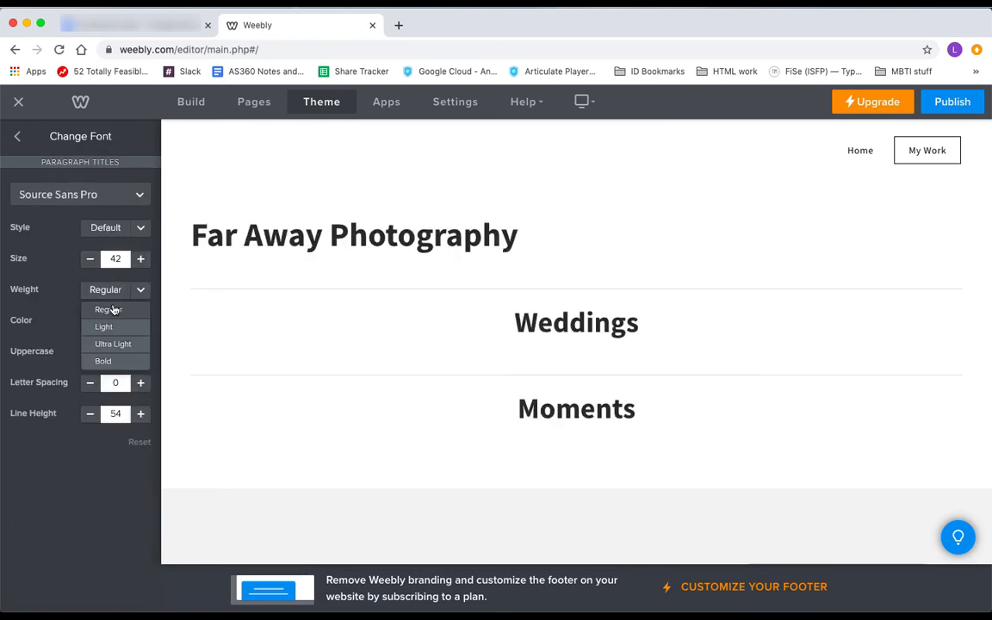
left_click(112, 310)
left_click(108, 289)
left_click(110, 327)
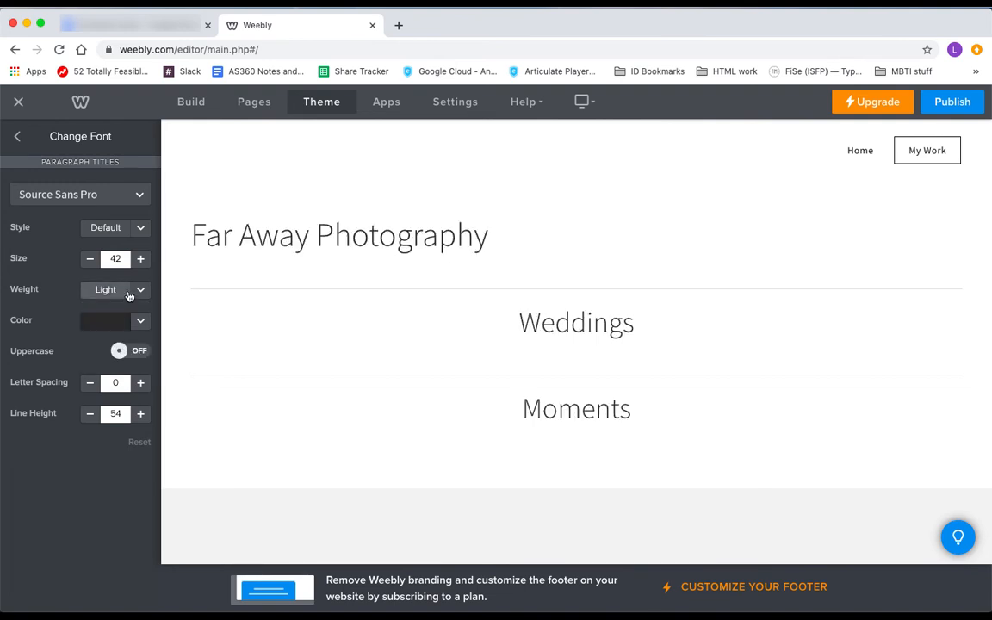
left_click(129, 296)
left_click(121, 309)
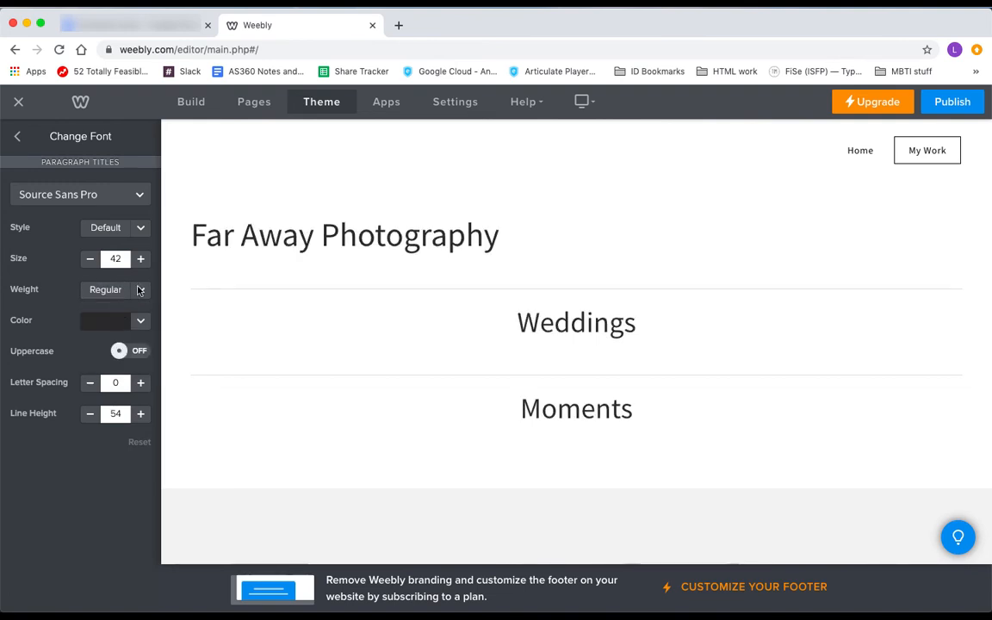
left_click(192, 102)
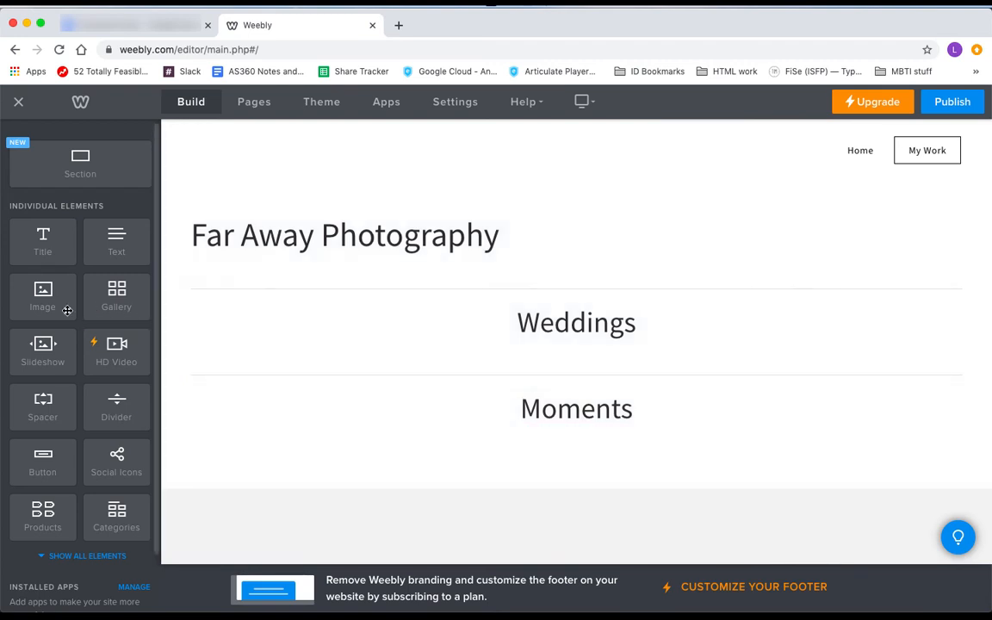
left_click_drag(55, 305, 558, 348)
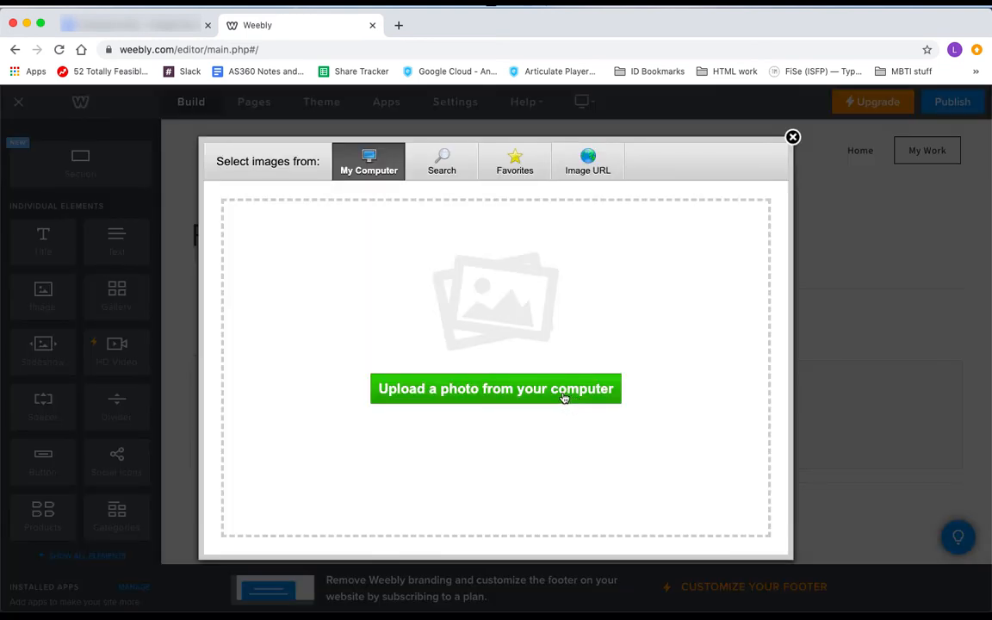
Upload Wedding Heart.jpg into the image block
left_click(564, 397)
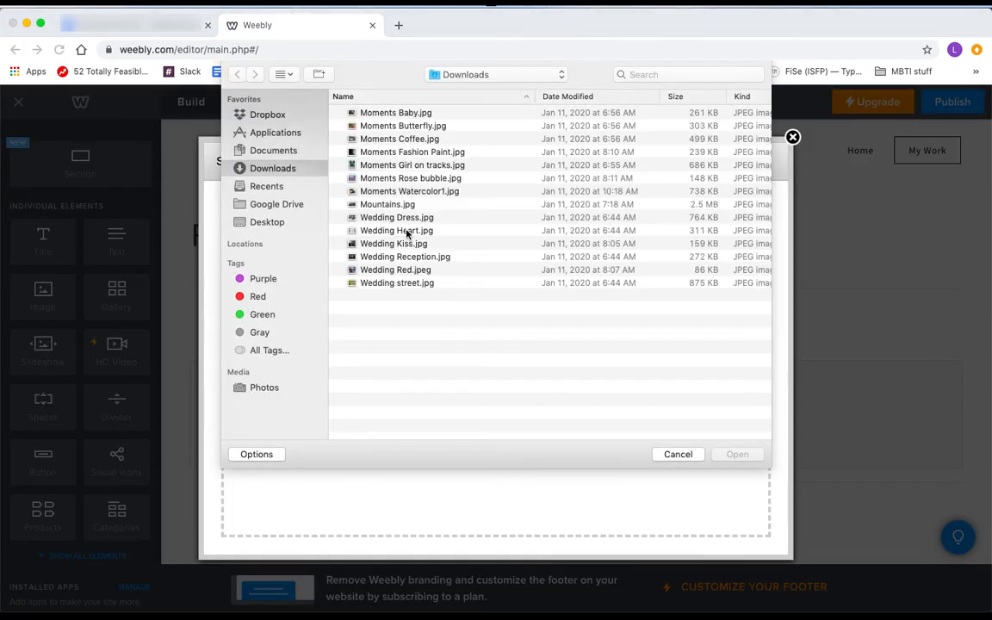
double_click(408, 231)
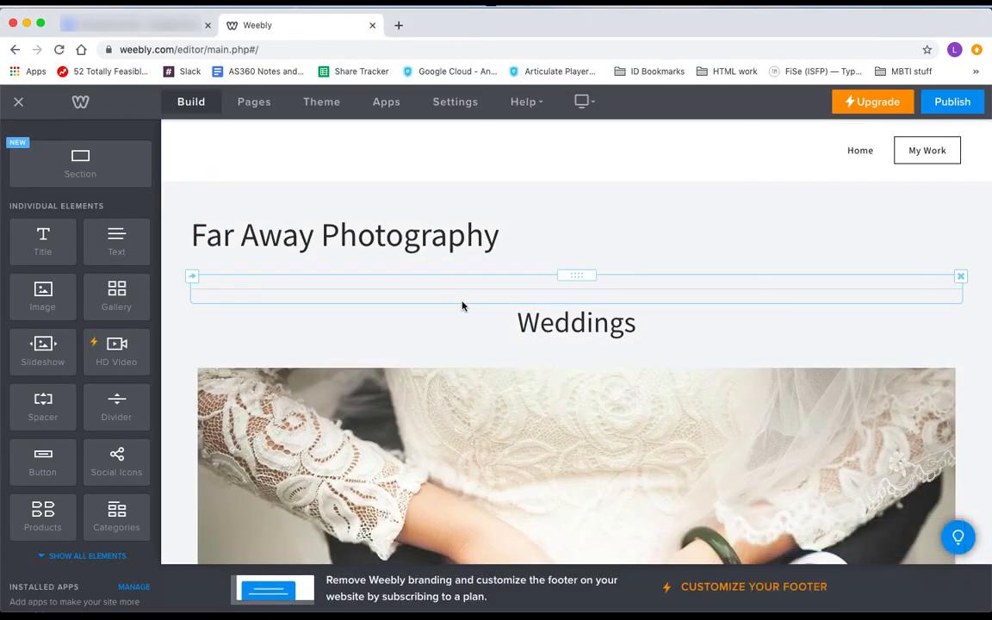
scroll(521, 360, "down", 5)
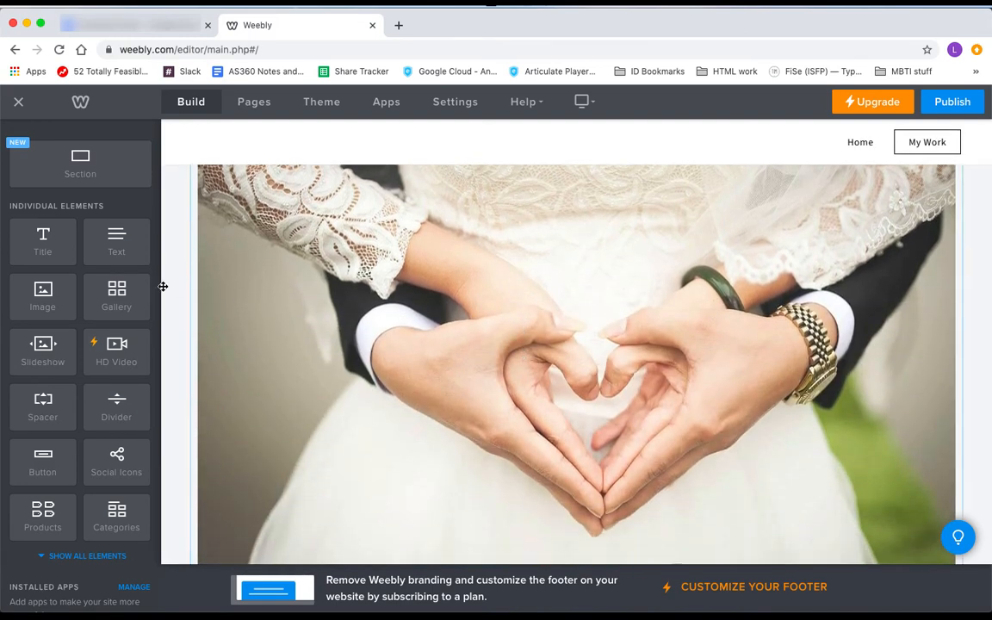
Add a second image beside it with Wedding Kiss.jpg
left_click_drag(42, 295, 207, 282)
left_click(384, 208)
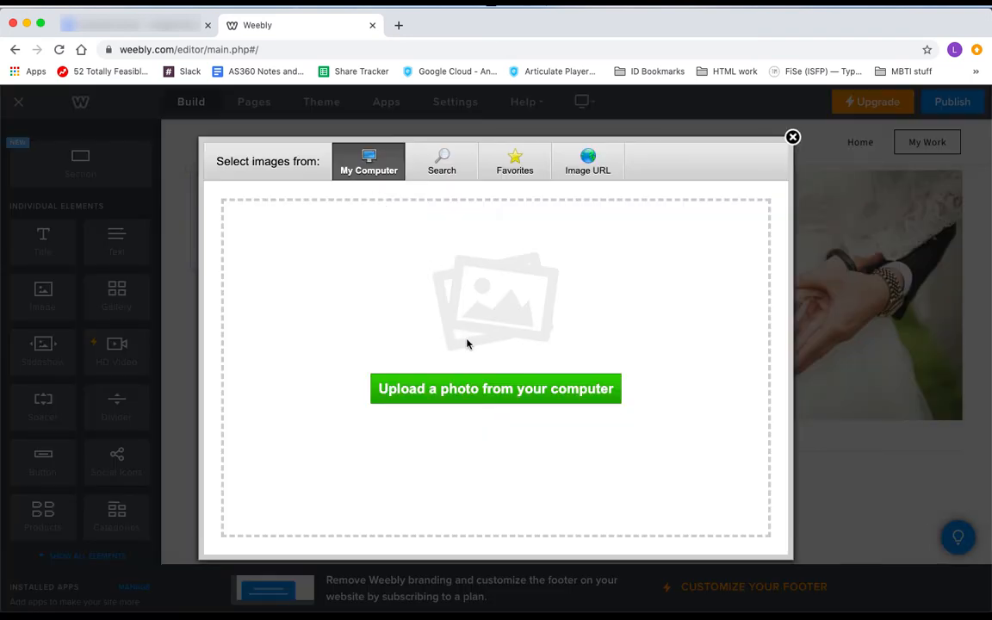
left_click(466, 388)
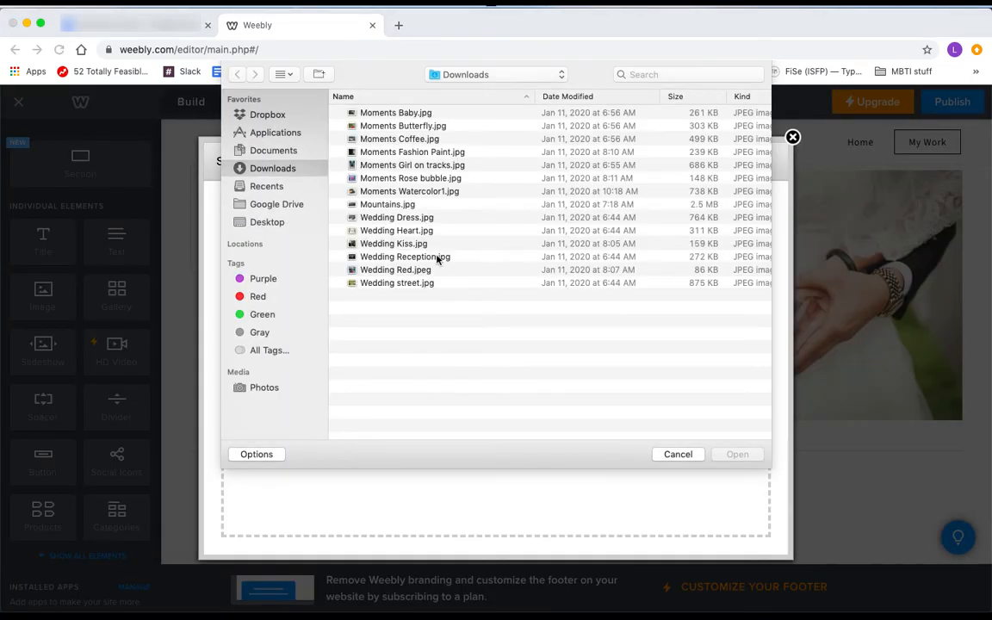
left_click(414, 246)
double_click(414, 247)
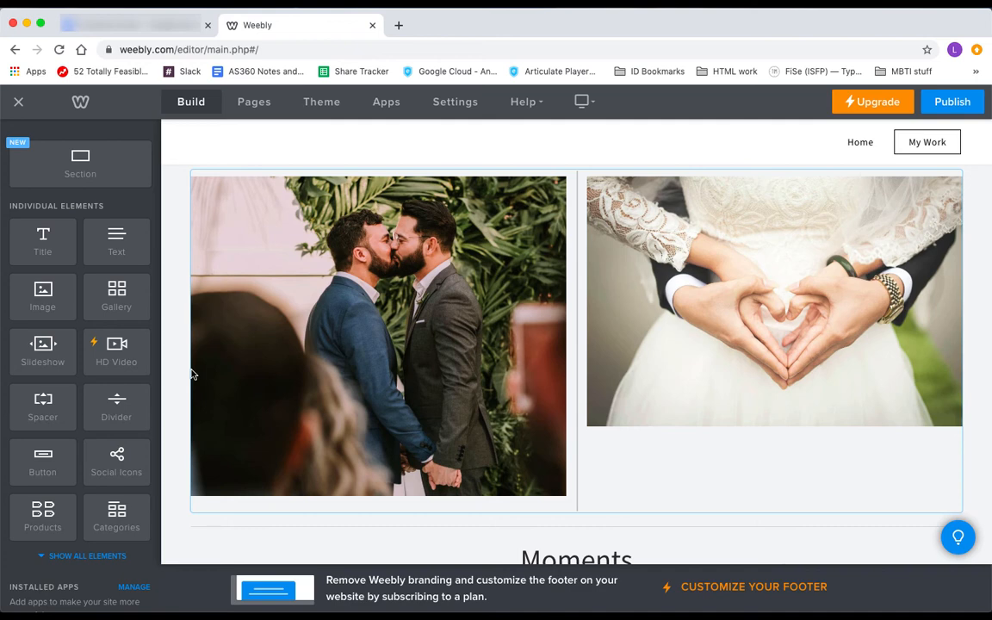
Add a gallery block under the Weddings title
scroll(193, 373, "up", 1)
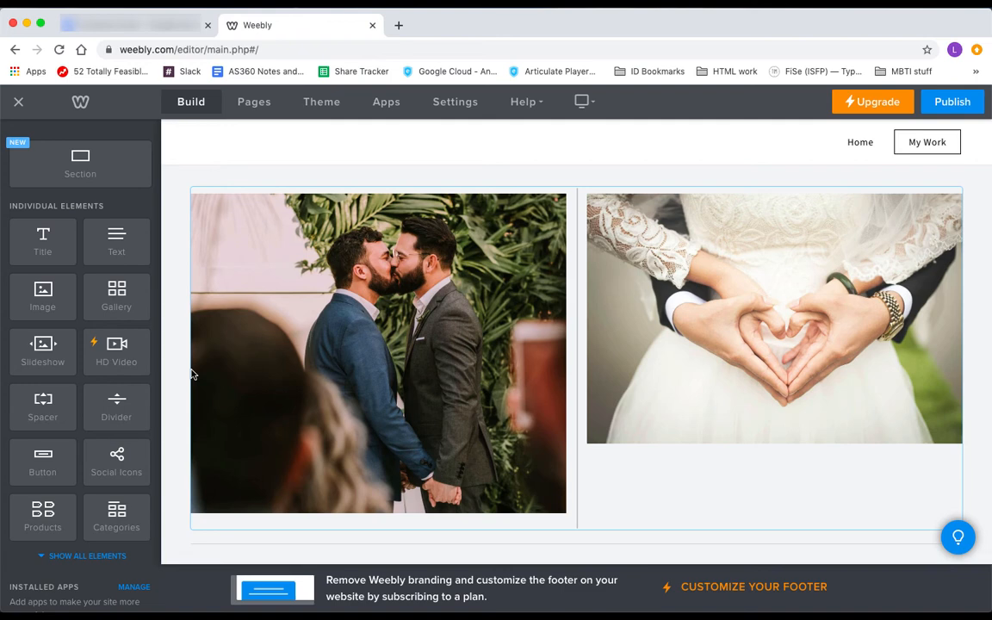
scroll(191, 375, "up", 3)
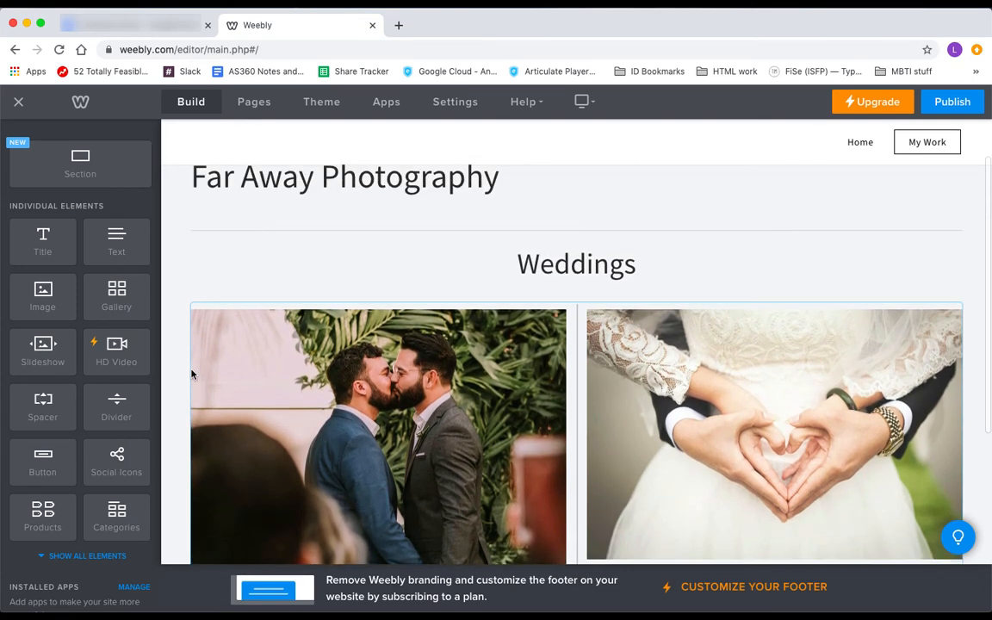
mouse_move(122, 298)
left_mouse_down()
mouse_move(287, 274)
mouse_move(522, 286)
left_mouse_up()
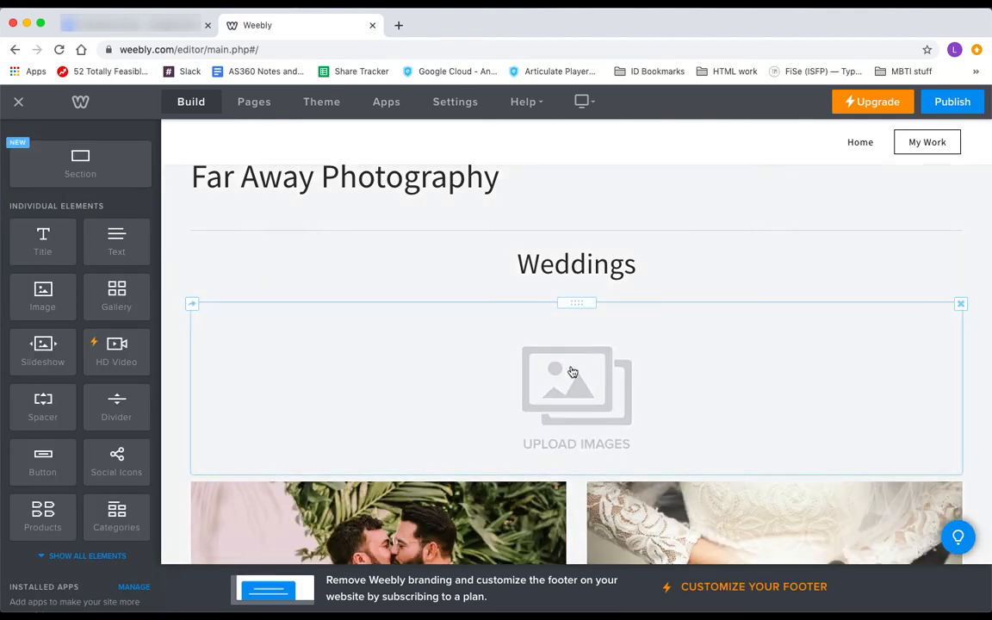
Upload the six wedding photos, Wedding Dress.jpg through Wedding street.jpg, into the gallery
left_click(573, 372)
left_click(525, 431)
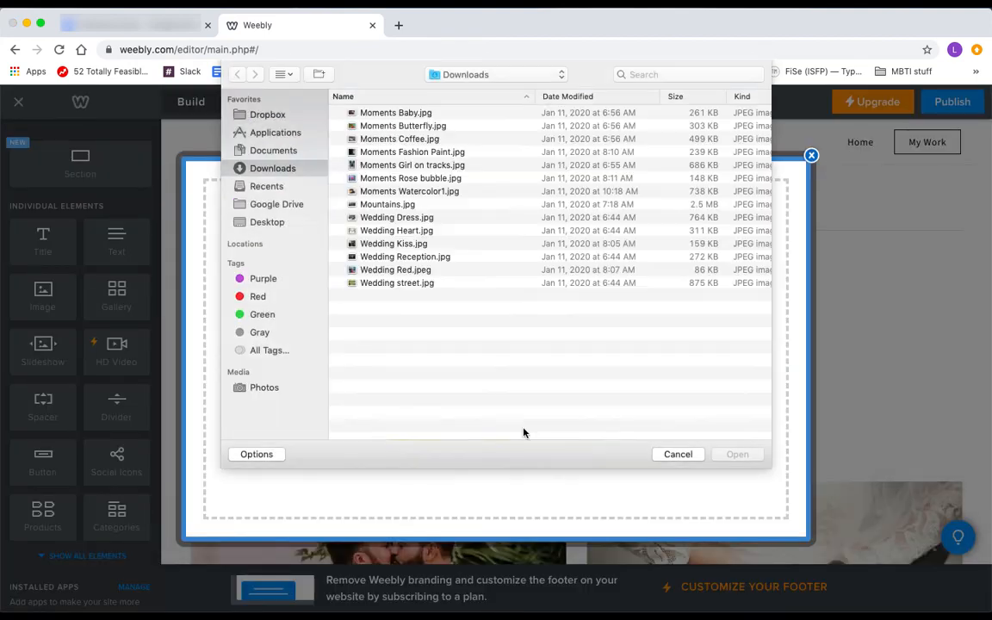
left_click(424, 219)
left_click(403, 285, "shift")
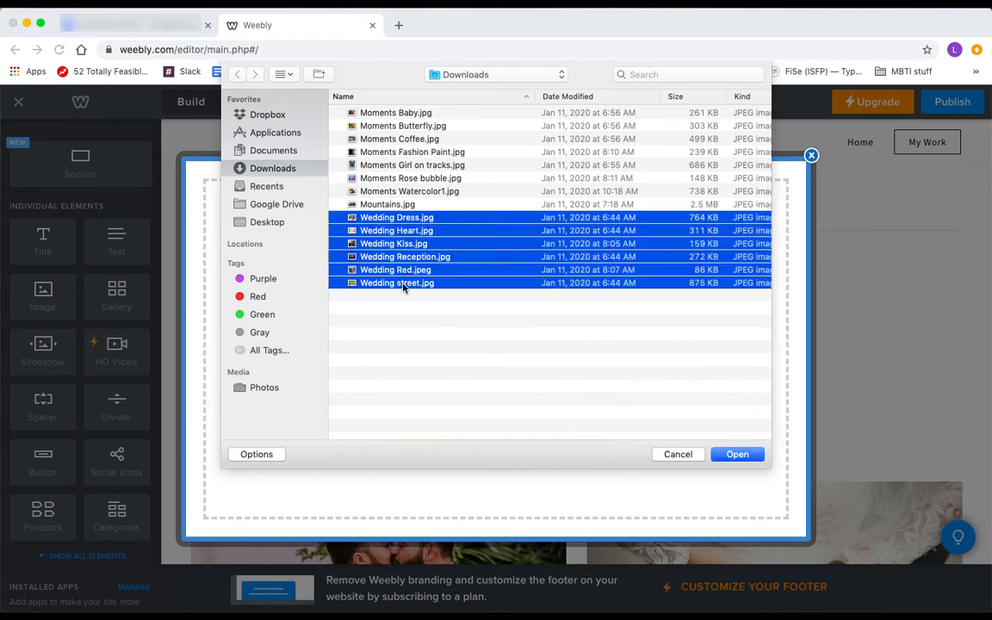
left_click(738, 455)
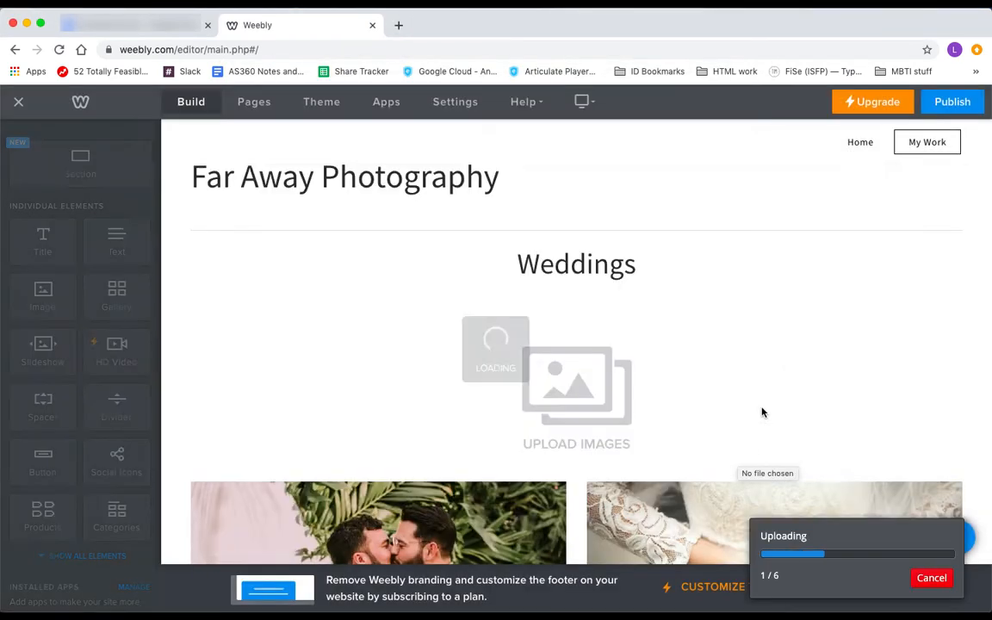
Delete the separate kissing-couple and heart-hands images
scroll(762, 412, "down", 2)
scroll(686, 366, "down", 3)
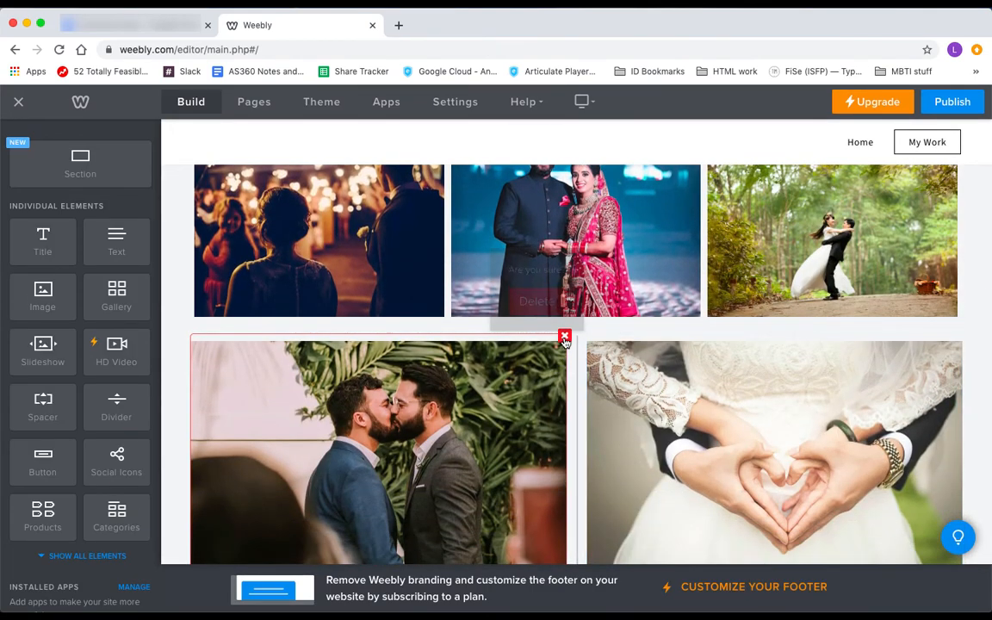
left_click(564, 339)
left_click(533, 294)
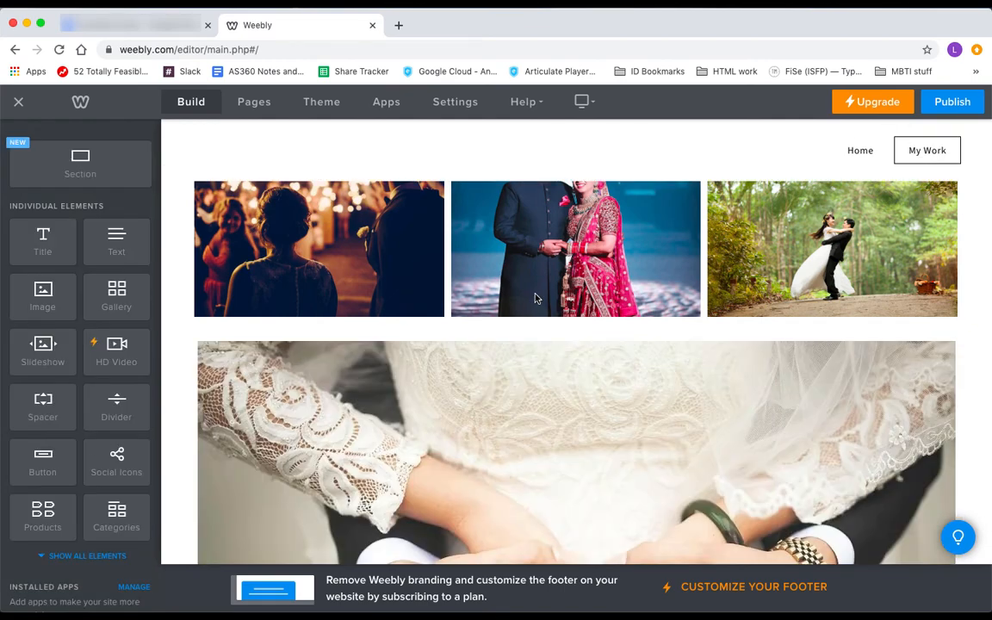
left_click(961, 337)
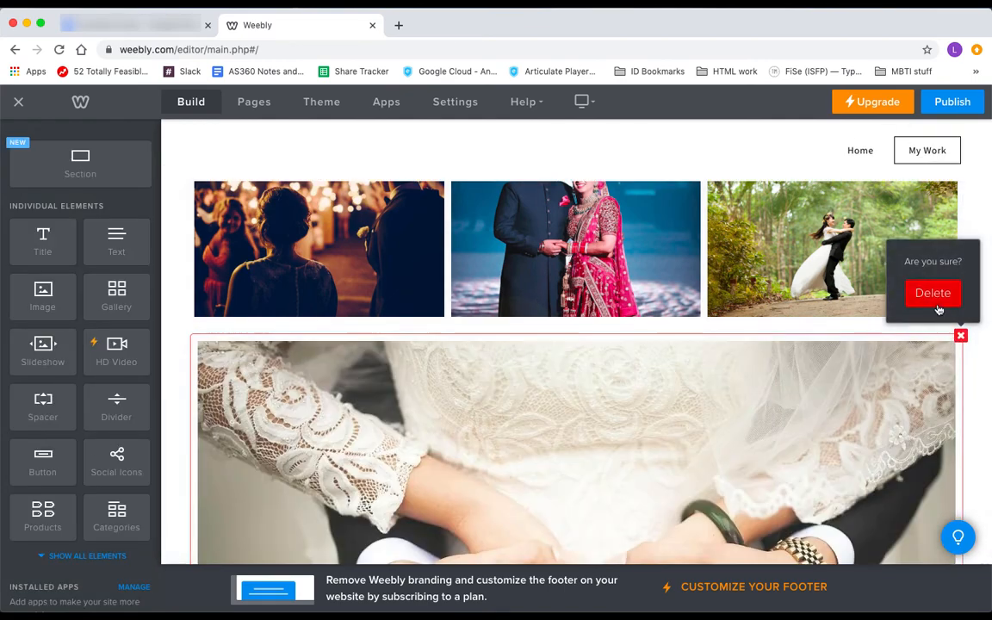
left_click(936, 300)
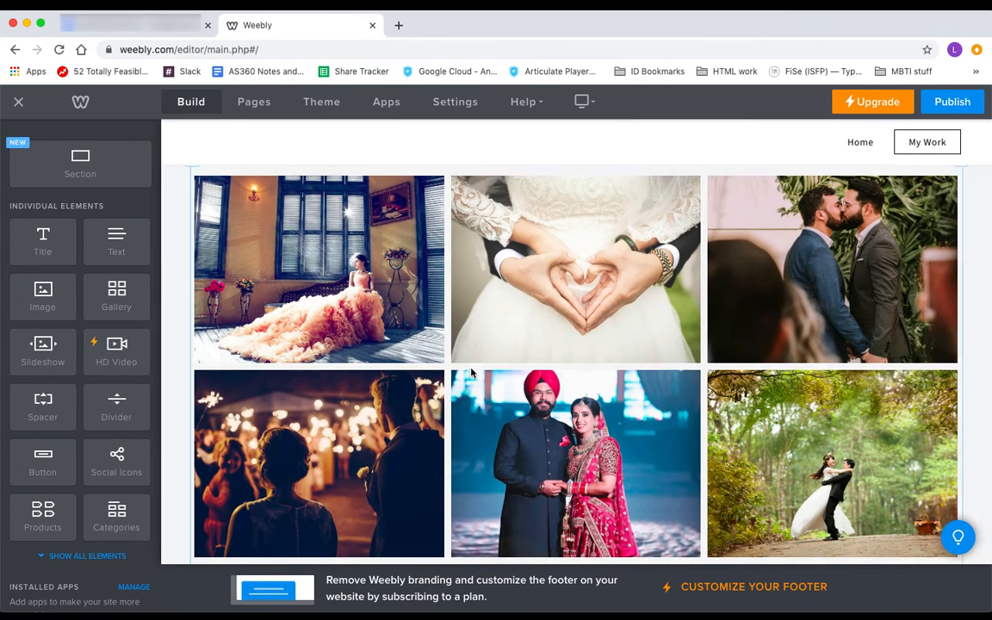
Review the wedding gallery's Advanced, Caption and Spacing settings
left_click(529, 298)
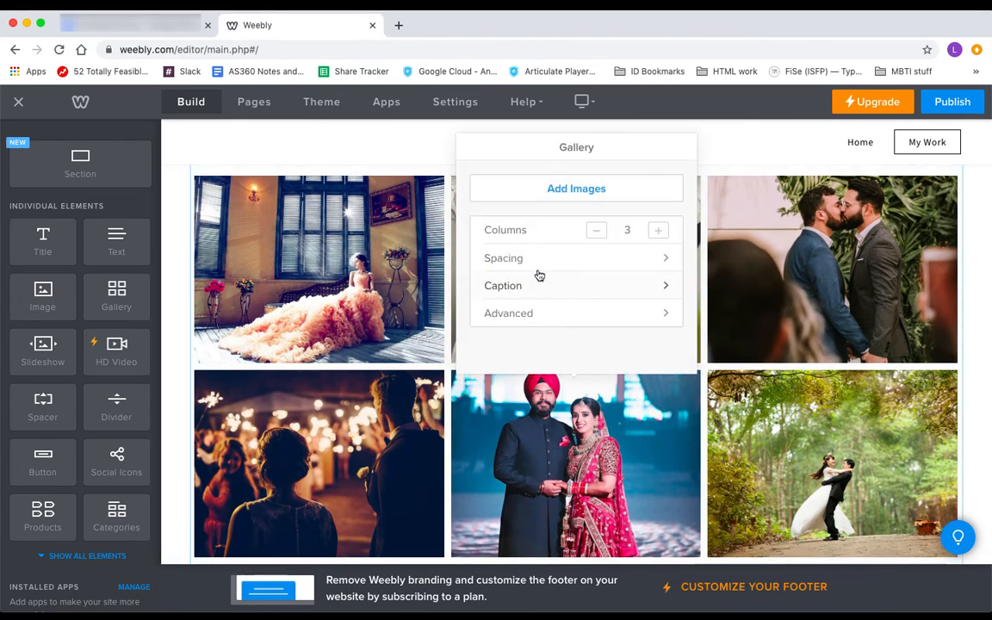
left_click(577, 310)
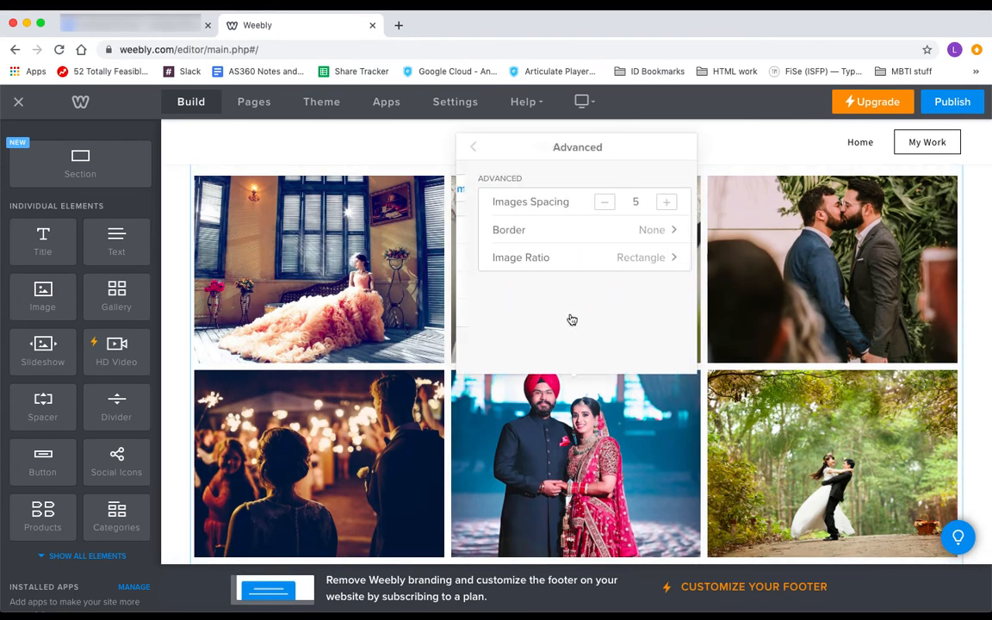
left_click(474, 158)
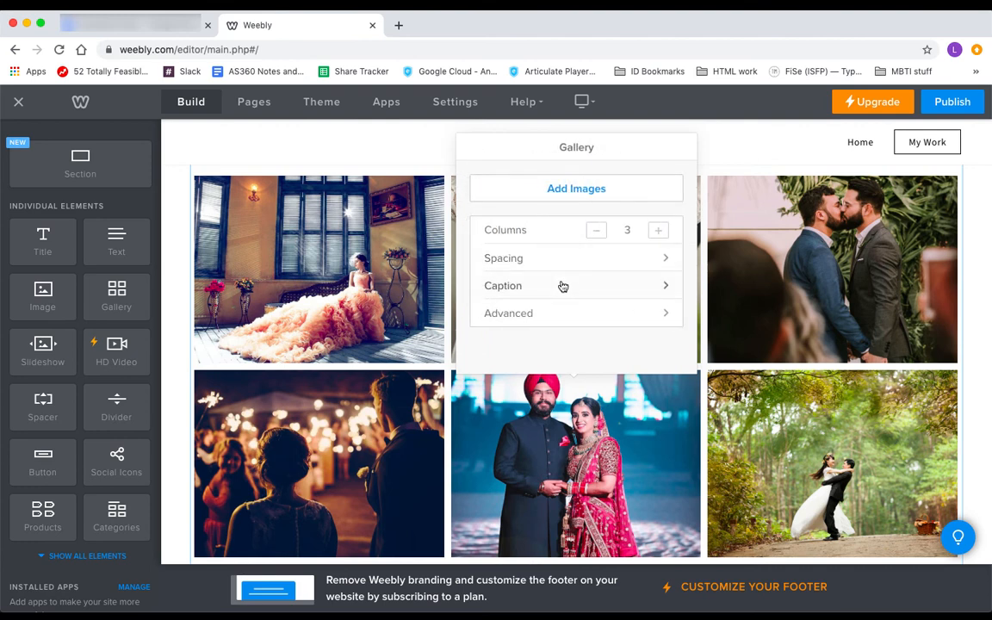
left_click(561, 285)
left_click(474, 154)
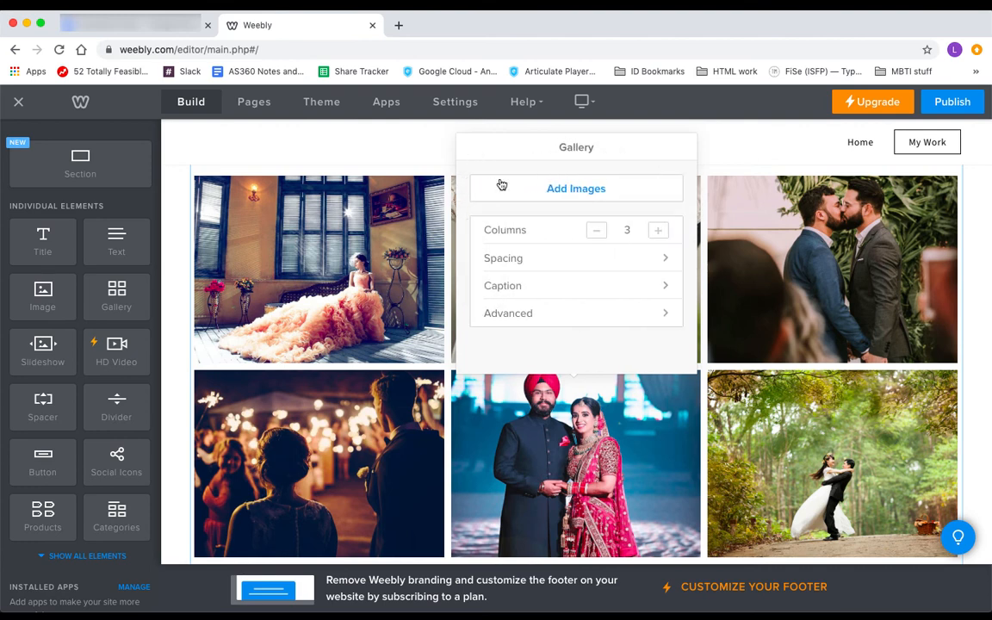
left_click(547, 258)
left_click(472, 149)
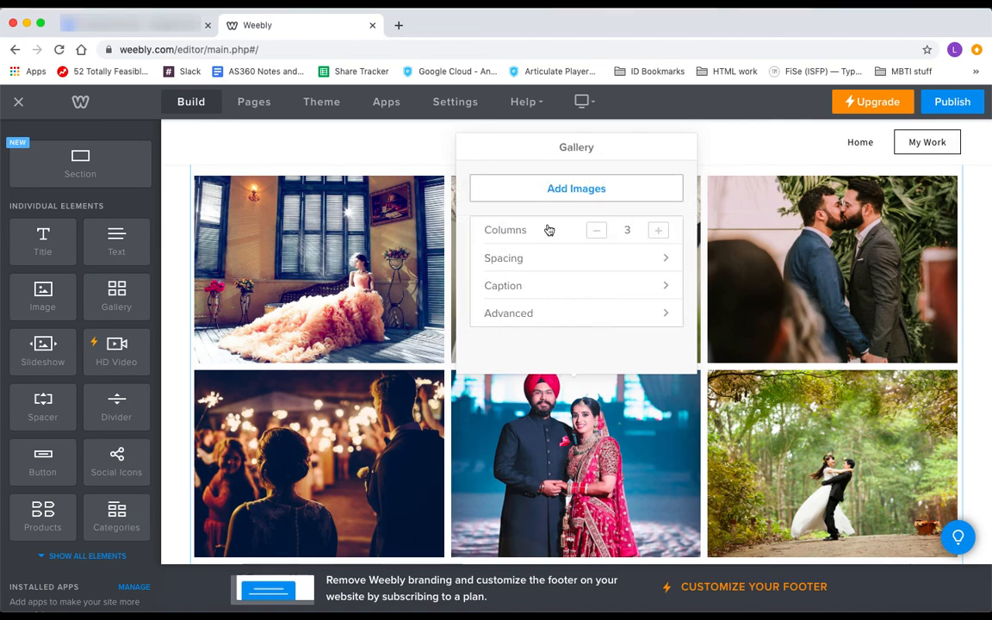
Move the red-and-navy couple photo to the top-right slot and the forest couple to bottom-left
left_click(534, 418)
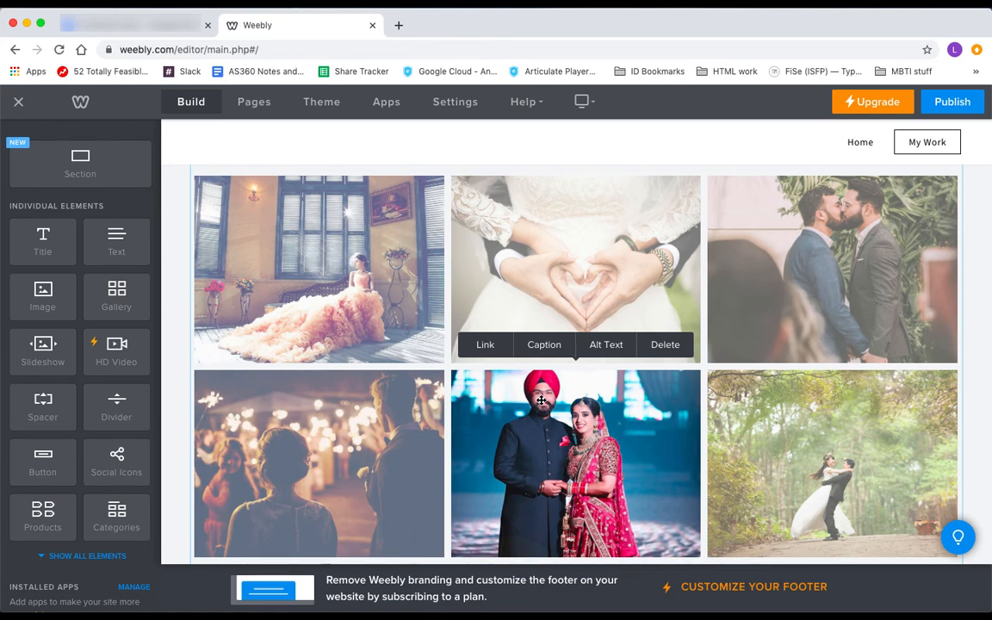
left_click_drag(533, 420, 750, 250)
left_click_drag(753, 414, 285, 420)
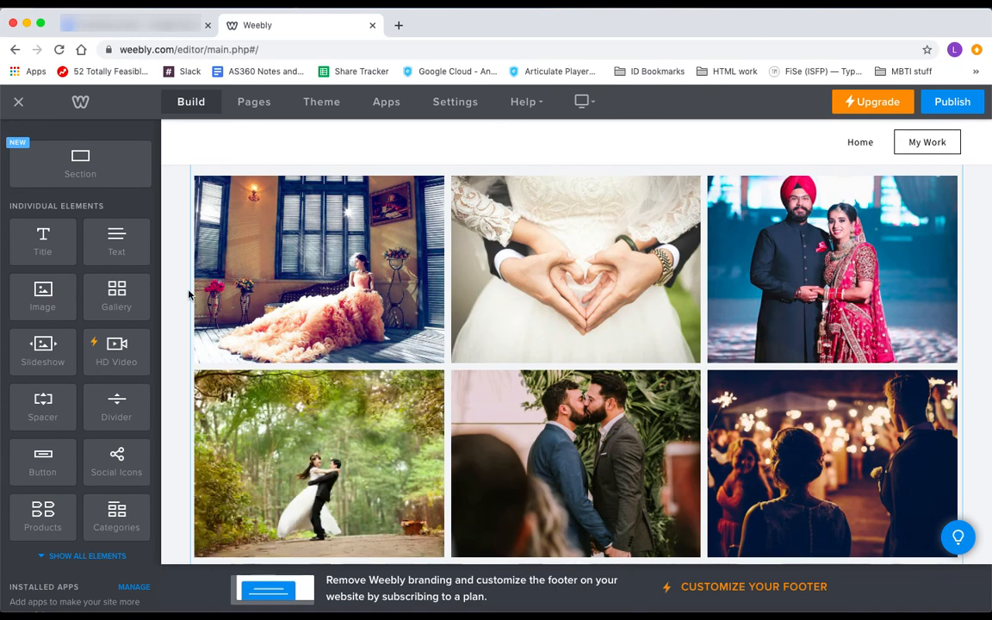
scroll(188, 295, "down", 3)
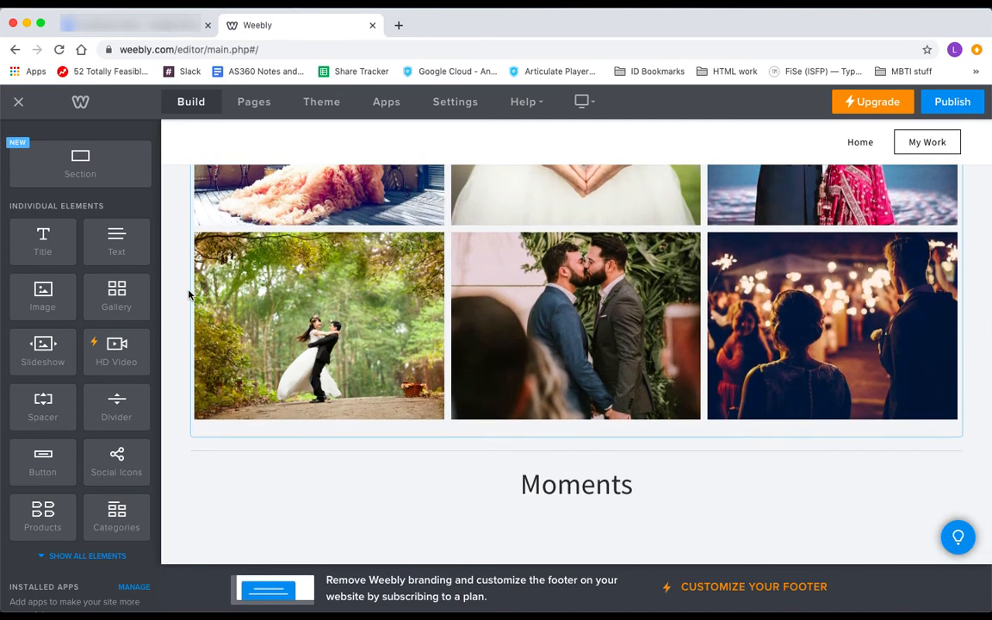
Add three Image columns below the Moments heading and upload Moments Watercolor1.jpg into one
left_click_drag(42, 293, 485, 520)
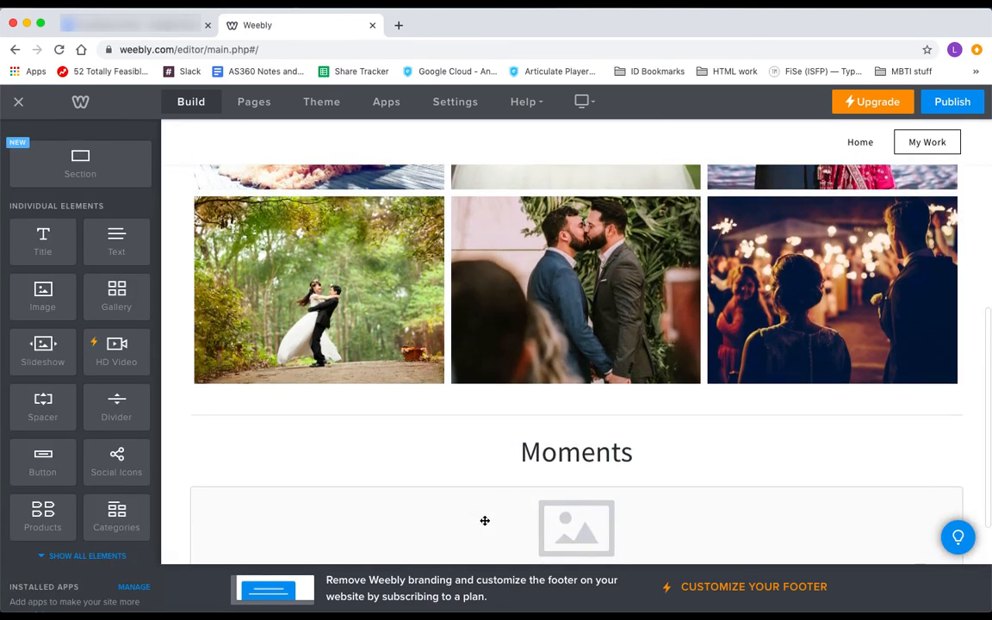
left_click_drag(42, 292, 199, 461)
left_click_drag(43, 276, 534, 471)
left_click(496, 388)
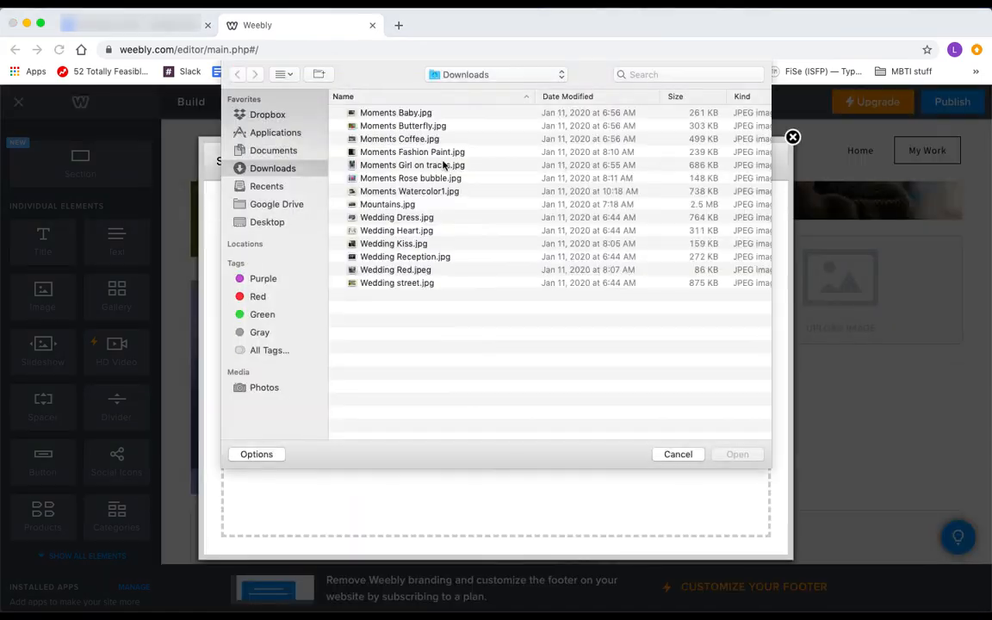
left_click(410, 191)
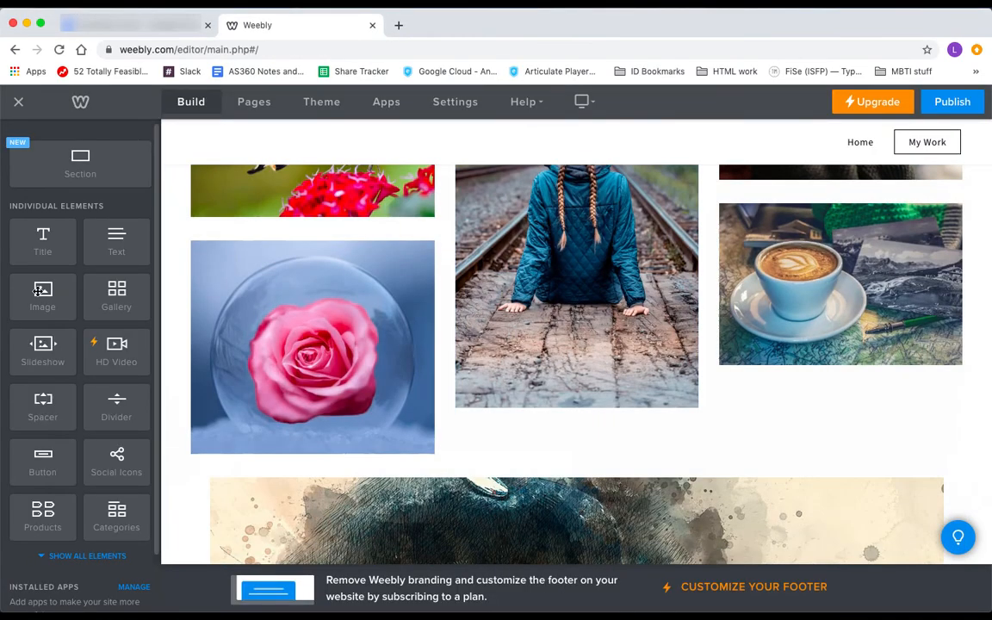
Add another Moments photo, move the coffee photo below the girl on tracks, and select the butterfly
left_click_drag(43, 295, 568, 422)
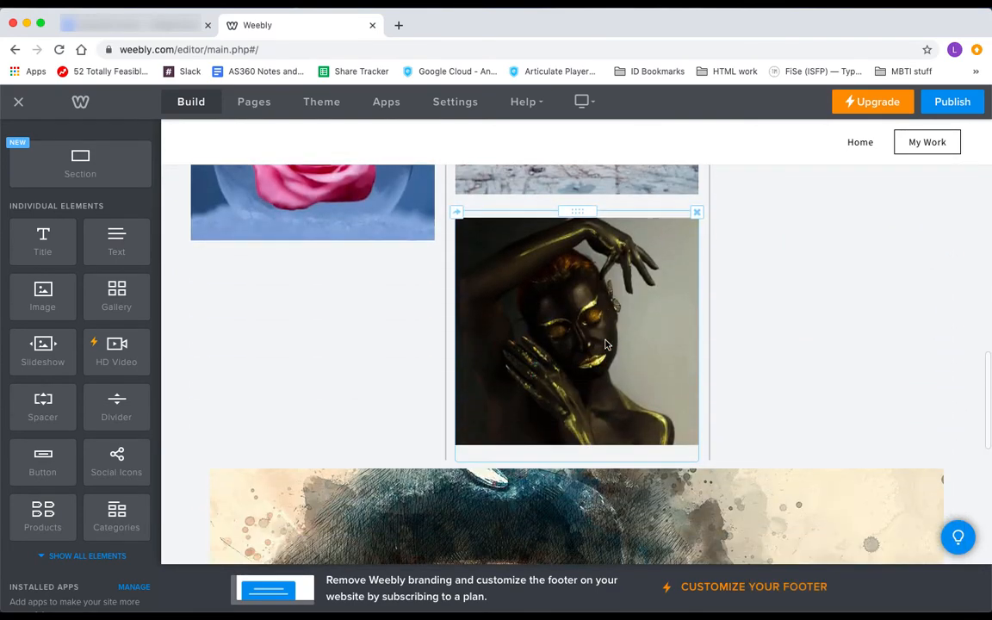
scroll(605, 345, "up", 3)
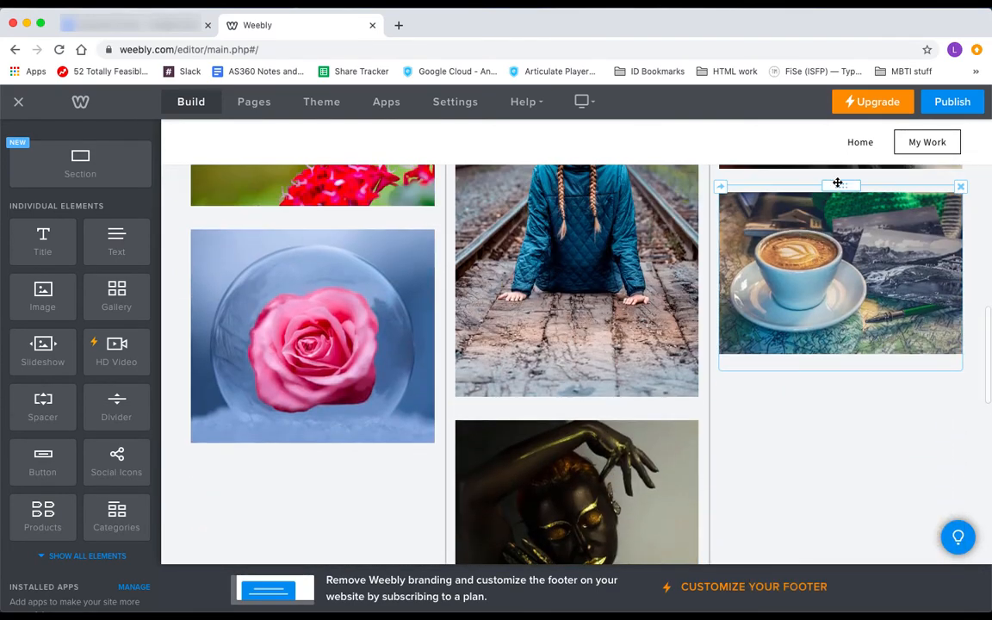
left_click_drag(836, 183, 844, 210)
scroll(582, 394, "down", 3)
scroll(686, 324, "down", 3)
scroll(686, 324, "up", 4)
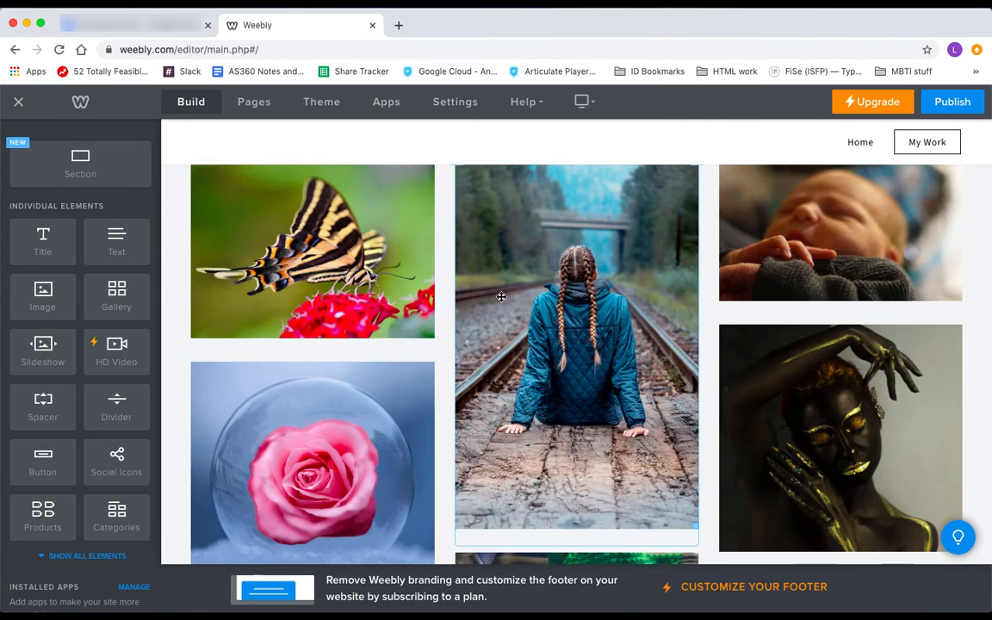
left_click(427, 295)
left_click(433, 304)
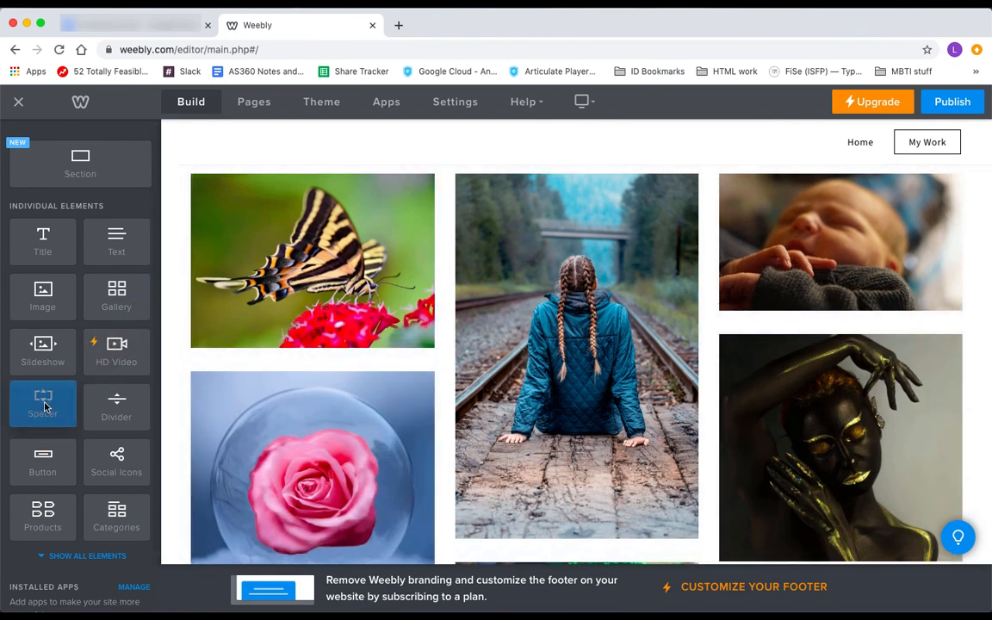
Add spacers between the butterfly and rose and below the baby photo
left_click_drag(45, 406, 295, 364)
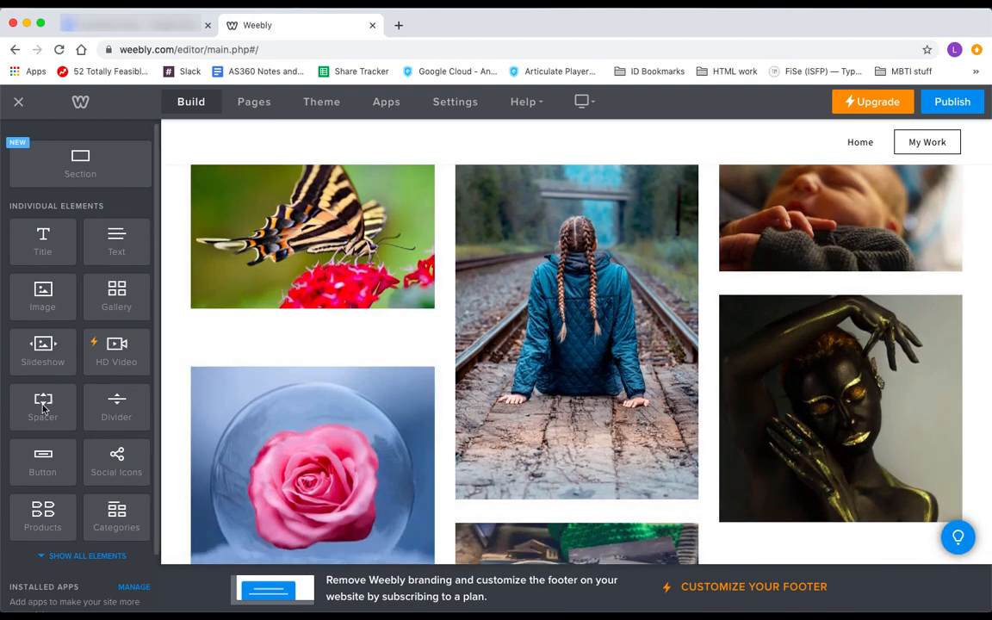
left_click_drag(43, 409, 848, 338)
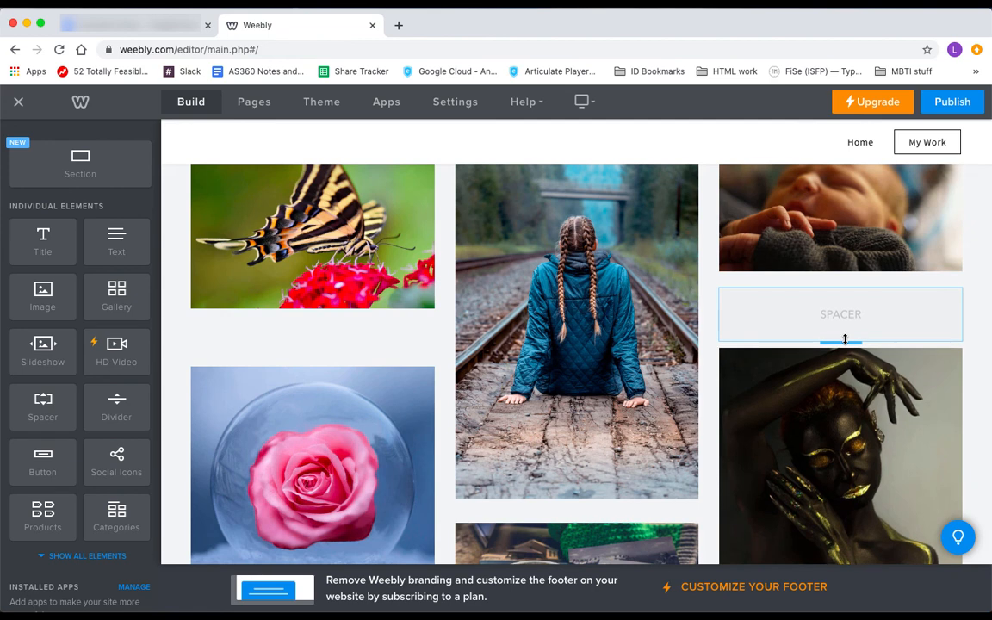
scroll(608, 375, "down", 3)
scroll(608, 374, "down", 2)
scroll(608, 374, "up", 5)
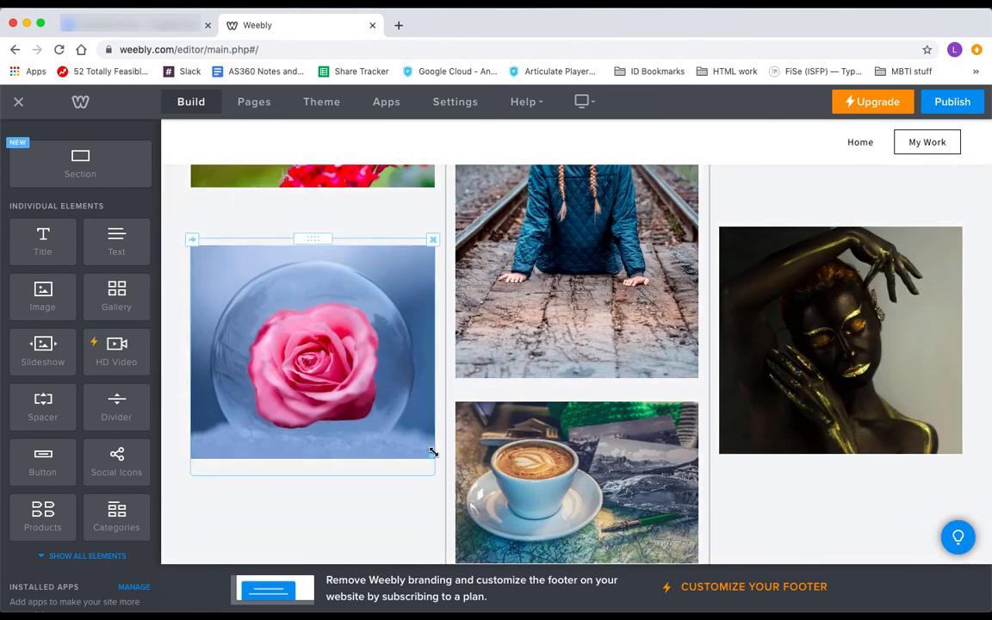
Shrink the rose image by dragging its corner handle
left_click_drag(433, 457, 402, 413)
scroll(788, 396, "down", 2)
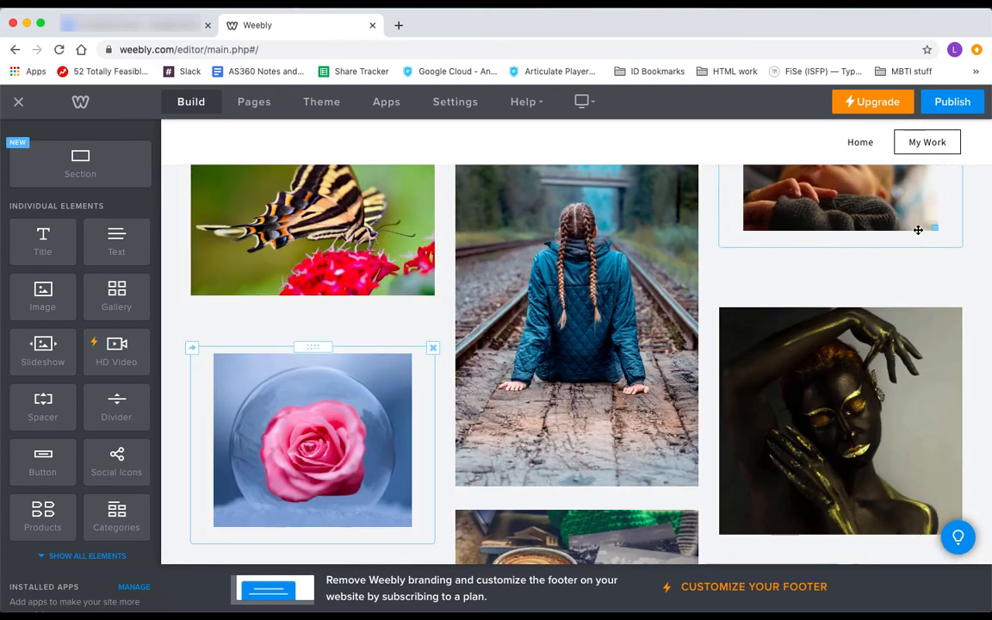
scroll(874, 274, "down", 3)
scroll(874, 273, "up", 5)
Add another spacer and place the watercolour old-man portrait under the rose
left_click_drag(42, 407, 797, 252)
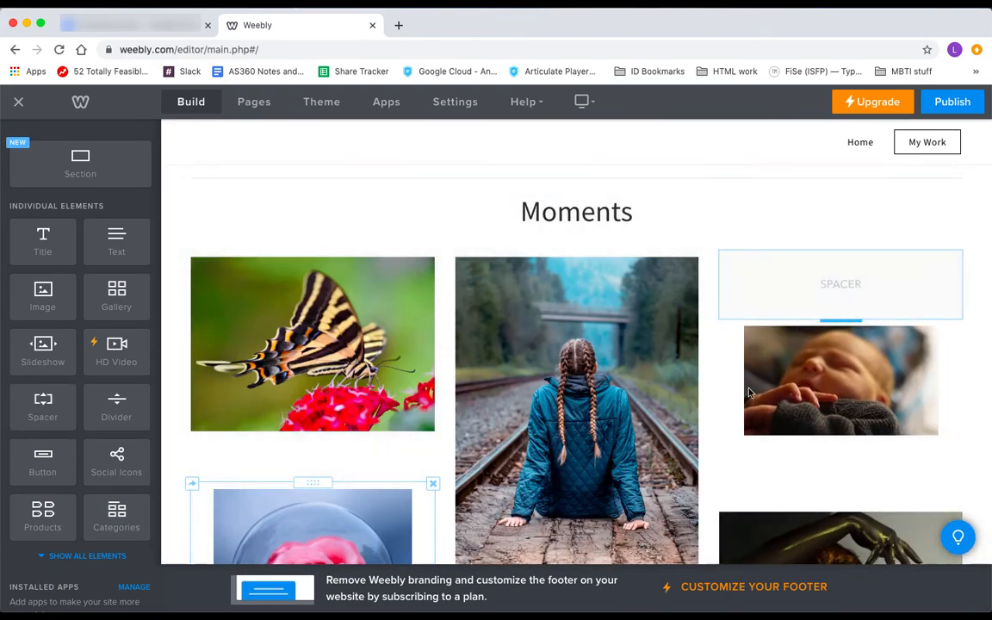
scroll(730, 409, "down", 8)
scroll(729, 409, "down", 3)
left_click_drag(942, 508, 853, 445)
scroll(852, 445, "down", 3)
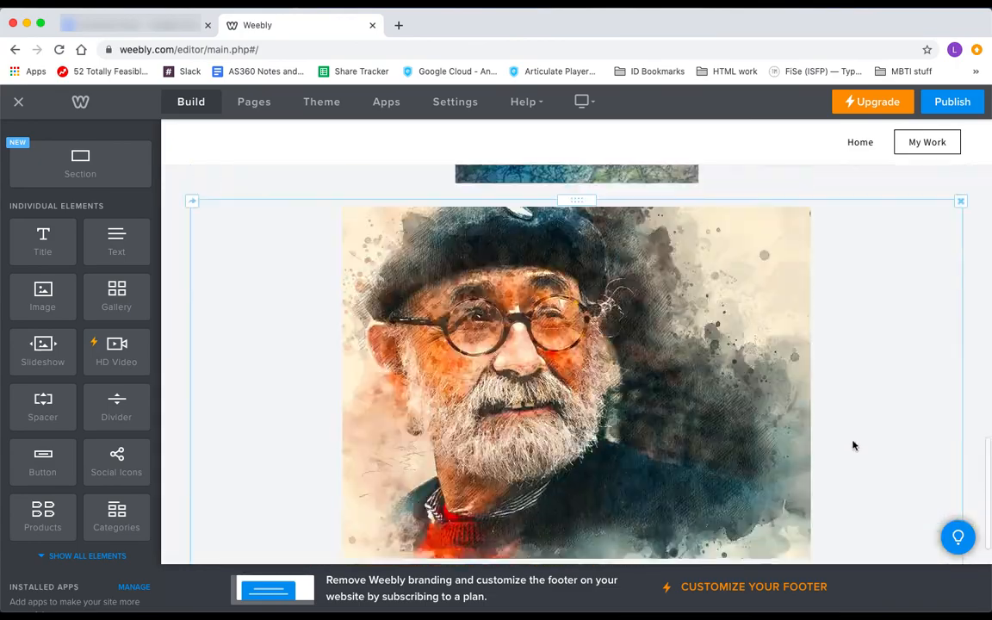
scroll(853, 445, "up", 2)
left_click_drag(593, 384, 372, 316)
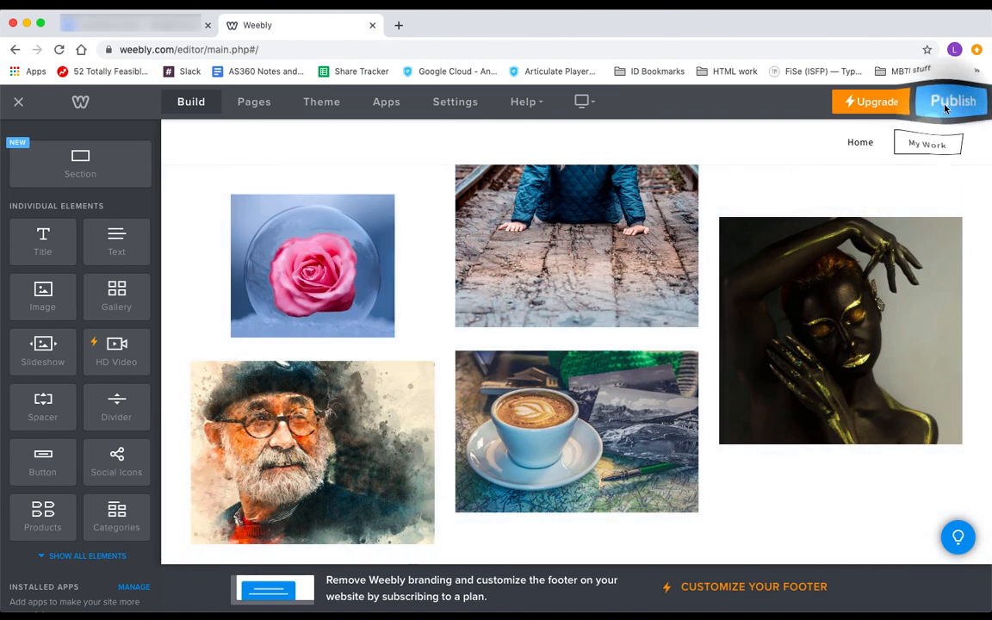
Publish the site and open the live farawayphotos.weebly.com in a new tab
left_click(953, 101)
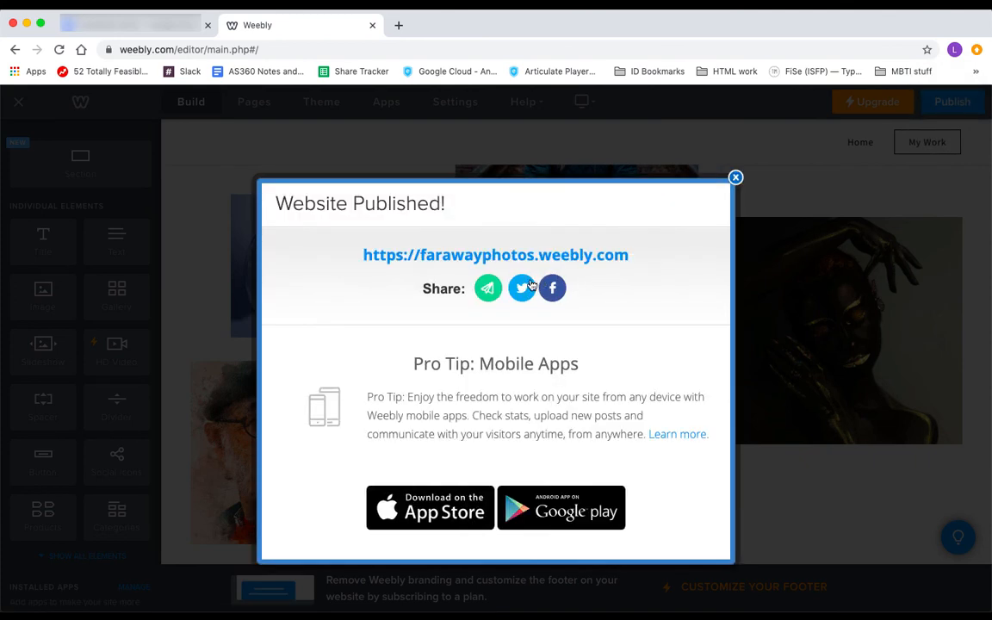
left_click(490, 256)
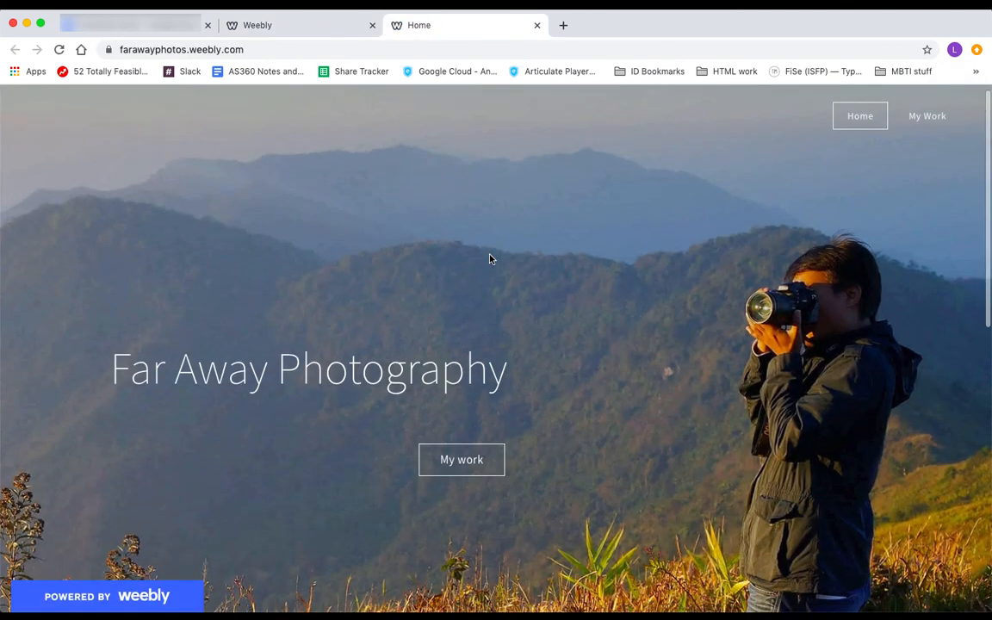
scroll(490, 257, "down", 3)
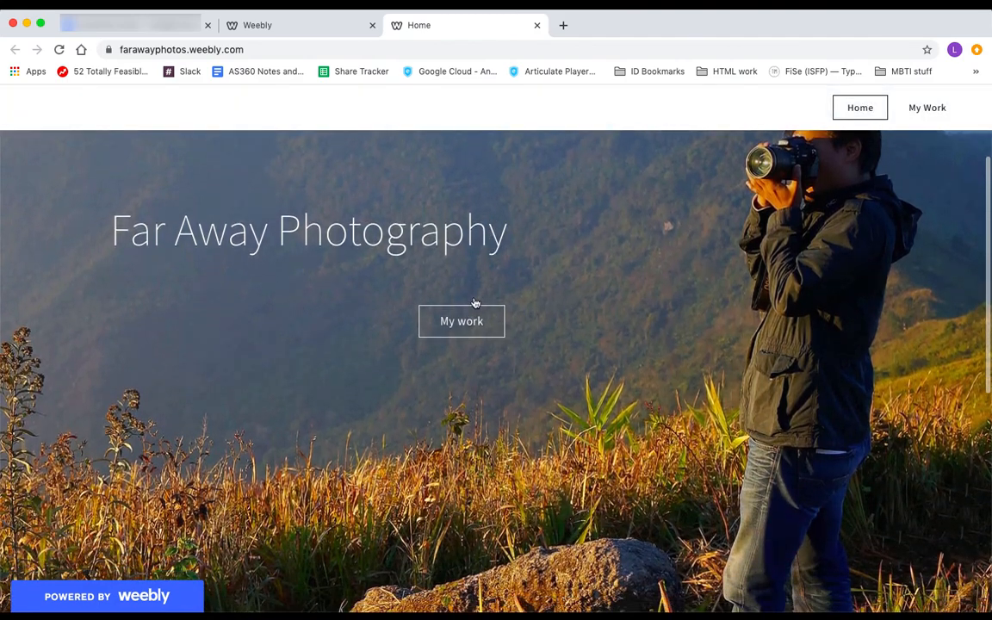
Browse the live My Work page's Weddings and Moments galleries
left_click(466, 322)
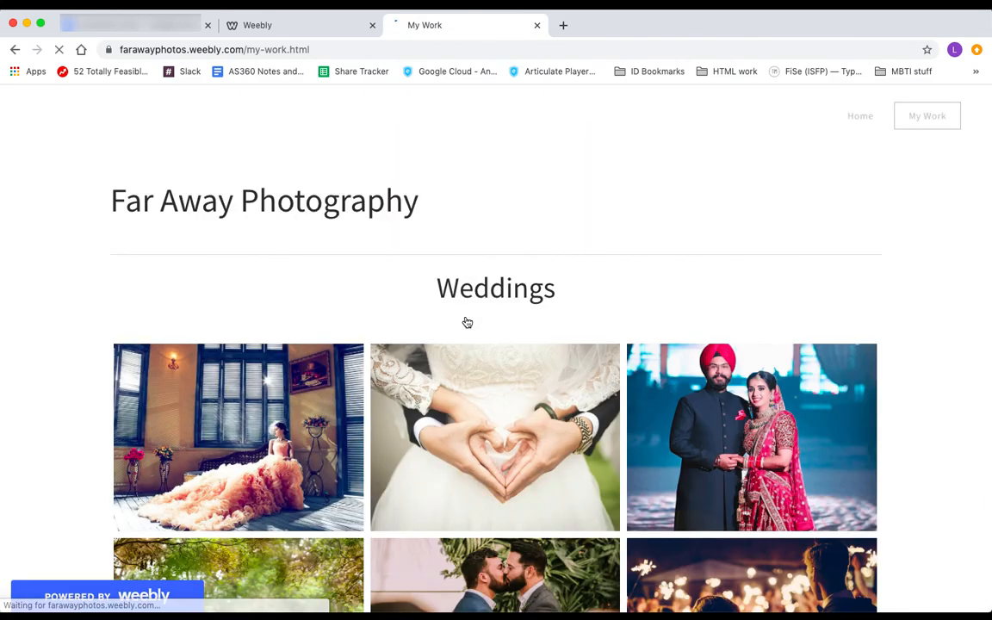
scroll(466, 322, "down", 5)
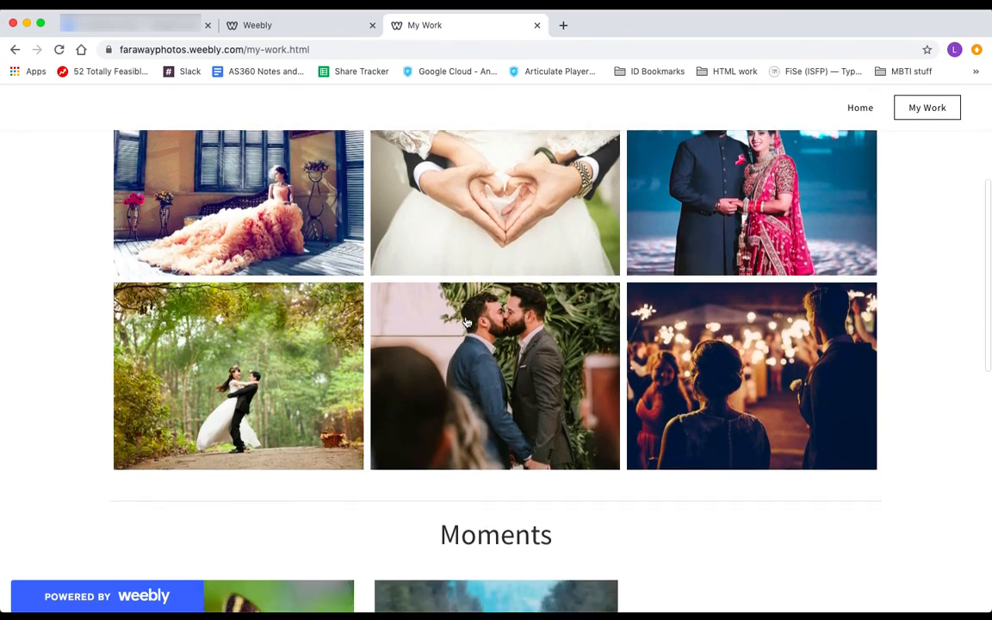
scroll(466, 322, "down", 10)
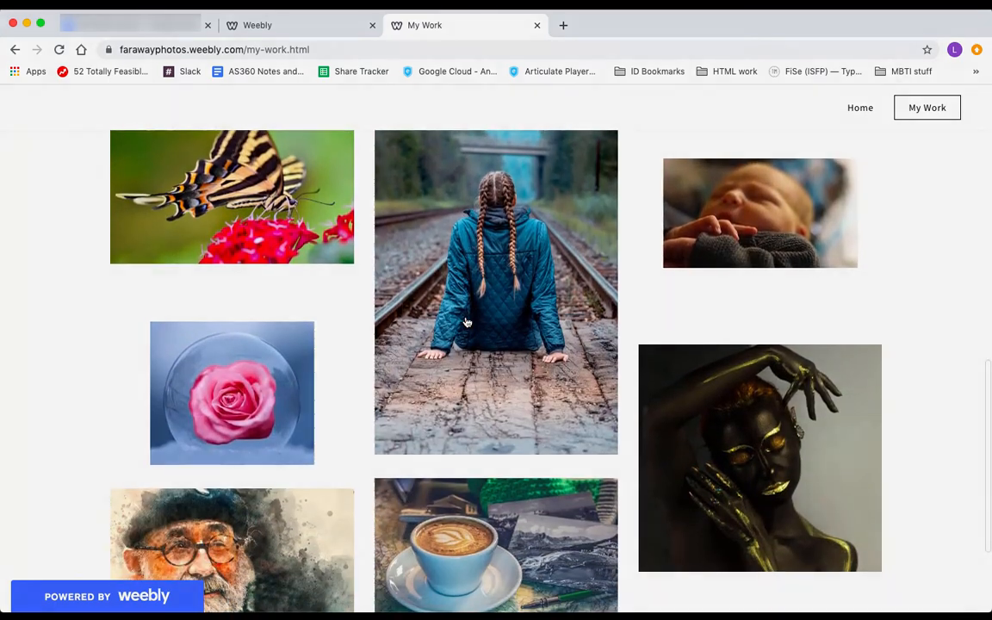
scroll(466, 322, "down", 2)
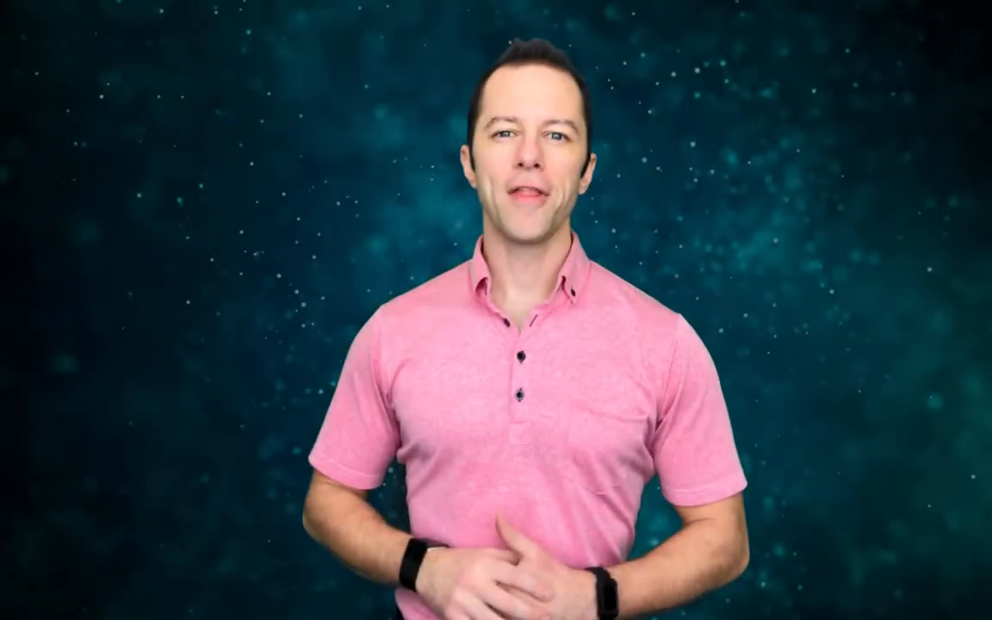